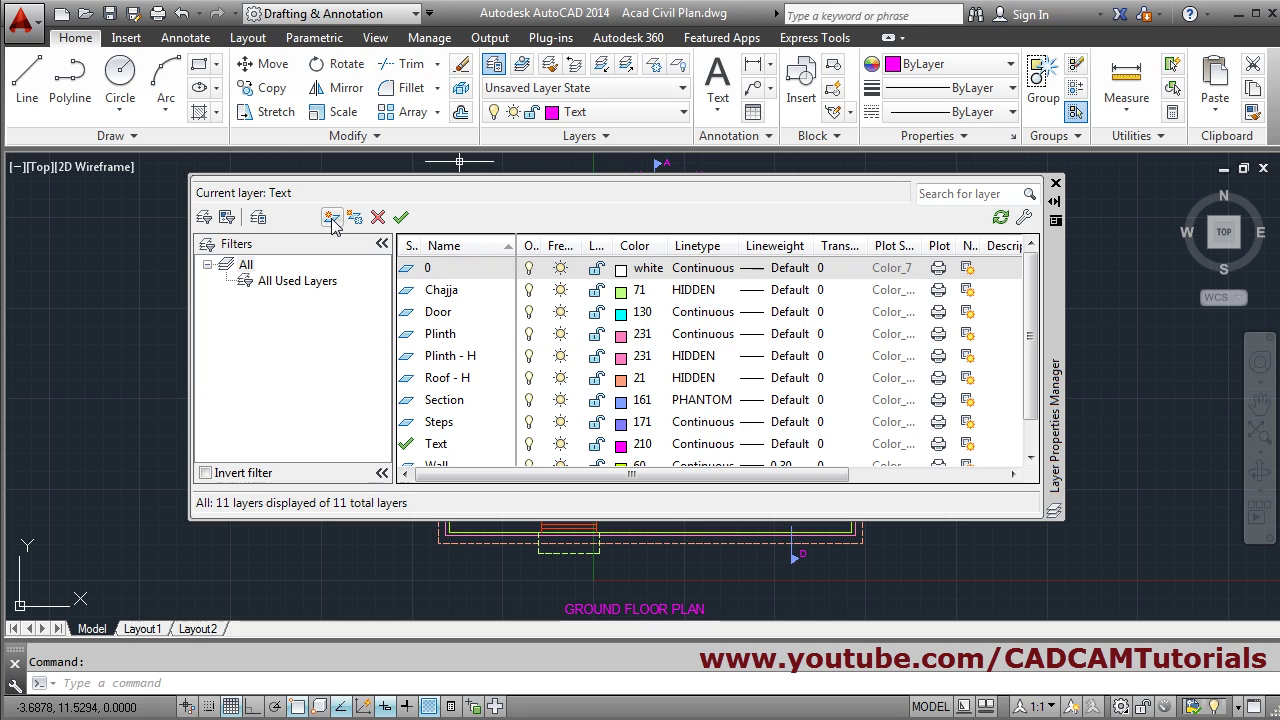
Step: Create a new layer named DIM and assign it colour 92
{"action": "left_click", "coordinate": [331, 217]}
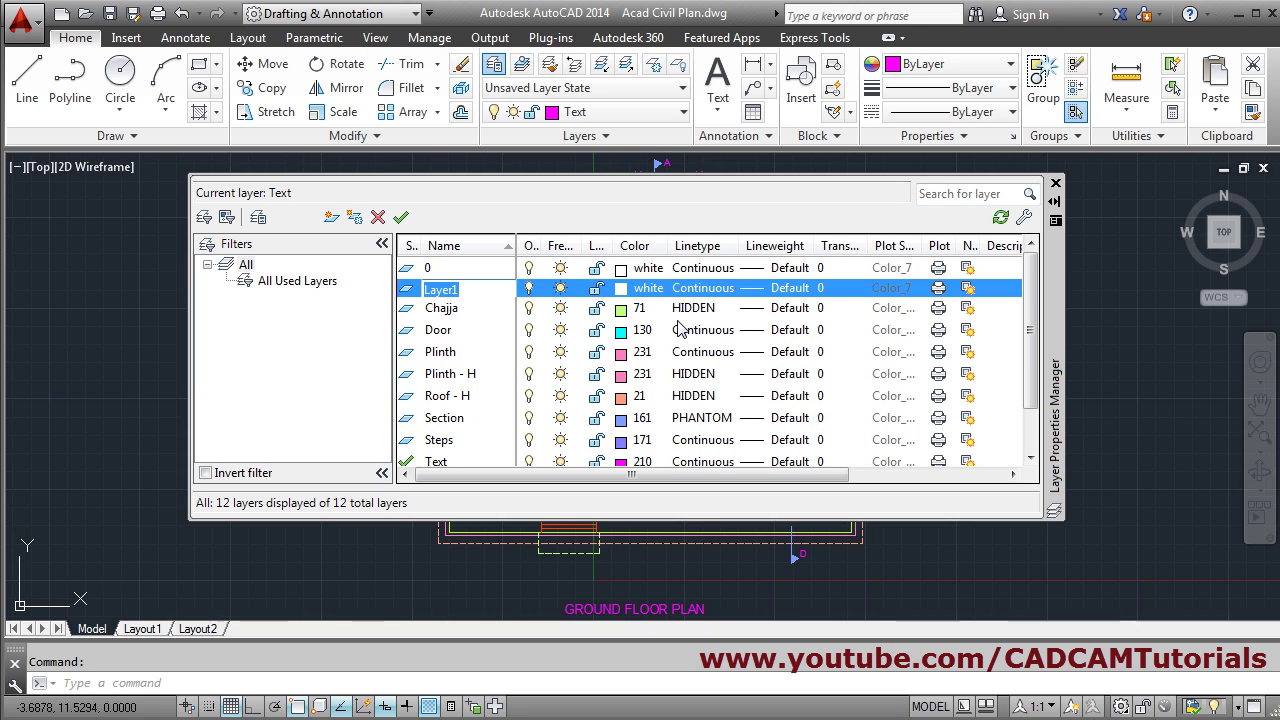
{"action": "type", "text": "D"}
{"action": "key", "text": "Return"}
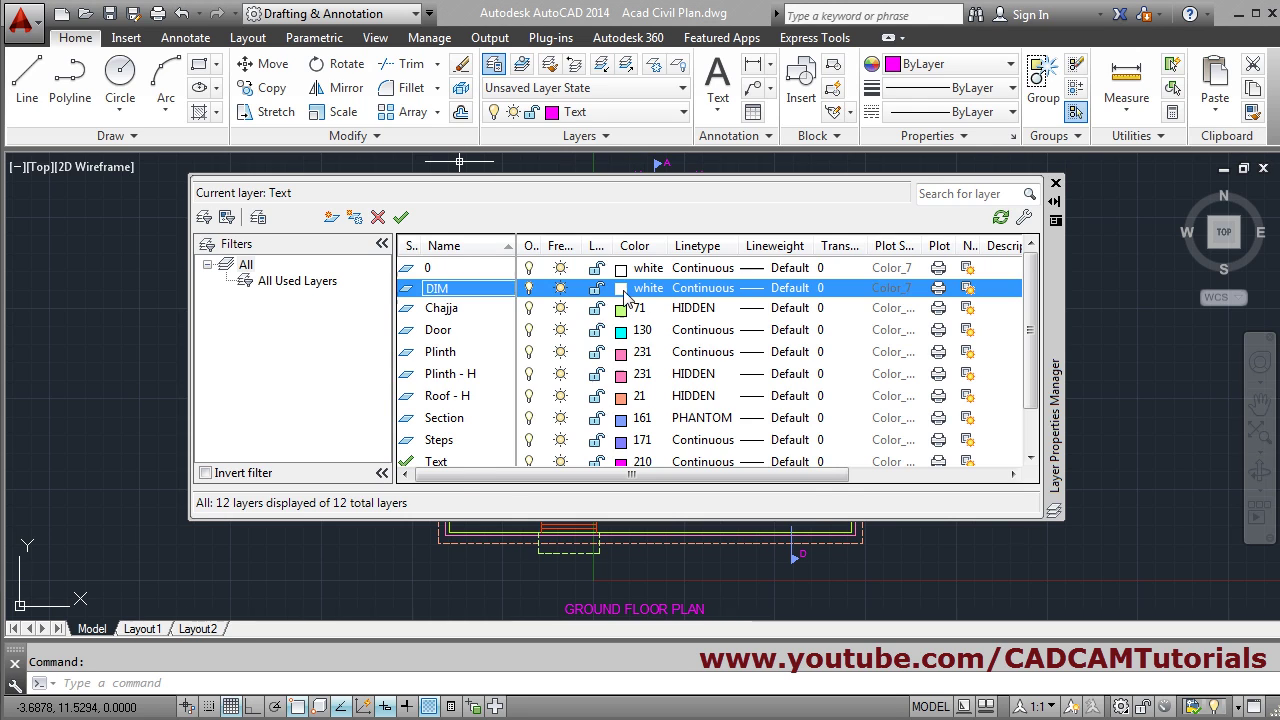
{"action": "left_click", "coordinate": [623, 290]}
{"action": "left_click", "coordinate": [579, 317]}
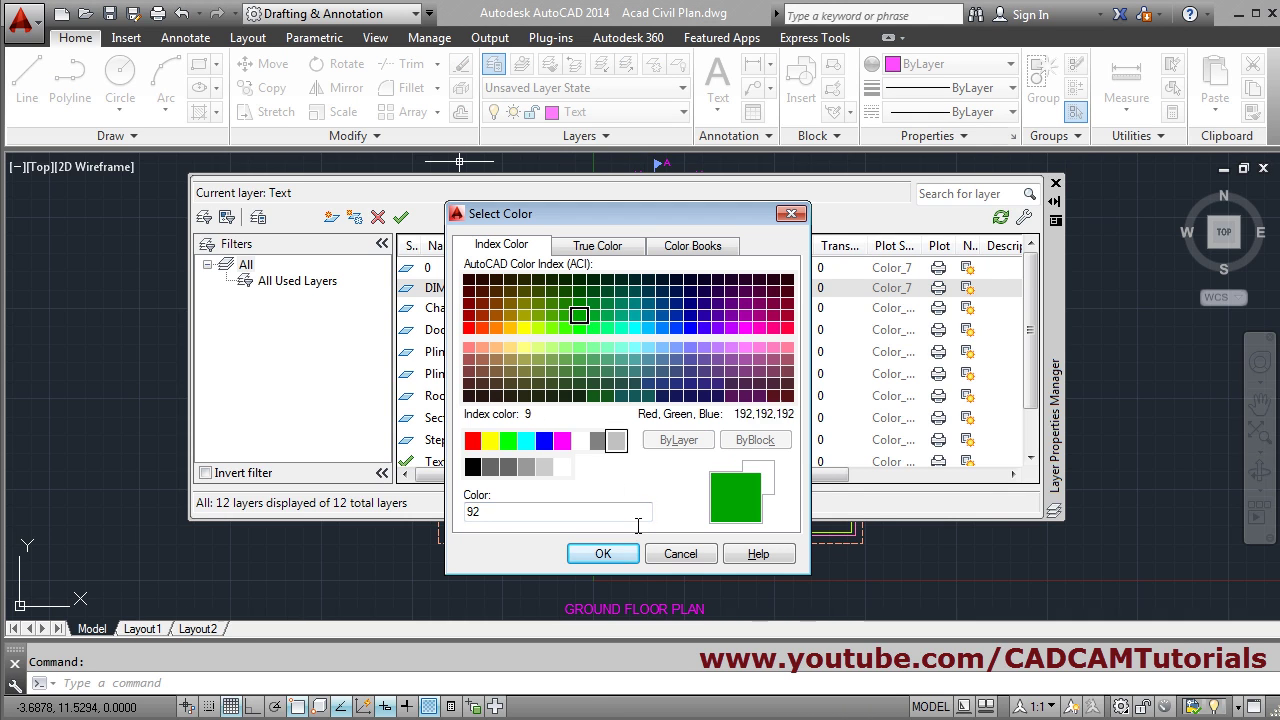
{"action": "left_click", "coordinate": [603, 553]}
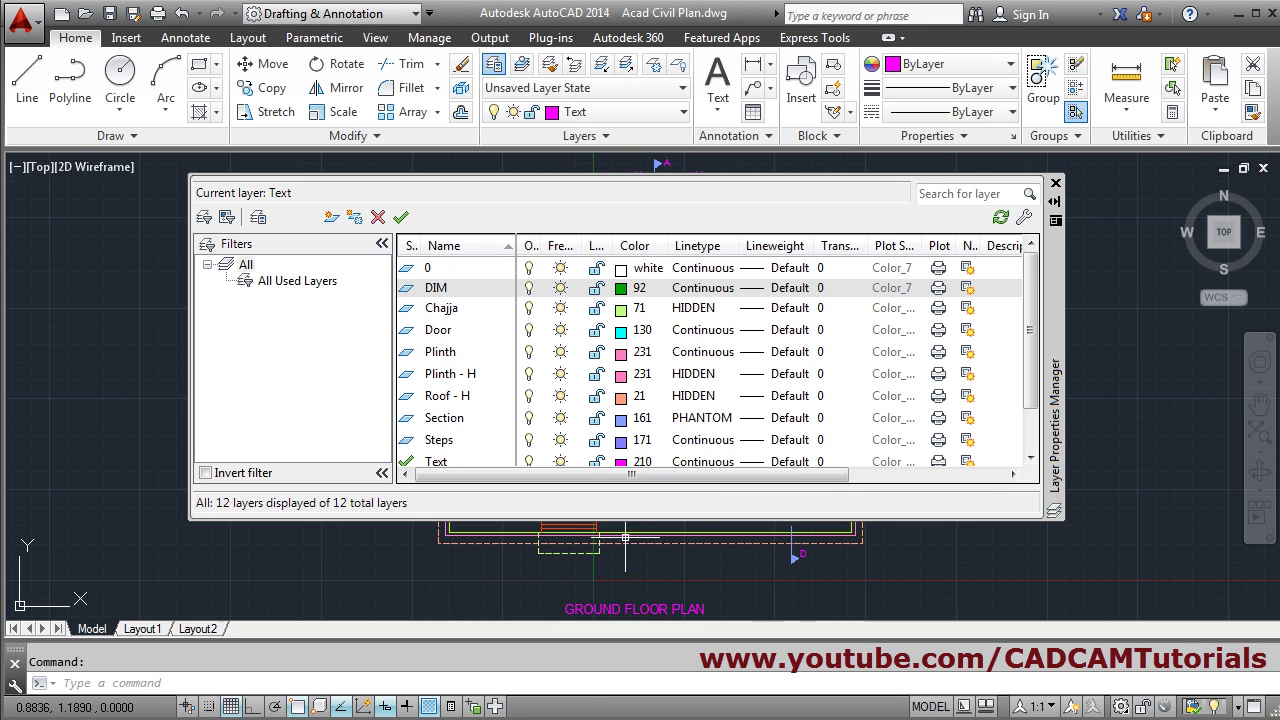
Step: Close the layer manager and make DIM the current layer
{"action": "left_click", "coordinate": [1056, 185]}
{"action": "left_click", "coordinate": [600, 112]}
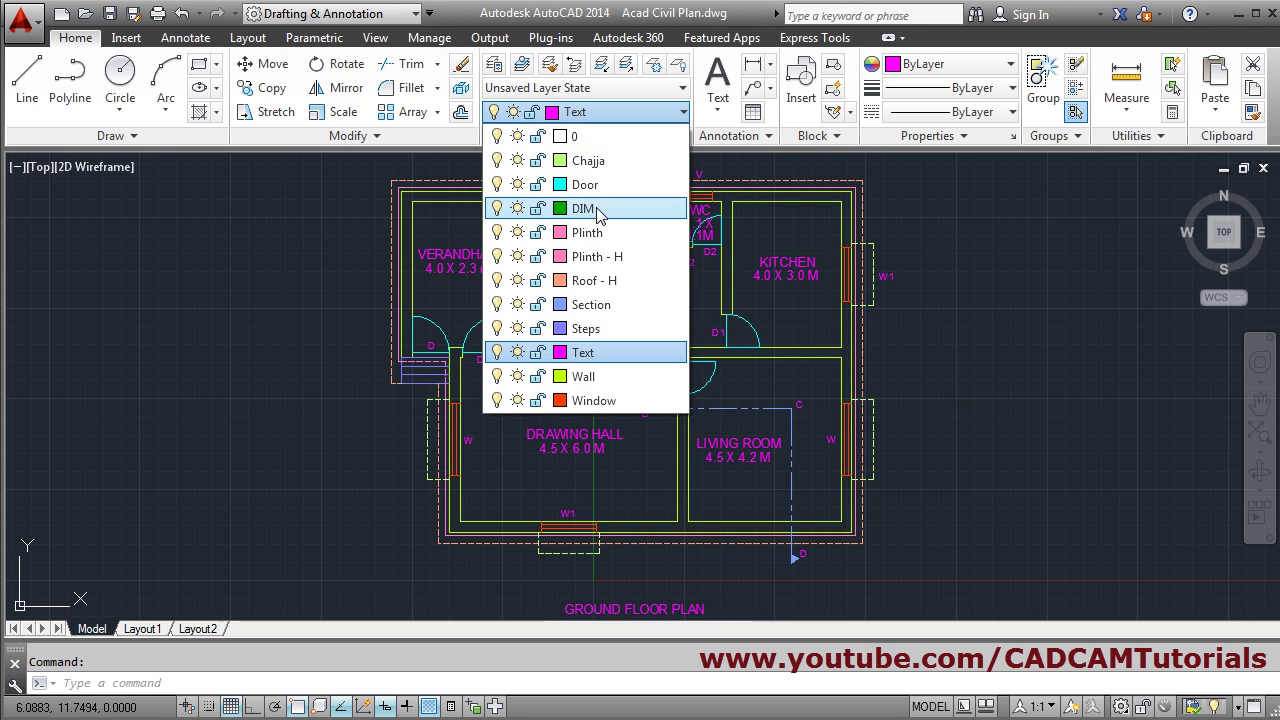
{"action": "left_click", "coordinate": [600, 209]}
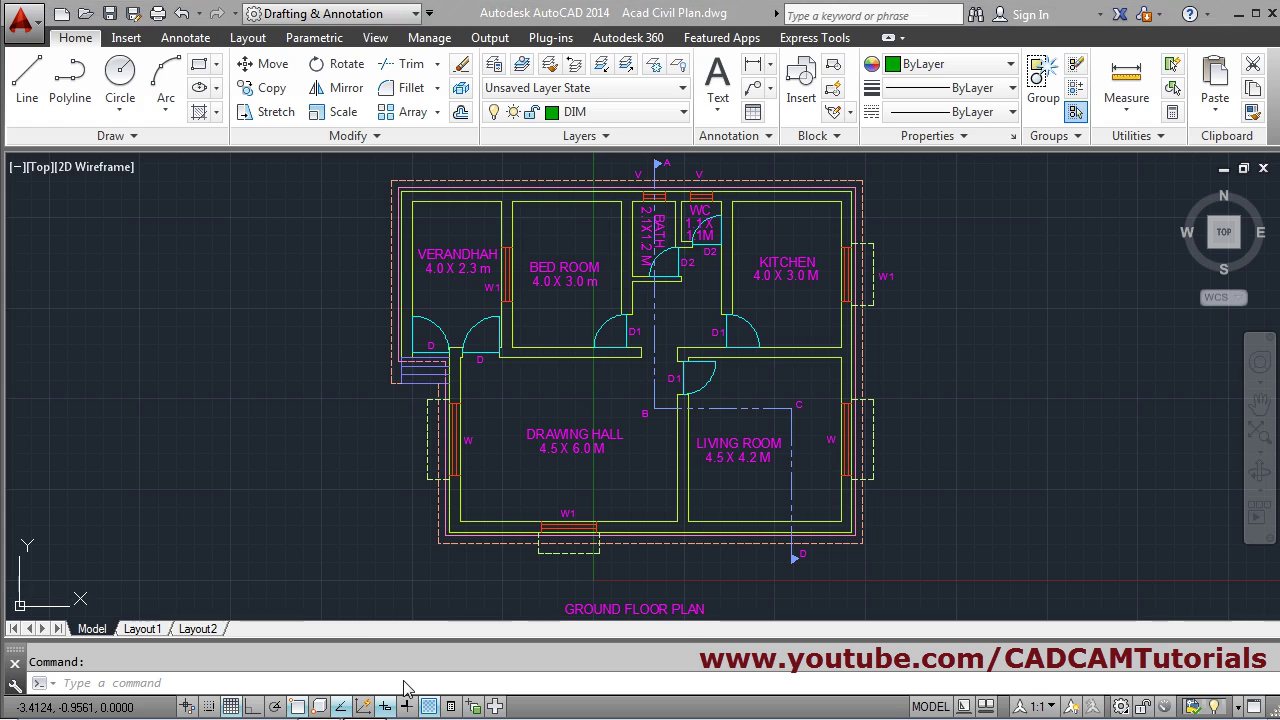
Step: Following the reference plan PDF, add a horizontal linear dimension for the drawing hall's left wall thickness, placed below the plan
{"action": "left_click", "coordinate": [127, 706]}
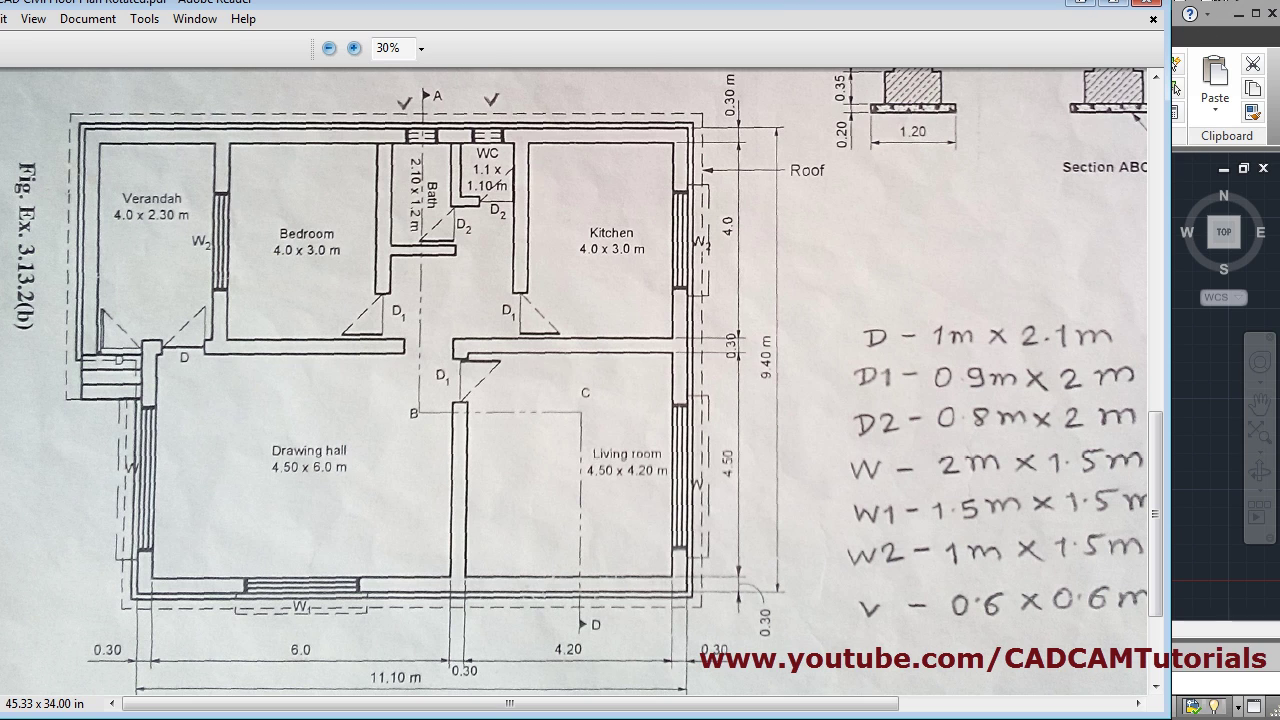
{"action": "key", "text": "alt+Tab"}
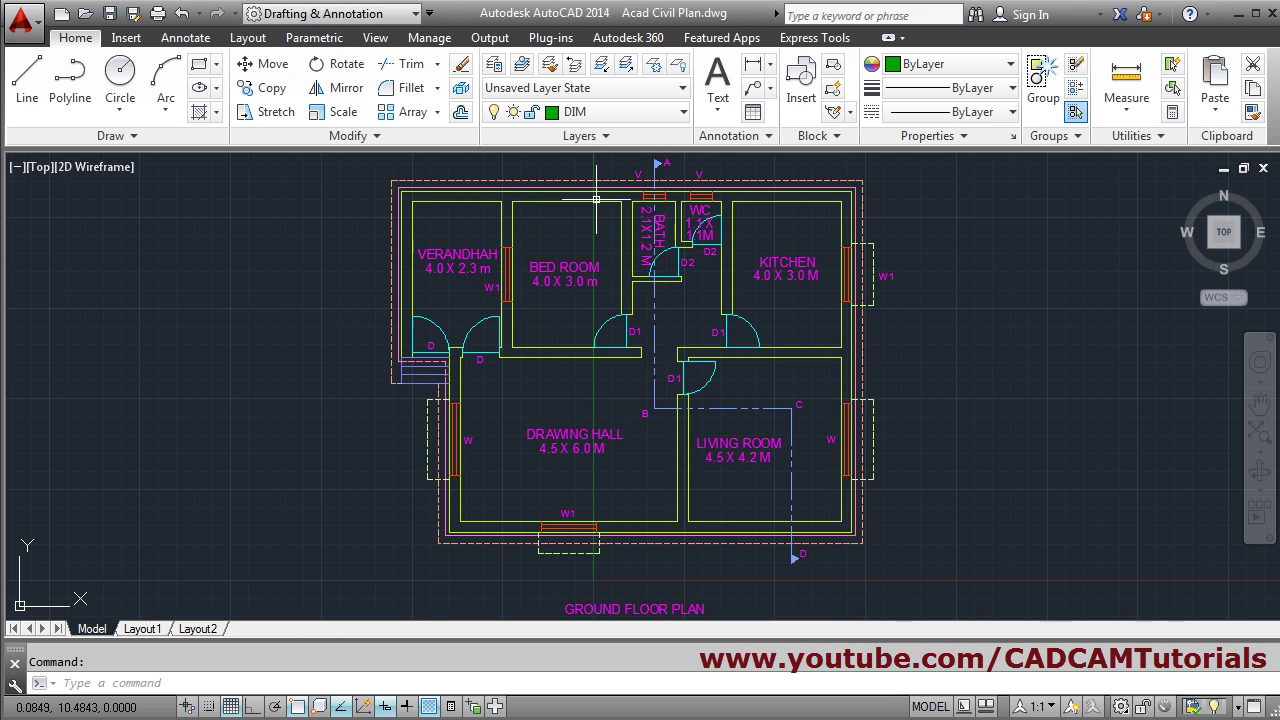
{"action": "left_click", "coordinate": [757, 66]}
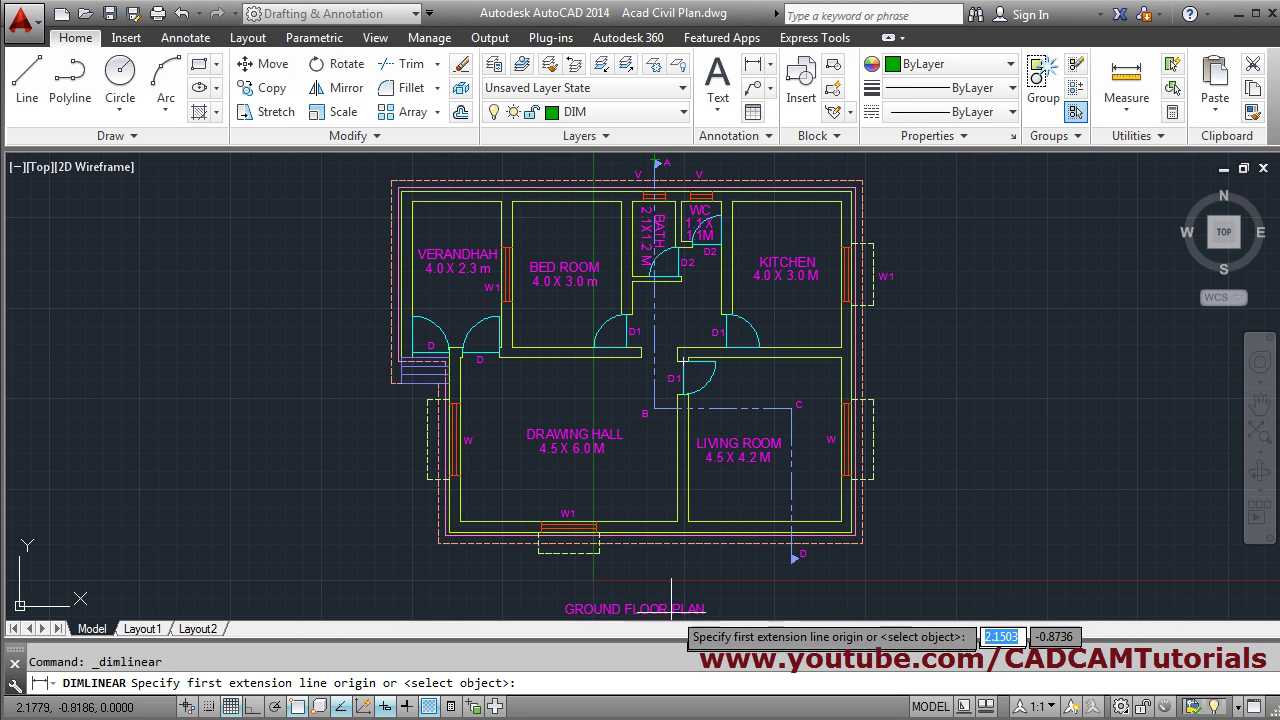
{"action": "scroll", "coordinate": [655, 545], "scroll_direction": "up", "scroll_amount": 4}
{"action": "middle_click_drag", "start_coordinate": [652, 537], "coordinate": [694, 523]}
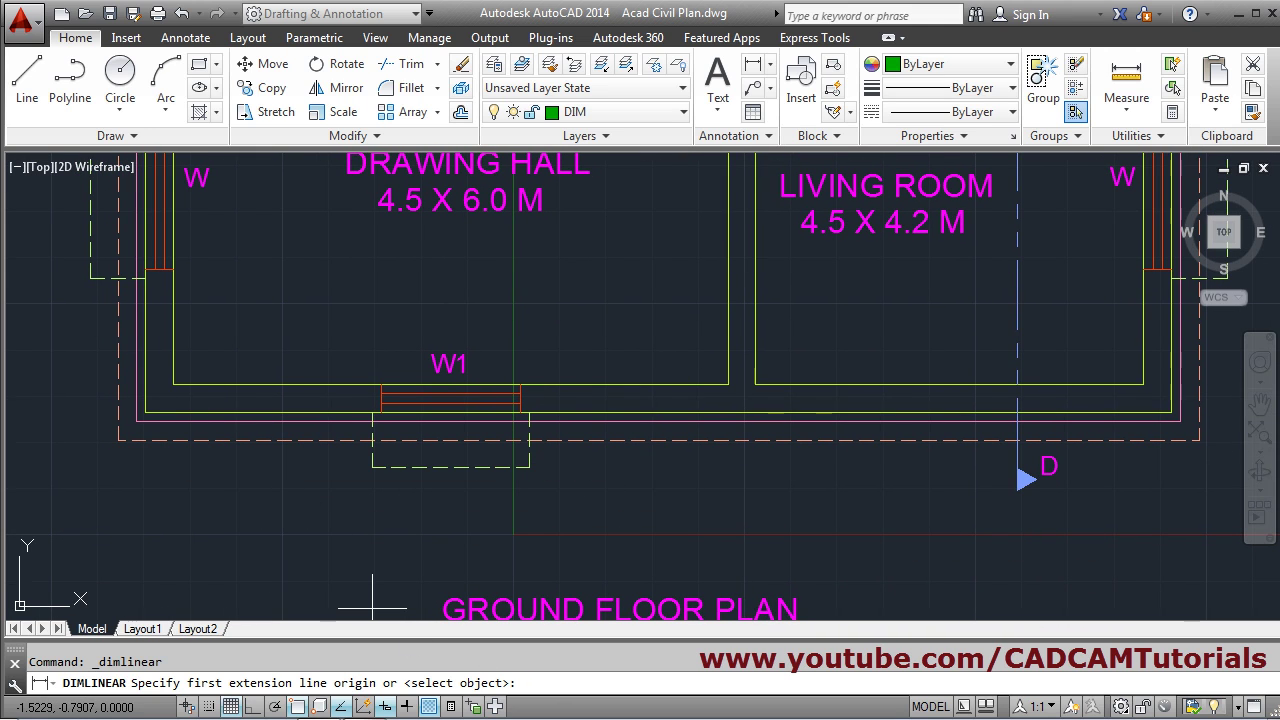
{"action": "key", "text": "alt+Tab"}
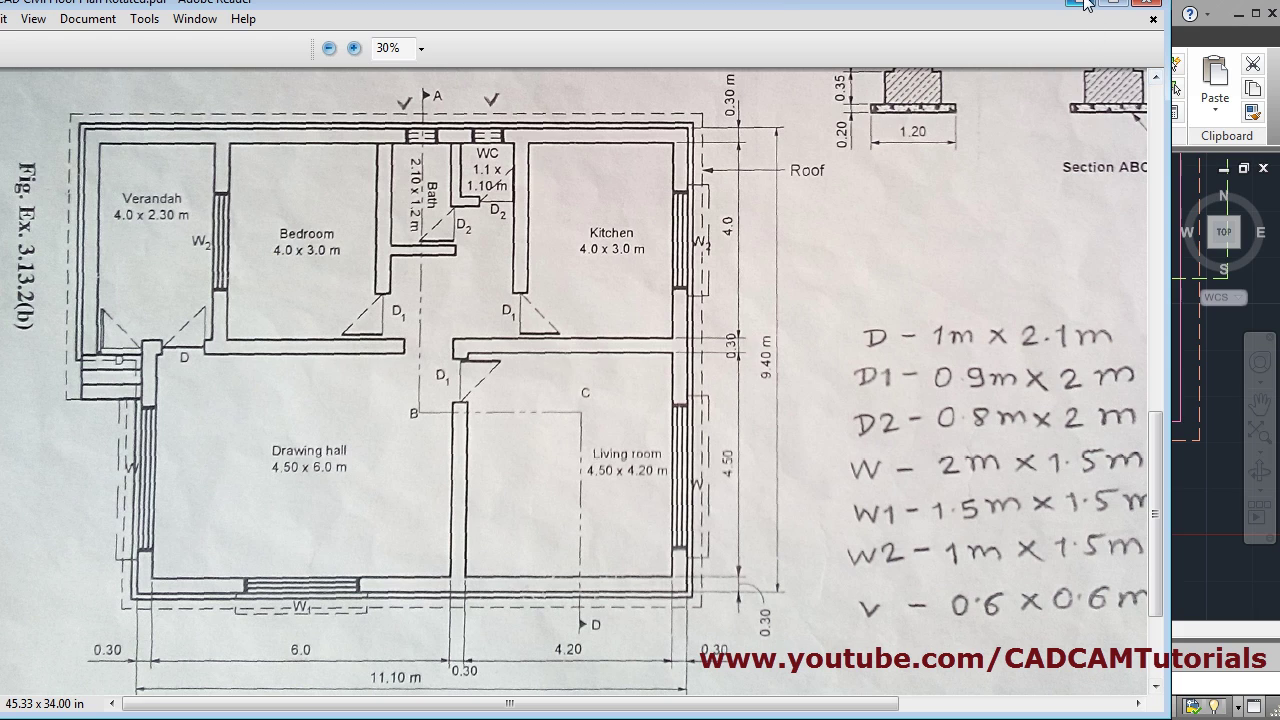
{"action": "left_click", "coordinate": [1080, 4]}
{"action": "left_click", "coordinate": [137, 420]}
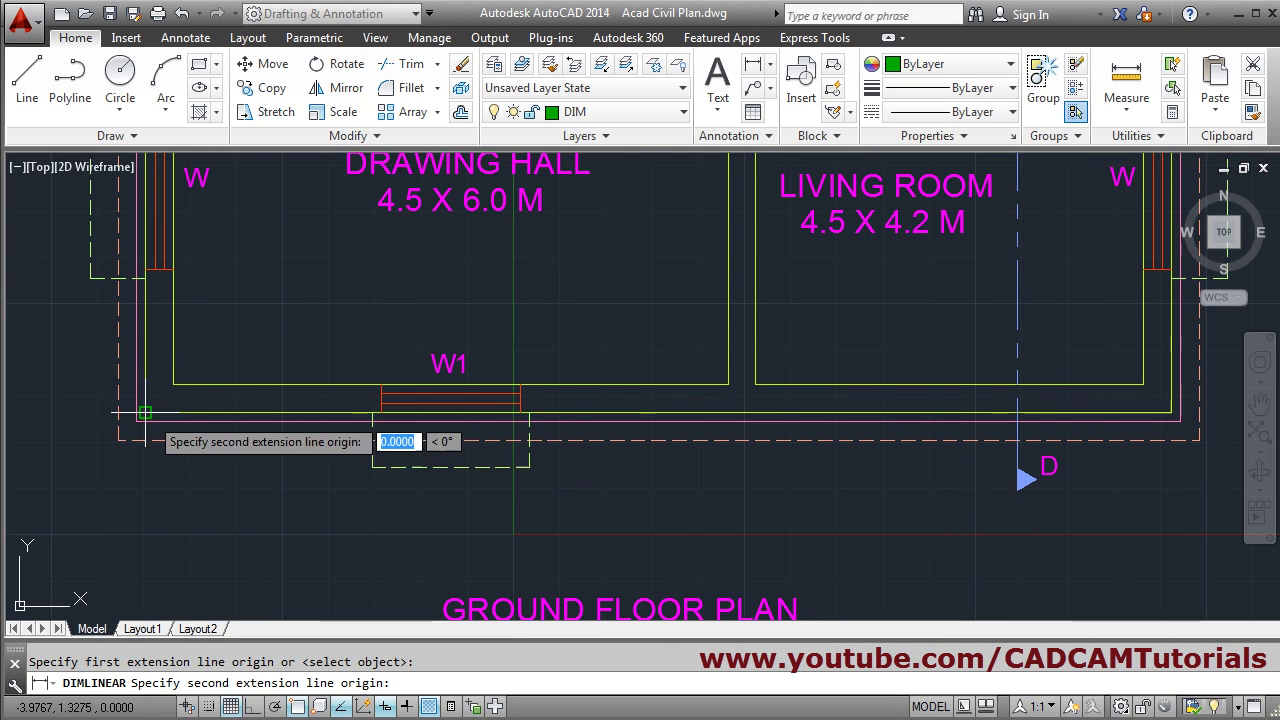
{"action": "left_click", "coordinate": [174, 384]}
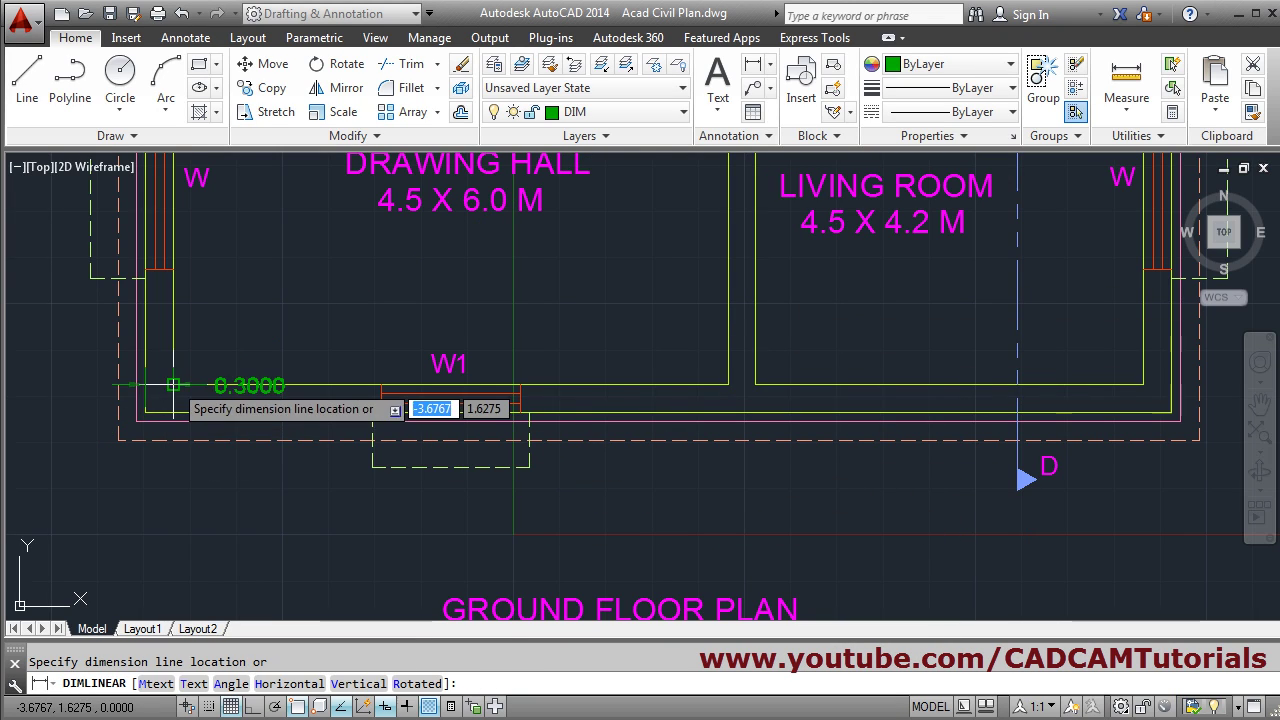
{"action": "left_click", "coordinate": [175, 514]}
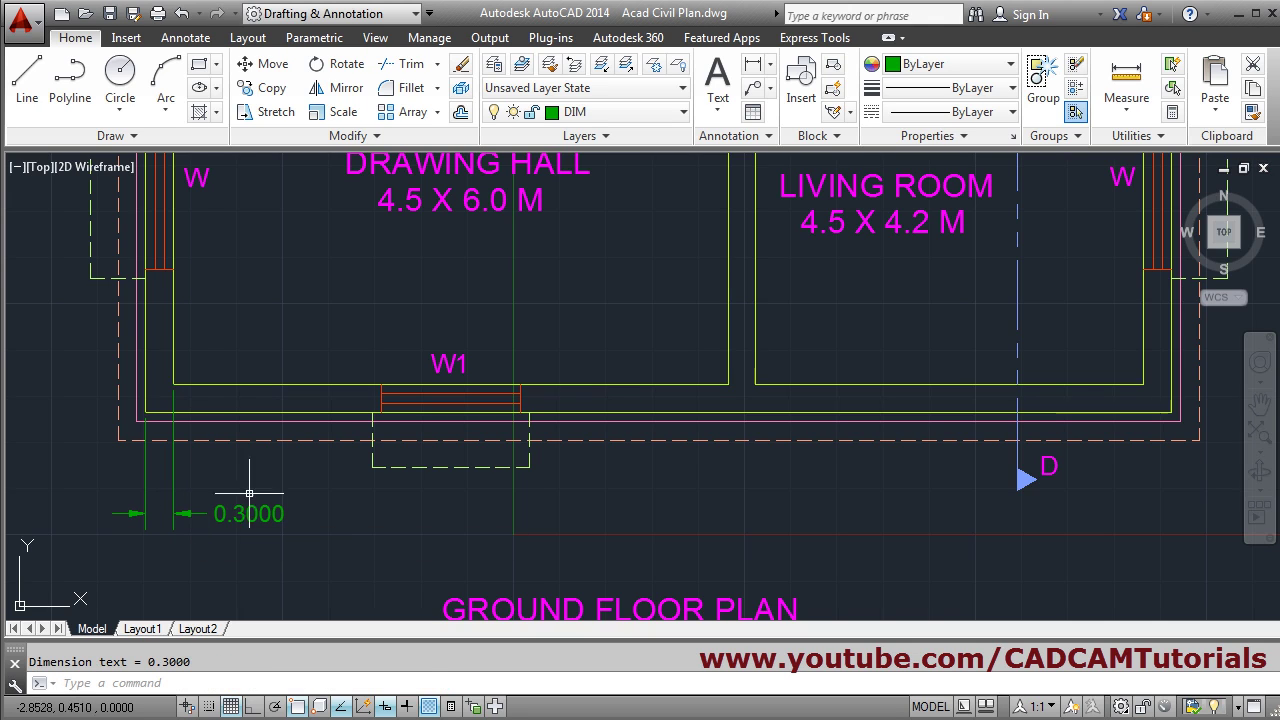
Step: Continue the dimension chain below the plan across the drawing hall, partition wall, living room and right outer wall
{"action": "left_click", "coordinate": [192, 40]}
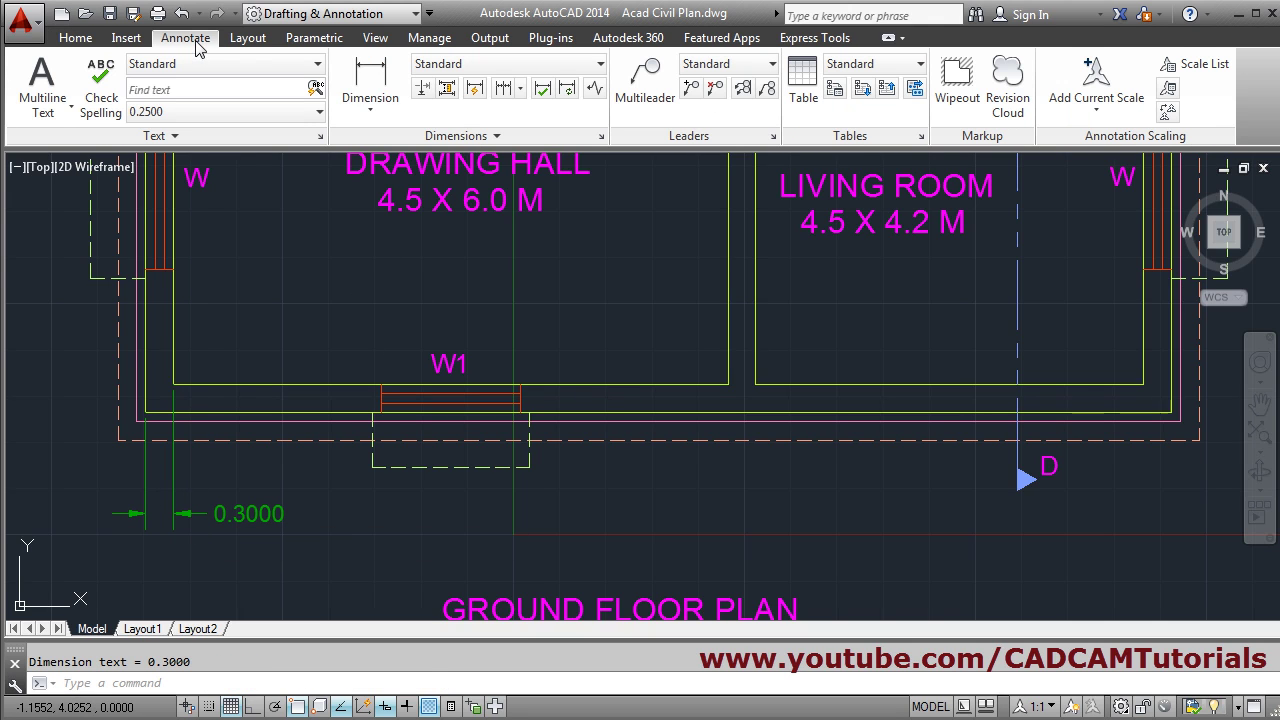
{"action": "left_click", "coordinate": [505, 90]}
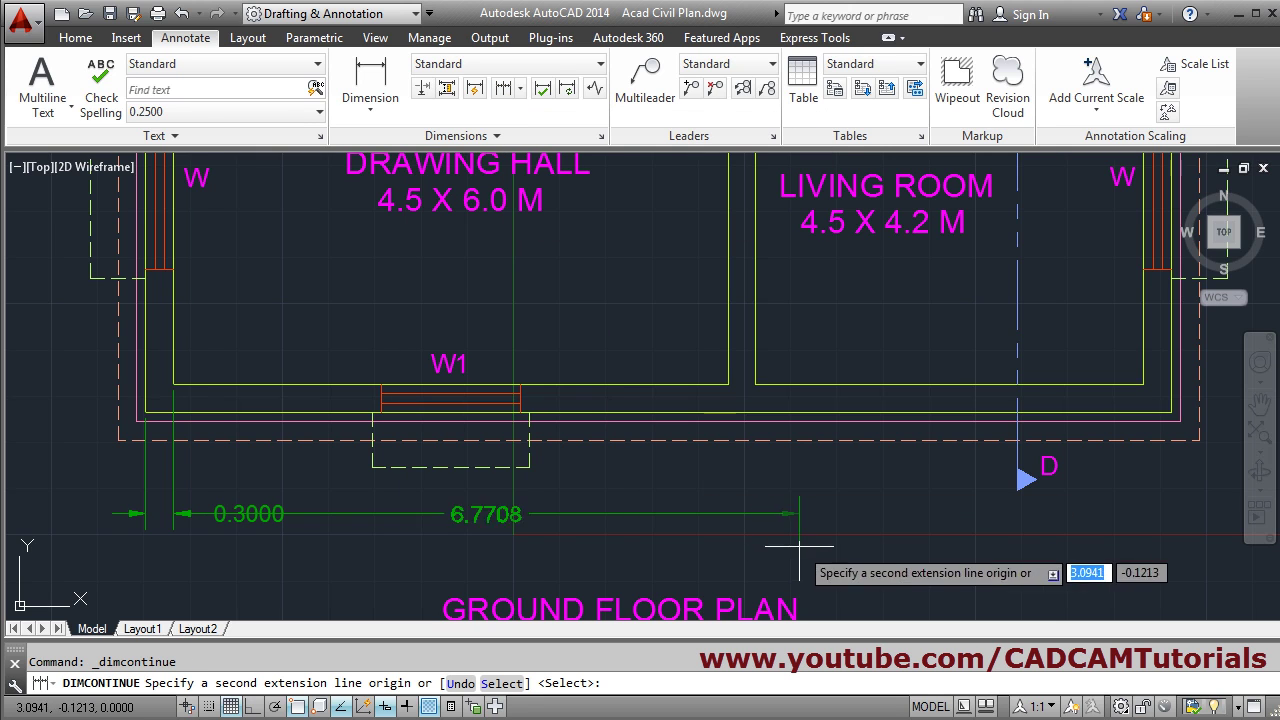
{"action": "left_click", "coordinate": [728, 384]}
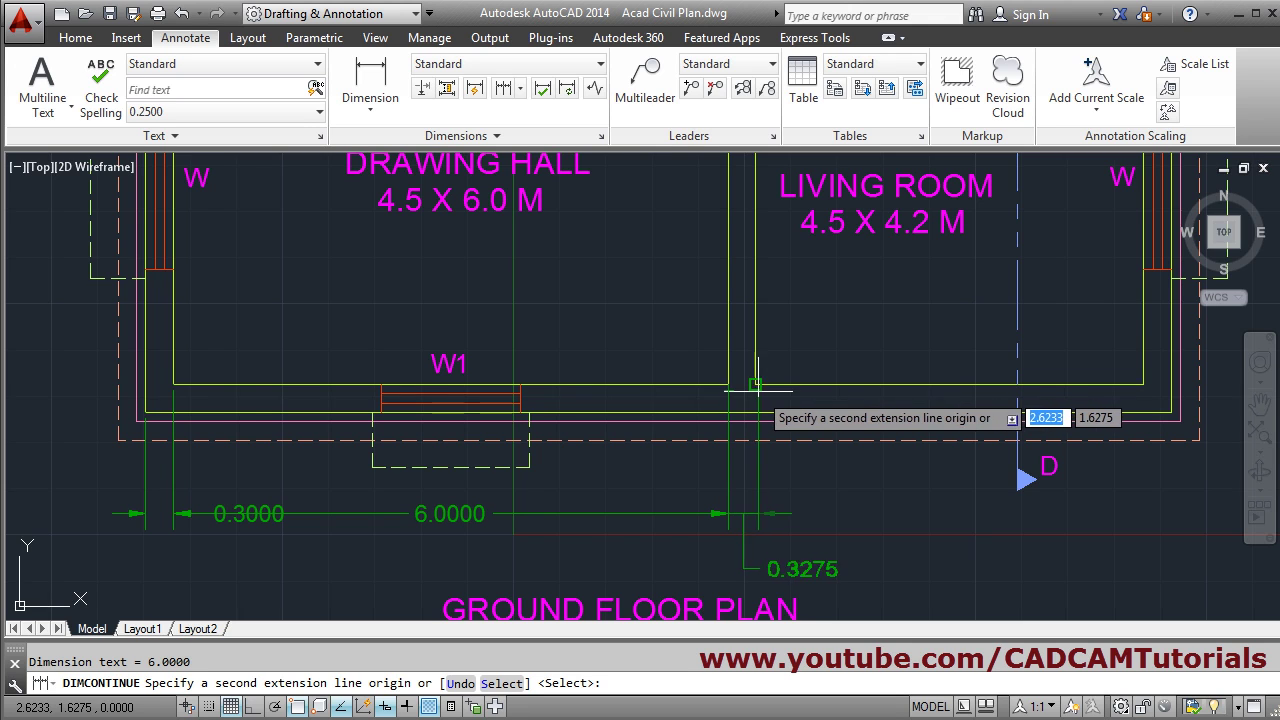
{"action": "left_click", "coordinate": [755, 384]}
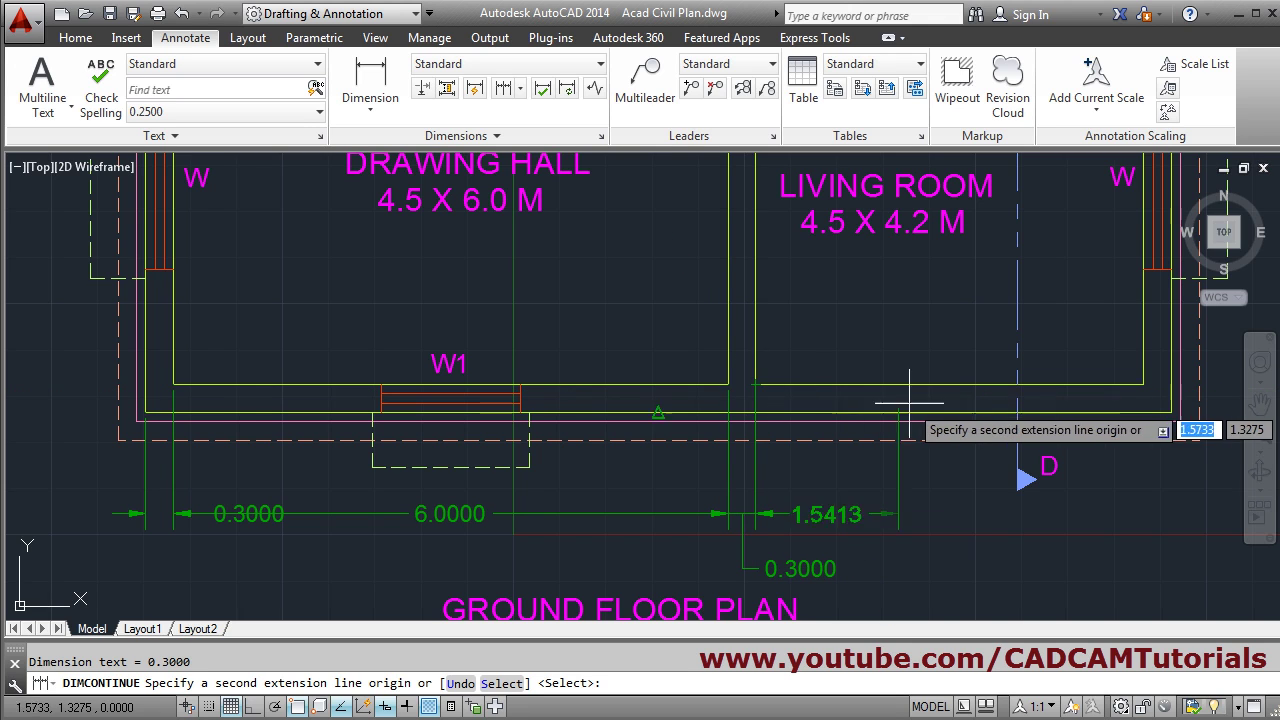
{"action": "left_click", "coordinate": [1143, 384]}
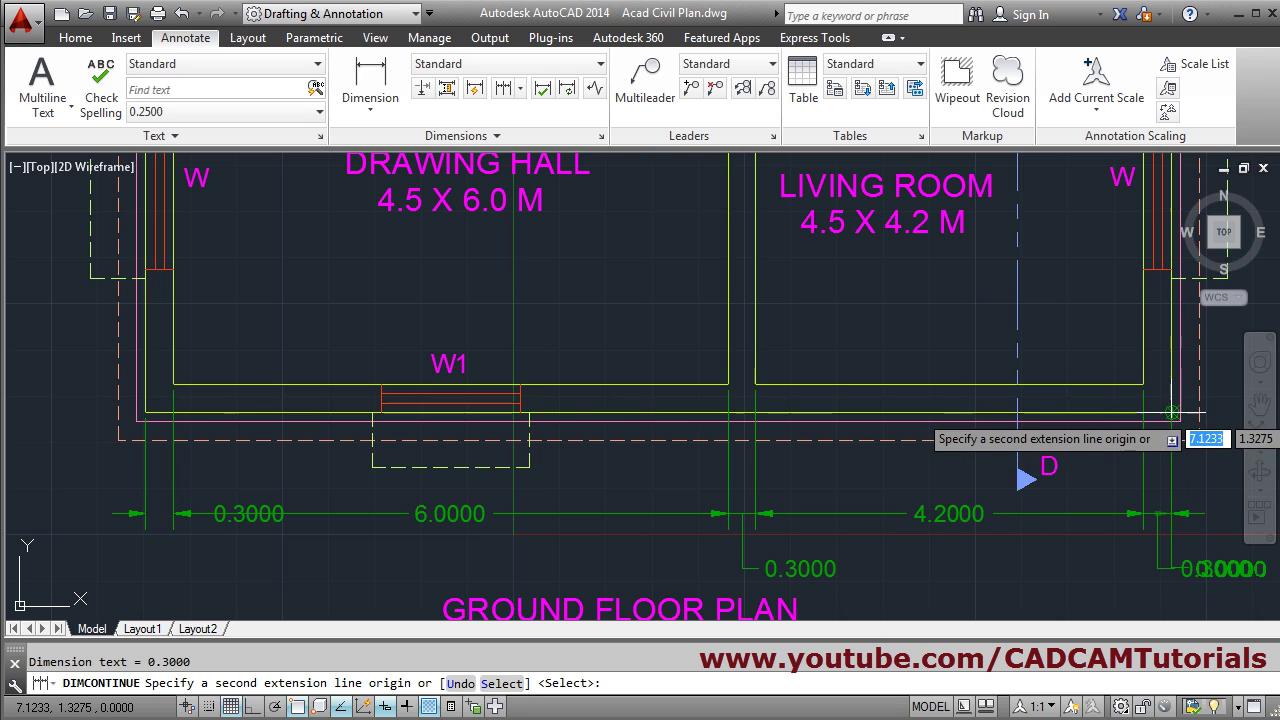
{"action": "scroll", "coordinate": [960, 490], "scroll_direction": "down", "scroll_amount": 2}
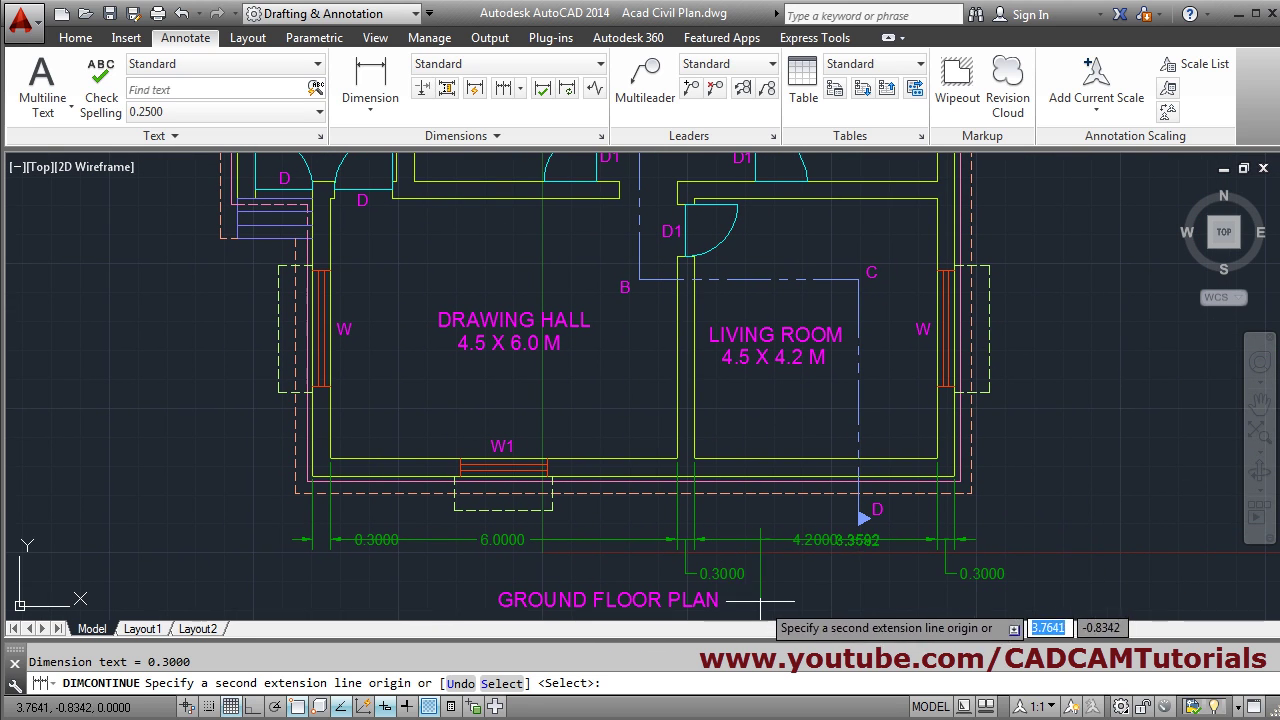
{"action": "key", "text": "Return"}
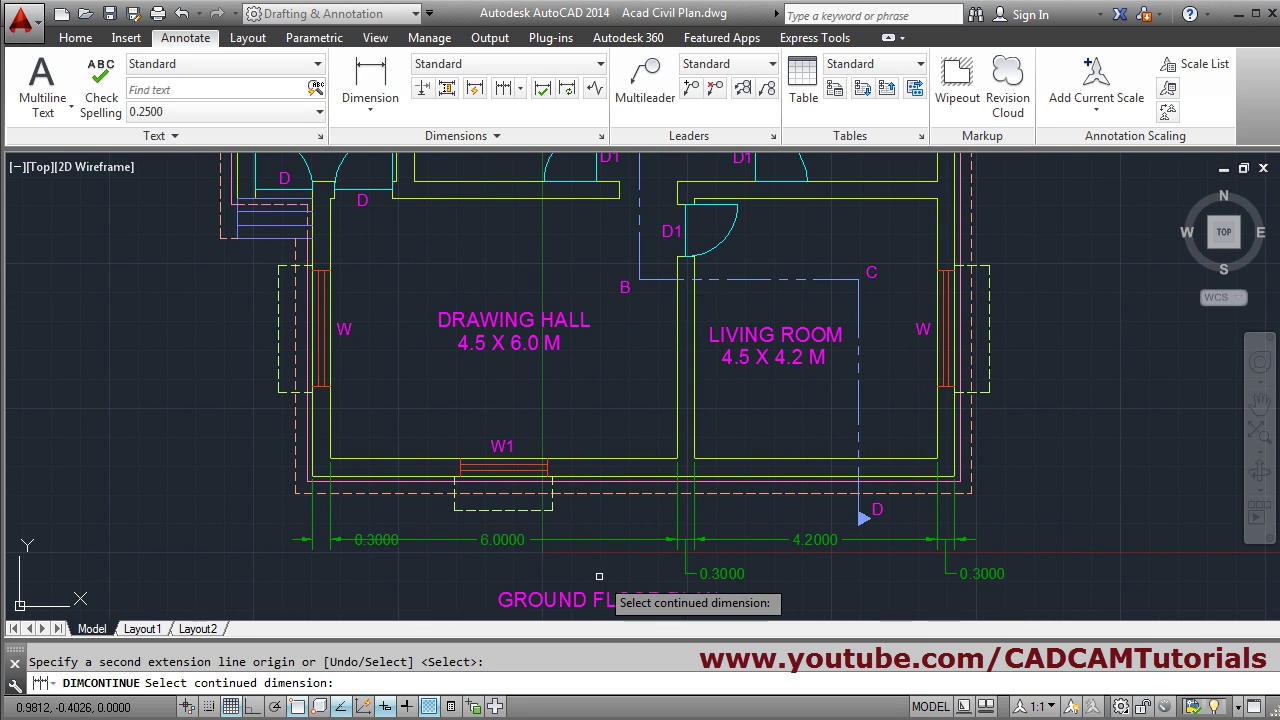
{"action": "key", "text": "Return"}
Step: Move the left wall thickness dimension's text outside its extension lines, to the left of the chain
{"action": "scroll", "coordinate": [557, 580], "scroll_direction": "up", "scroll_amount": 4}
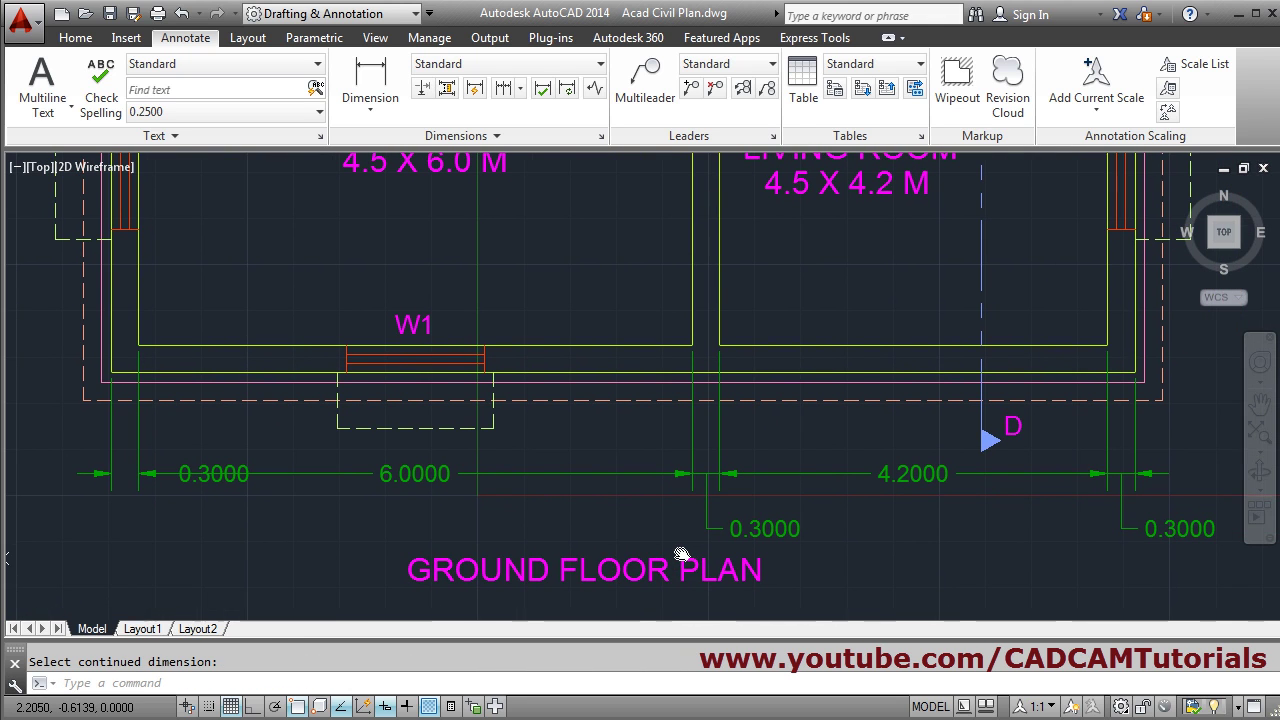
{"action": "scroll", "coordinate": [337, 524], "scroll_direction": "up", "scroll_amount": 3}
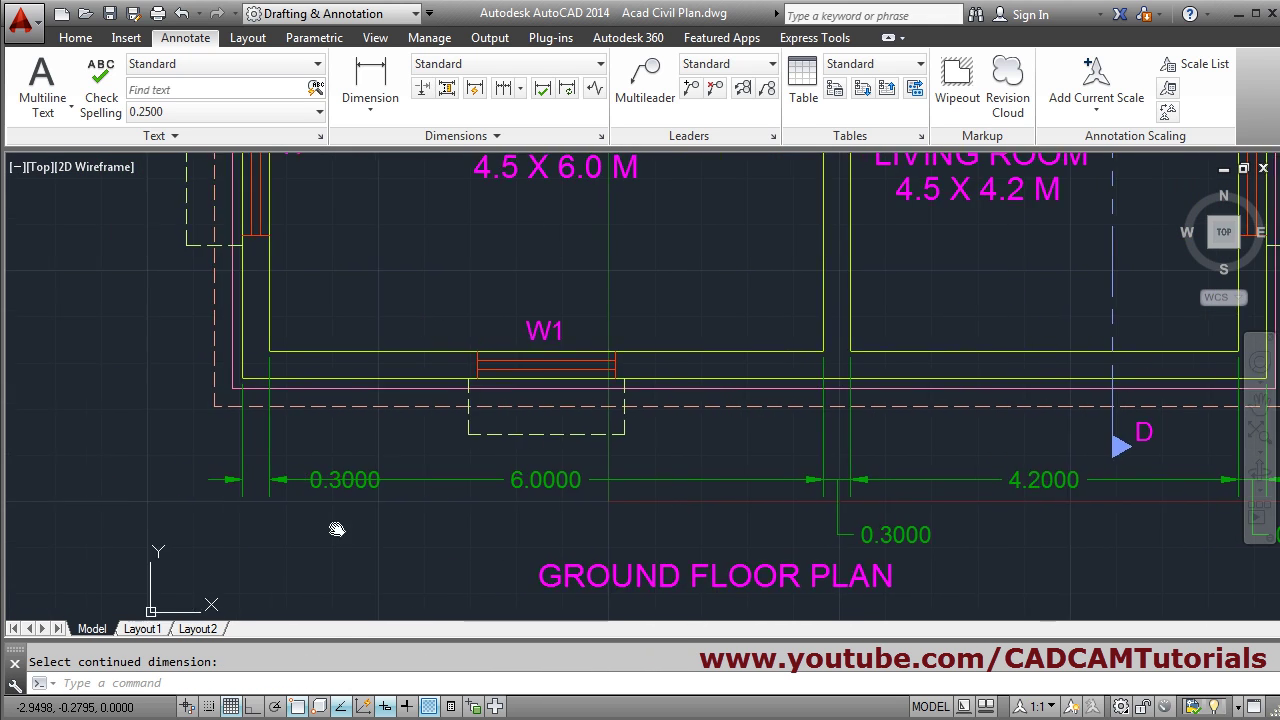
{"action": "key", "text": "Escape"}
{"action": "left_click", "coordinate": [340, 446]}
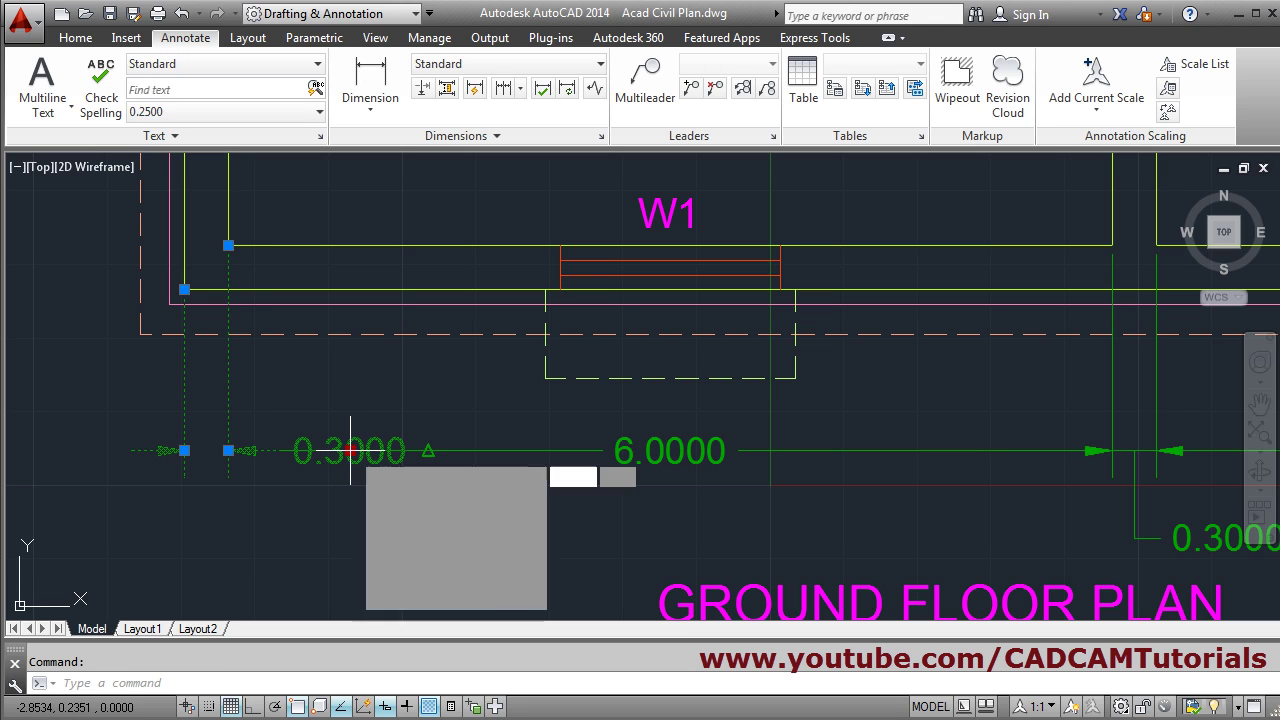
{"action": "left_click", "coordinate": [352, 451]}
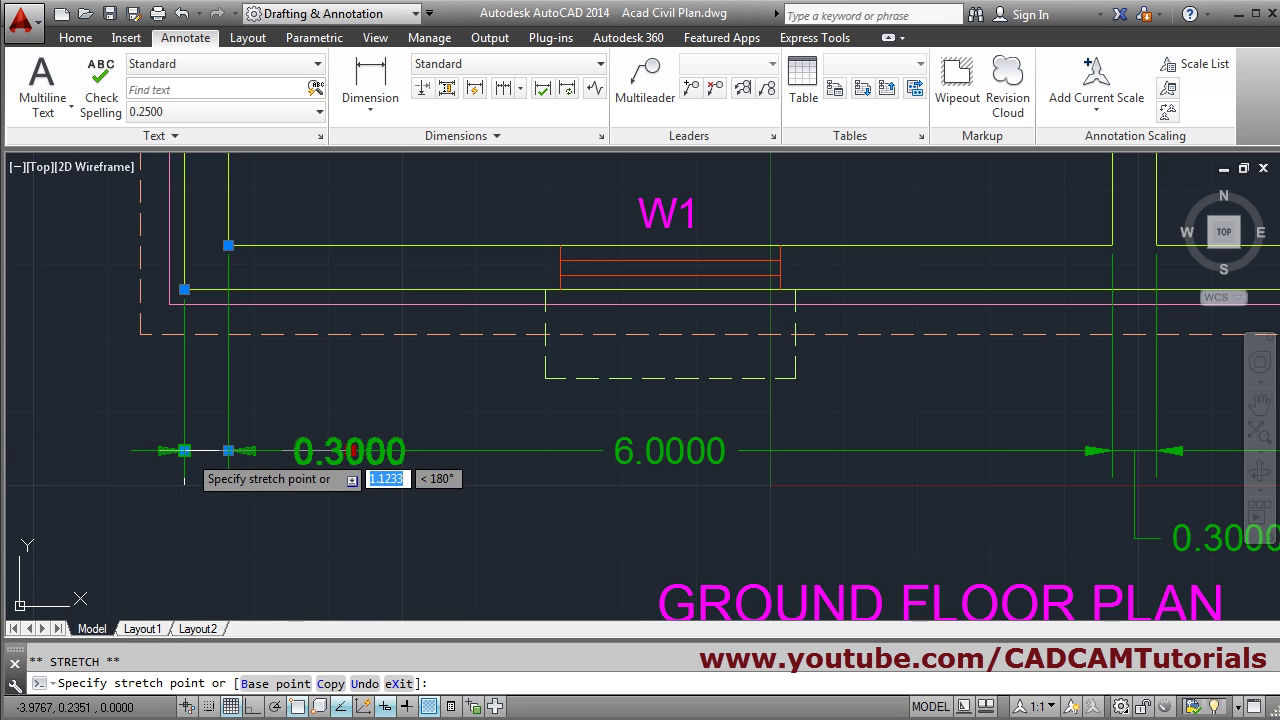
{"action": "left_click", "coordinate": [127, 451]}
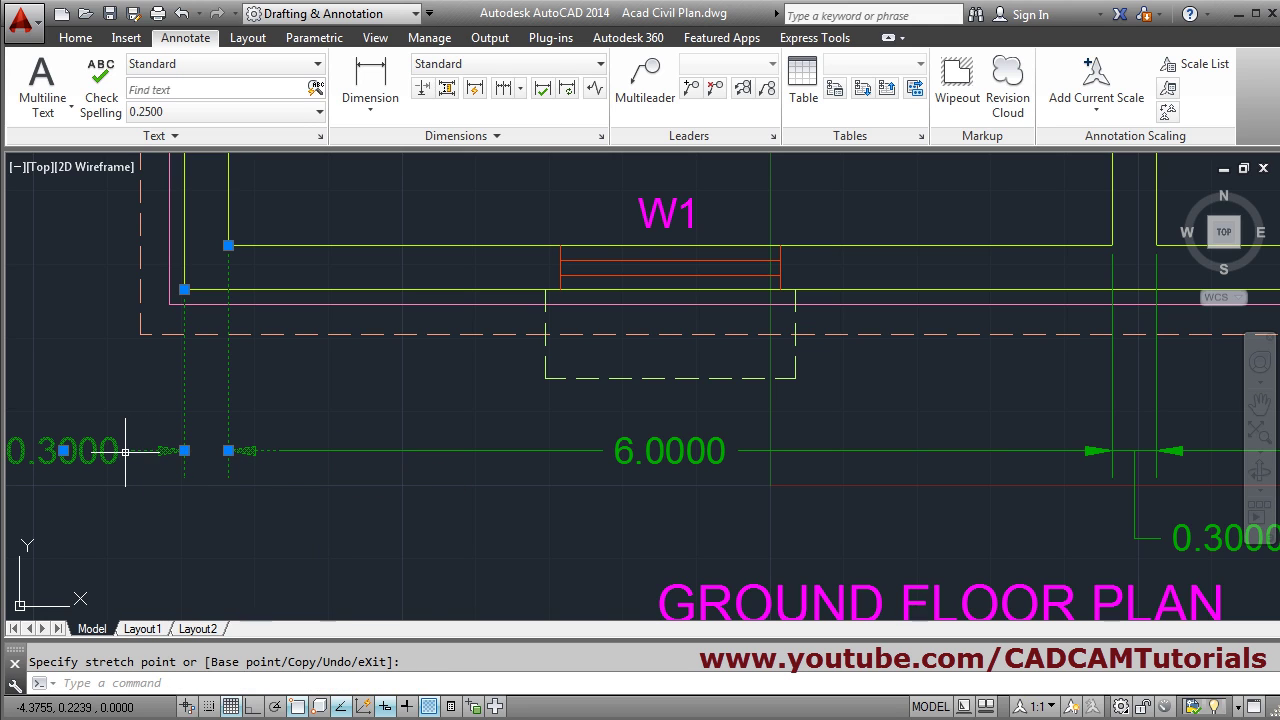
{"action": "scroll", "coordinate": [360, 515], "scroll_direction": "down", "scroll_amount": 3}
{"action": "key", "text": "Escape"}
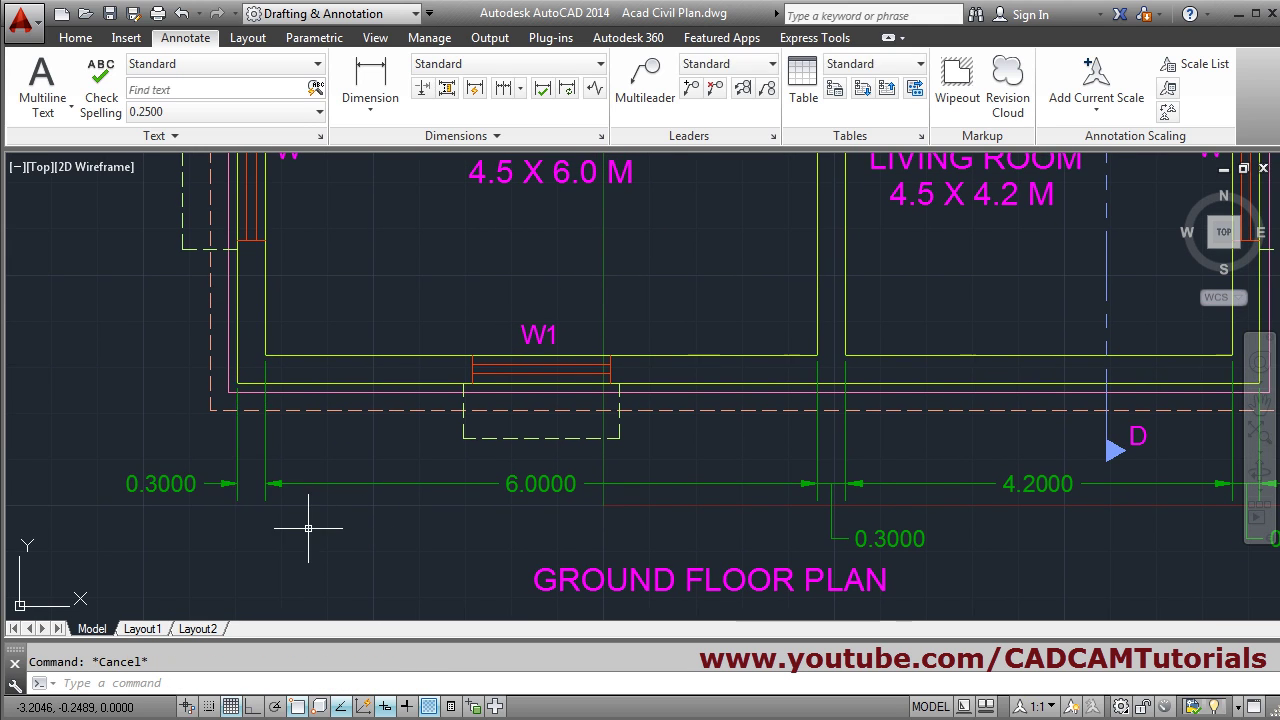
Step: Check the reference plan's dimension format and set the Standard dimension style's linear precision to 0.00
{"action": "scroll", "coordinate": [266, 523], "scroll_direction": "up", "scroll_amount": 2}
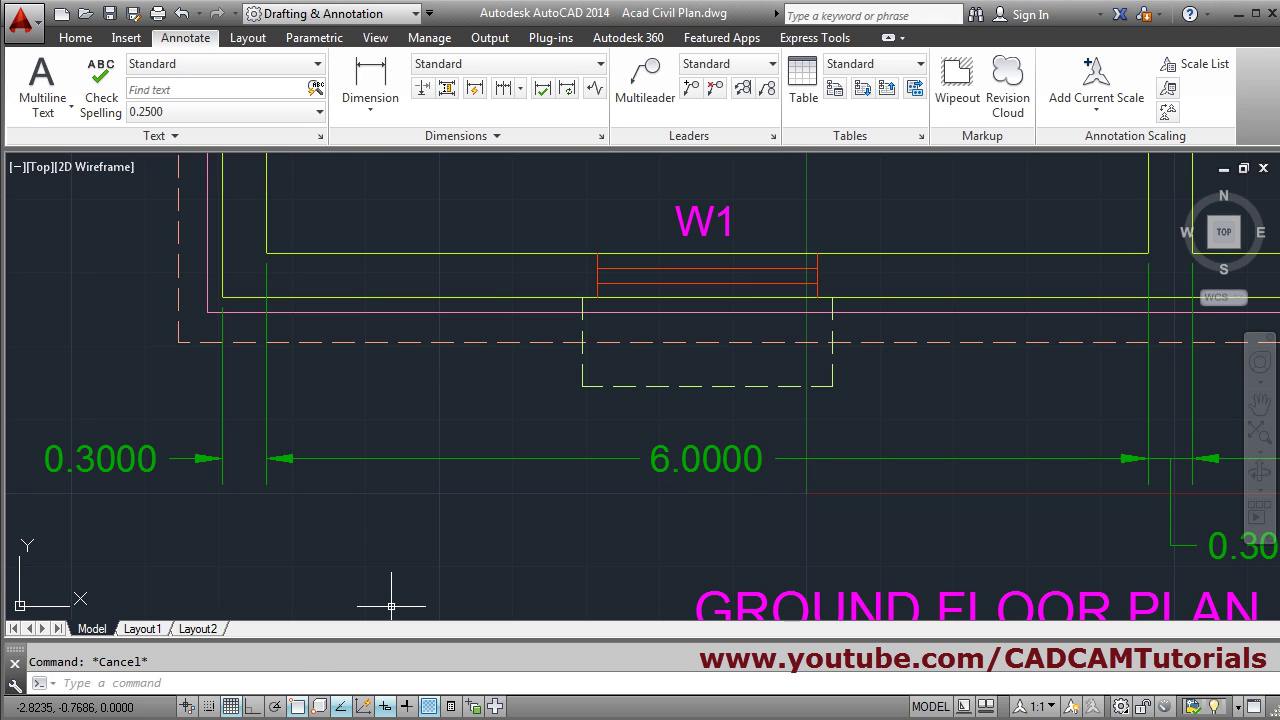
{"action": "key", "text": "alt+Tab"}
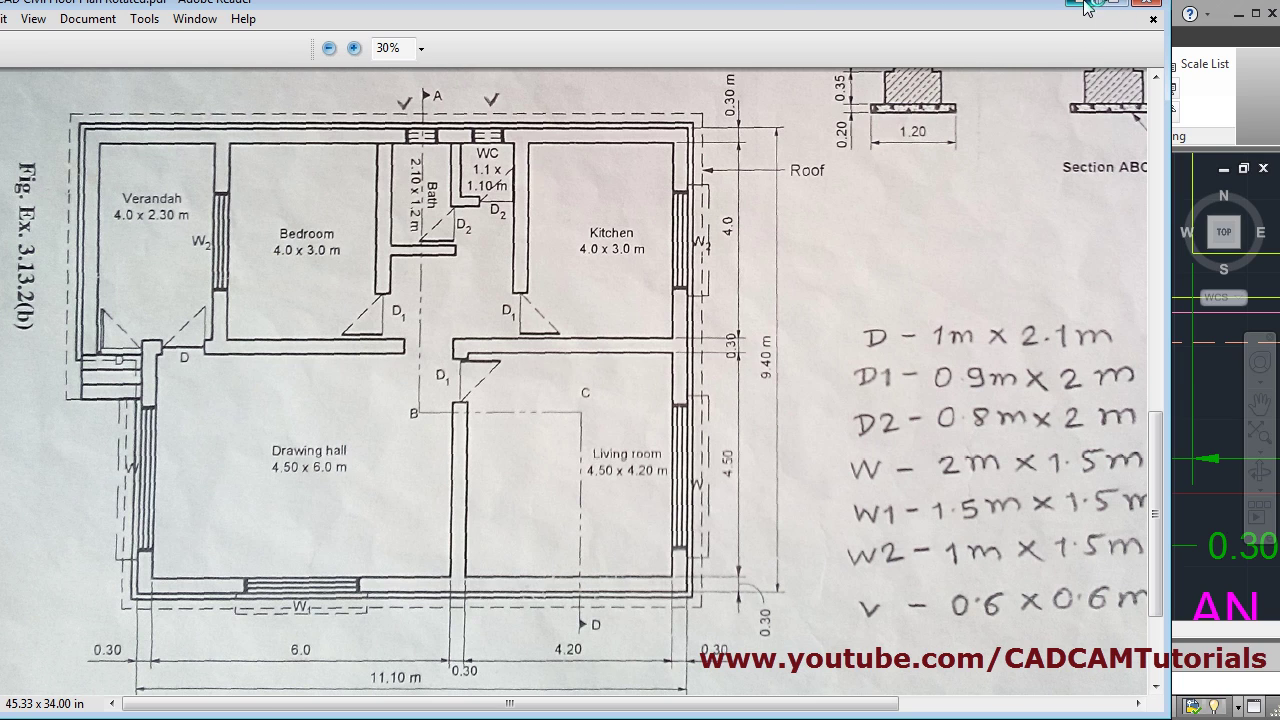
{"action": "left_click", "coordinate": [1082, 4]}
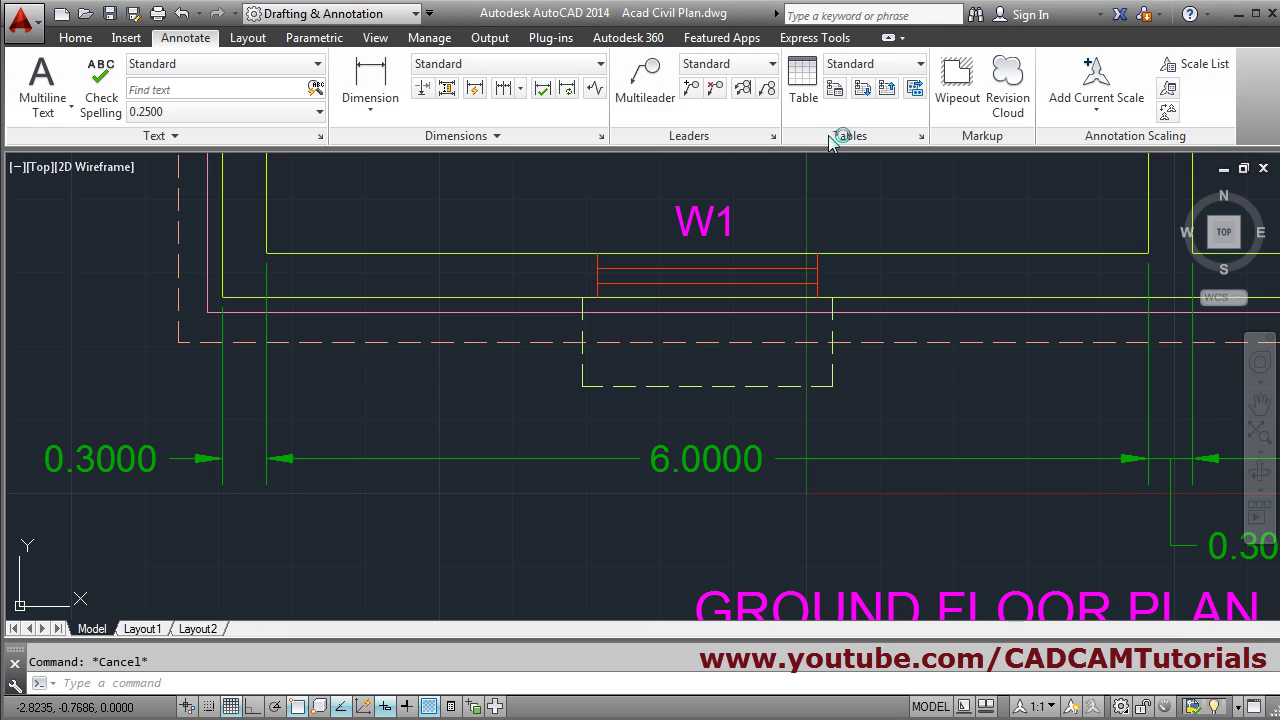
{"action": "left_click", "coordinate": [602, 139]}
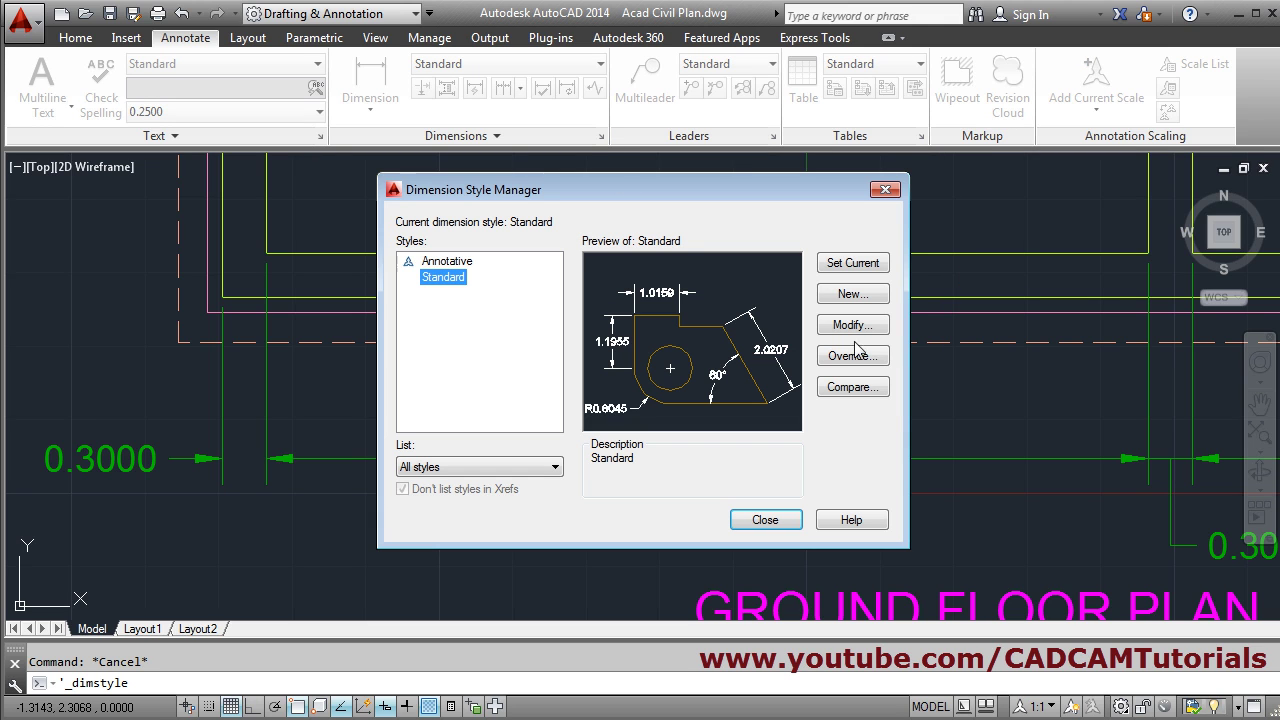
{"action": "left_click", "coordinate": [852, 328]}
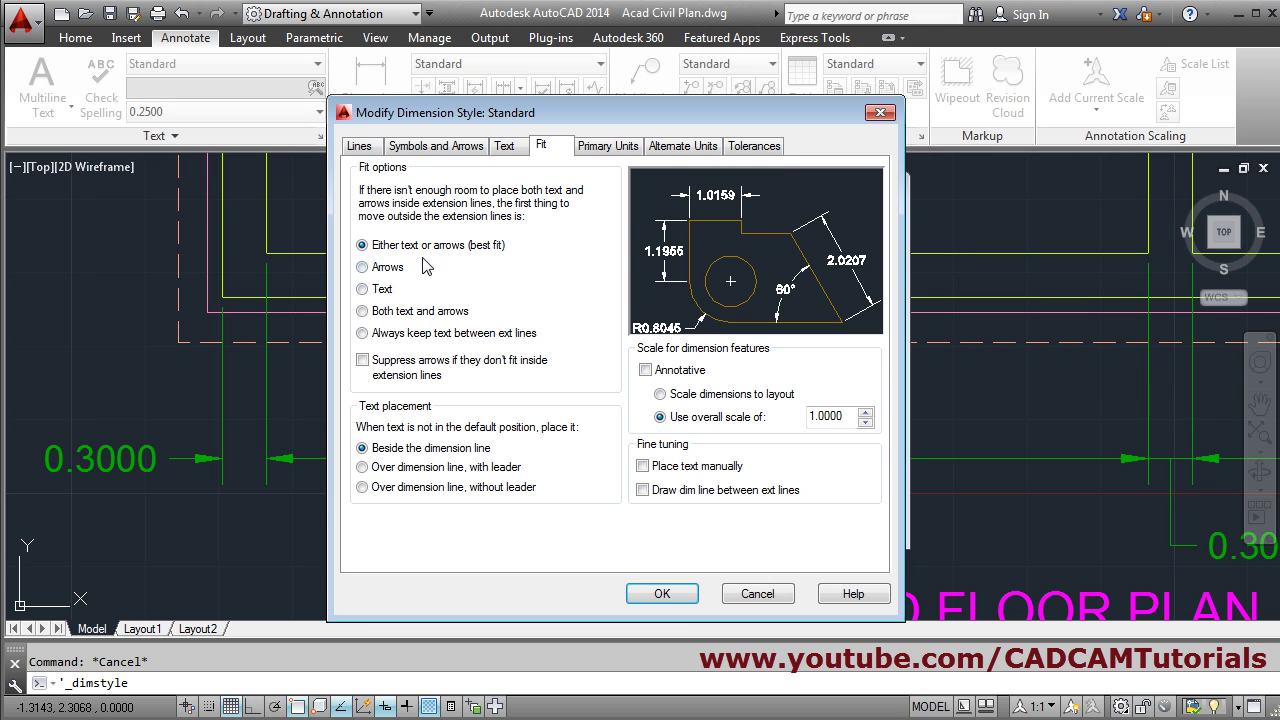
{"action": "left_click", "coordinate": [605, 150]}
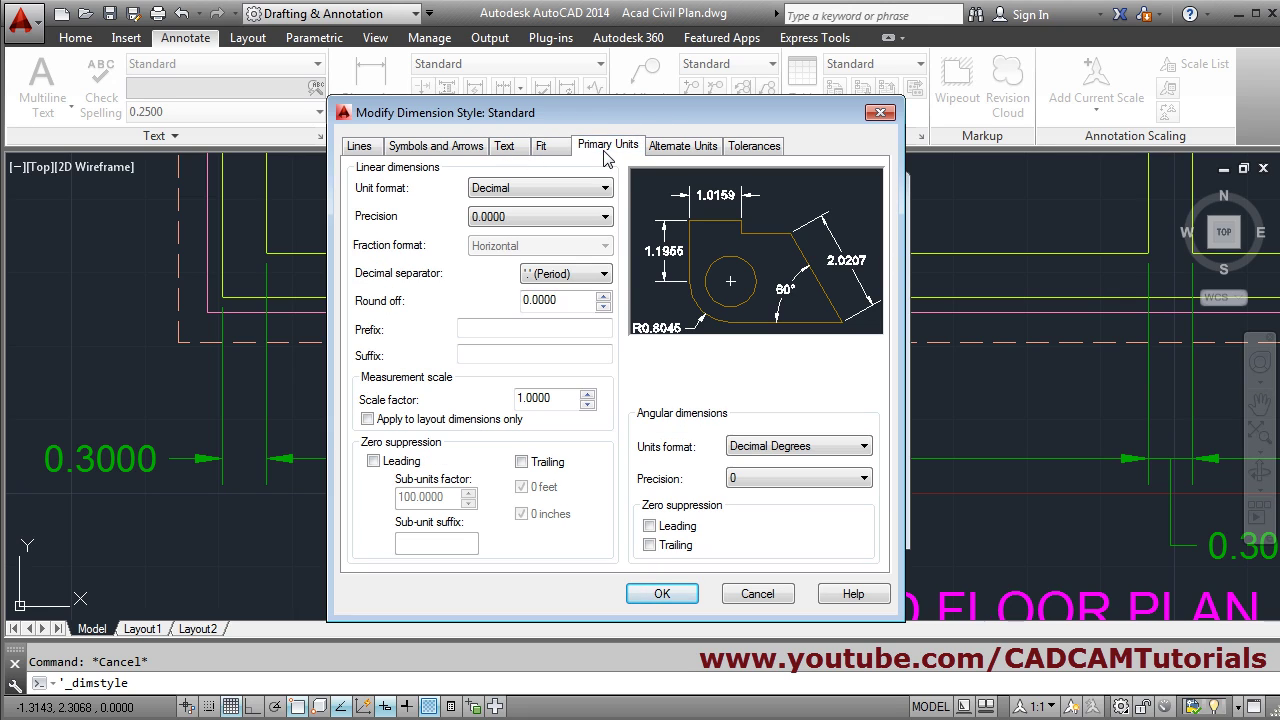
{"action": "left_click", "coordinate": [519, 222]}
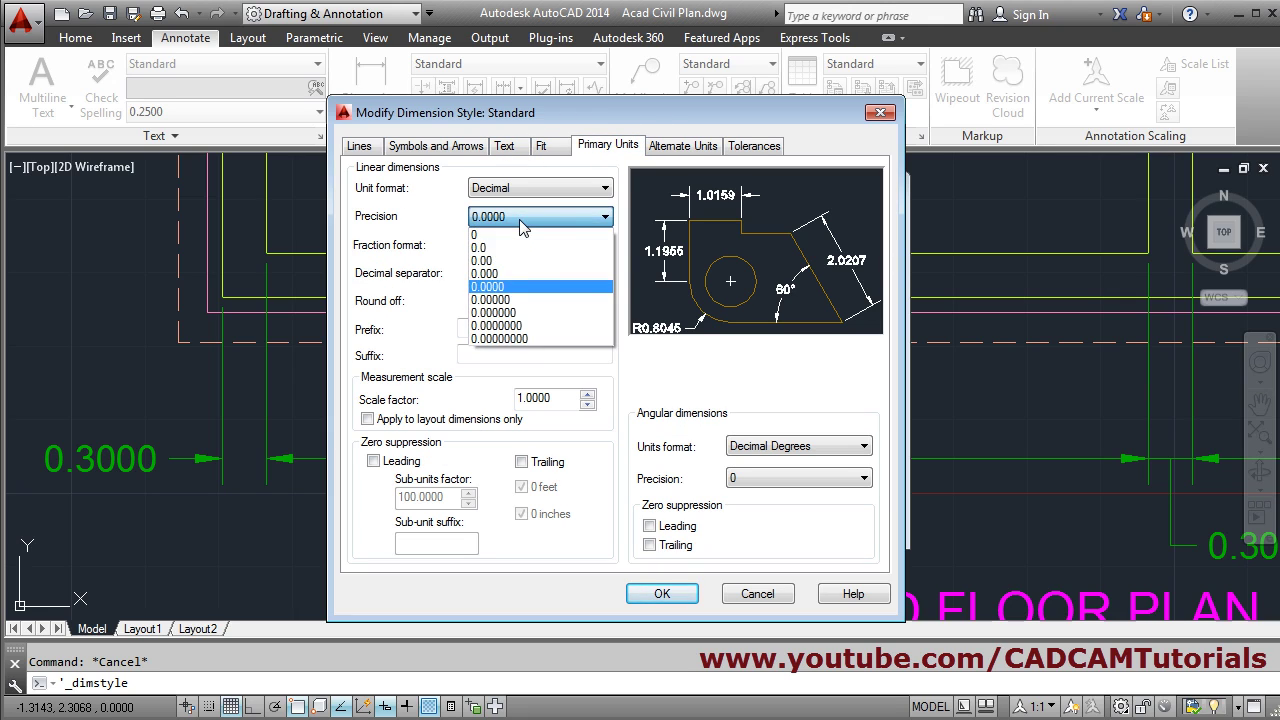
{"action": "left_click", "coordinate": [505, 262]}
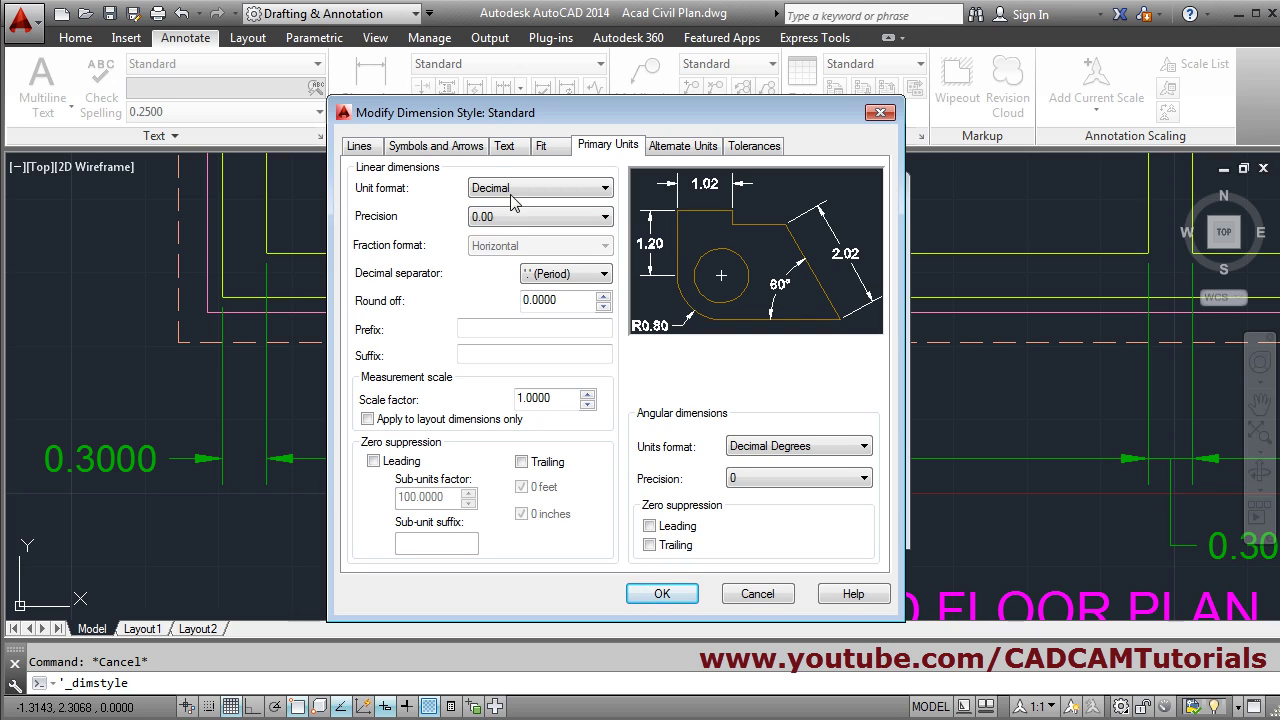
Step: Set the Standard dimension style to draw the dimension line between extension lines and apply the change
{"action": "left_click", "coordinate": [554, 149]}
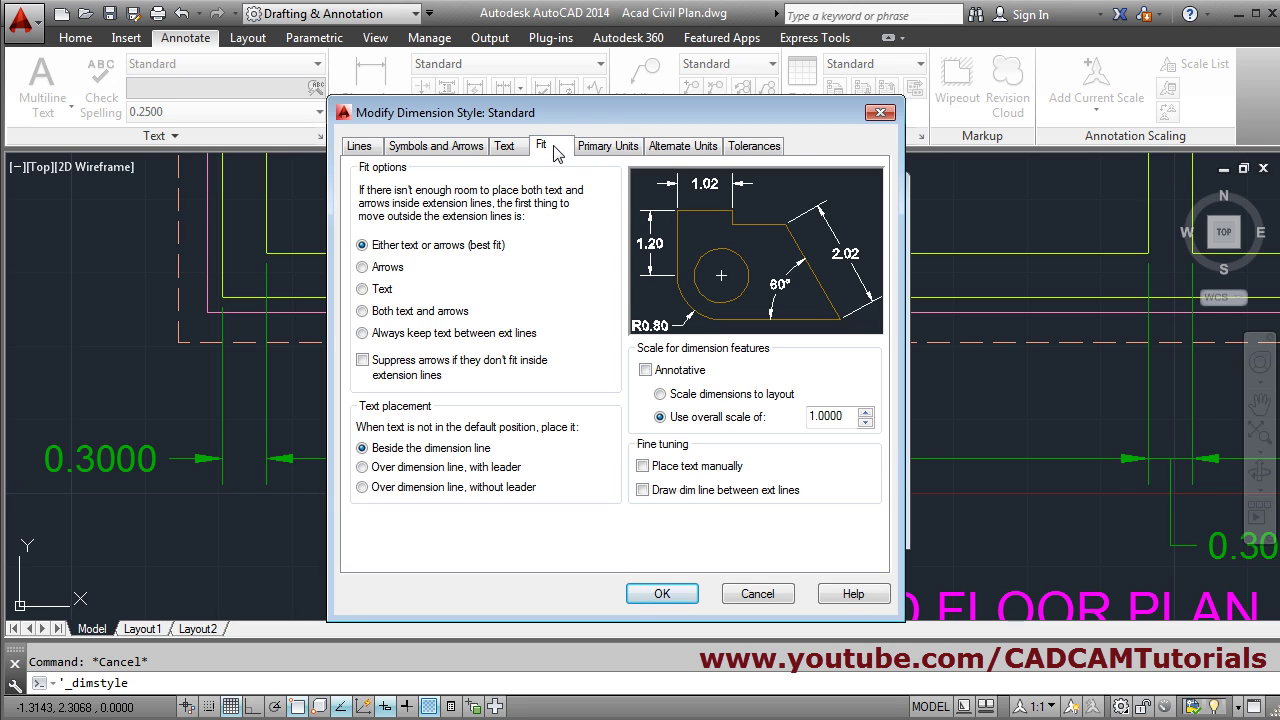
{"action": "left_click", "coordinate": [643, 490]}
{"action": "left_click", "coordinate": [662, 594]}
{"action": "left_click", "coordinate": [773, 519]}
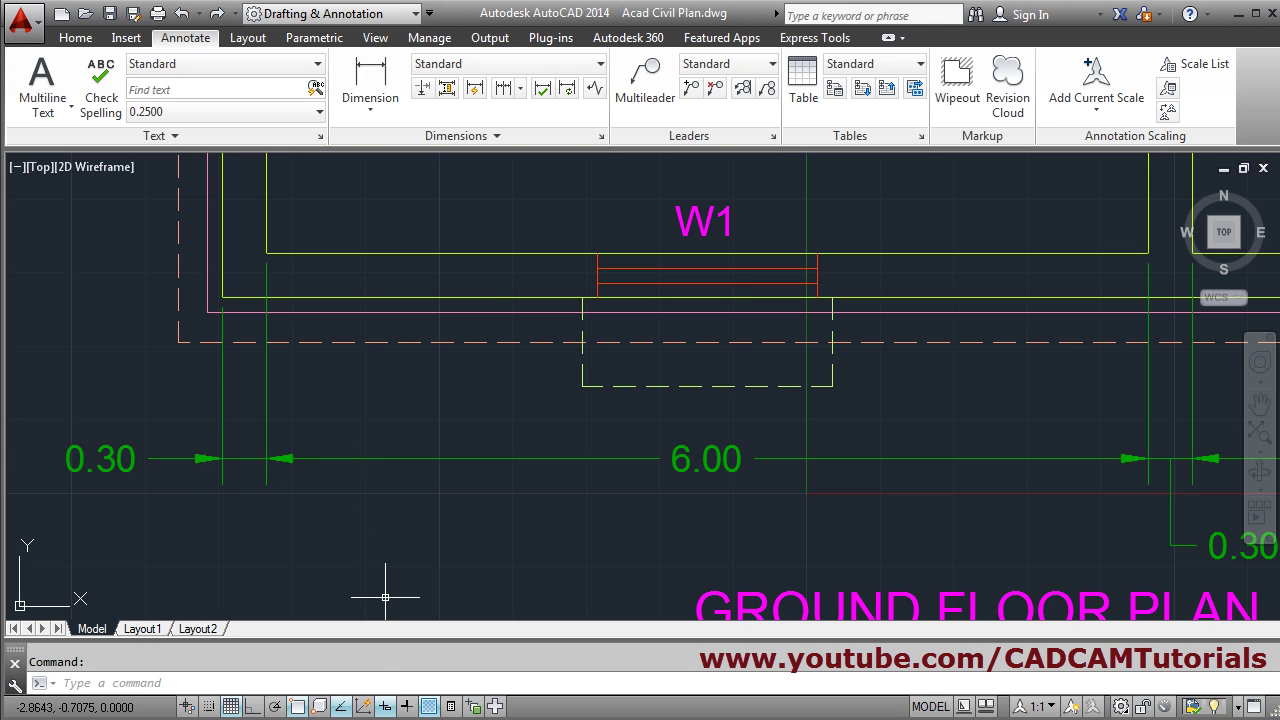
Step: Check the reference plan's text placement and set the Standard dimension style's vertical text placement to Above with ISO standard alignment
{"action": "key", "text": "alt+Tab"}
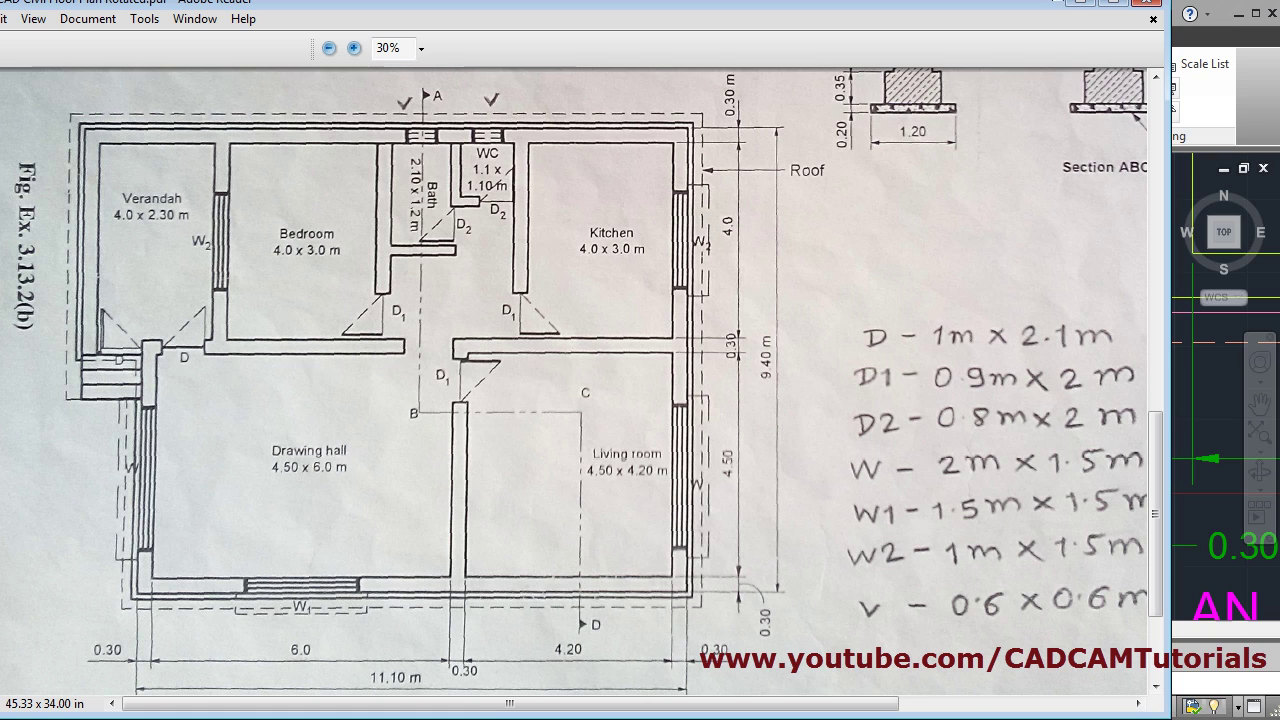
{"action": "left_click", "coordinate": [1080, 5]}
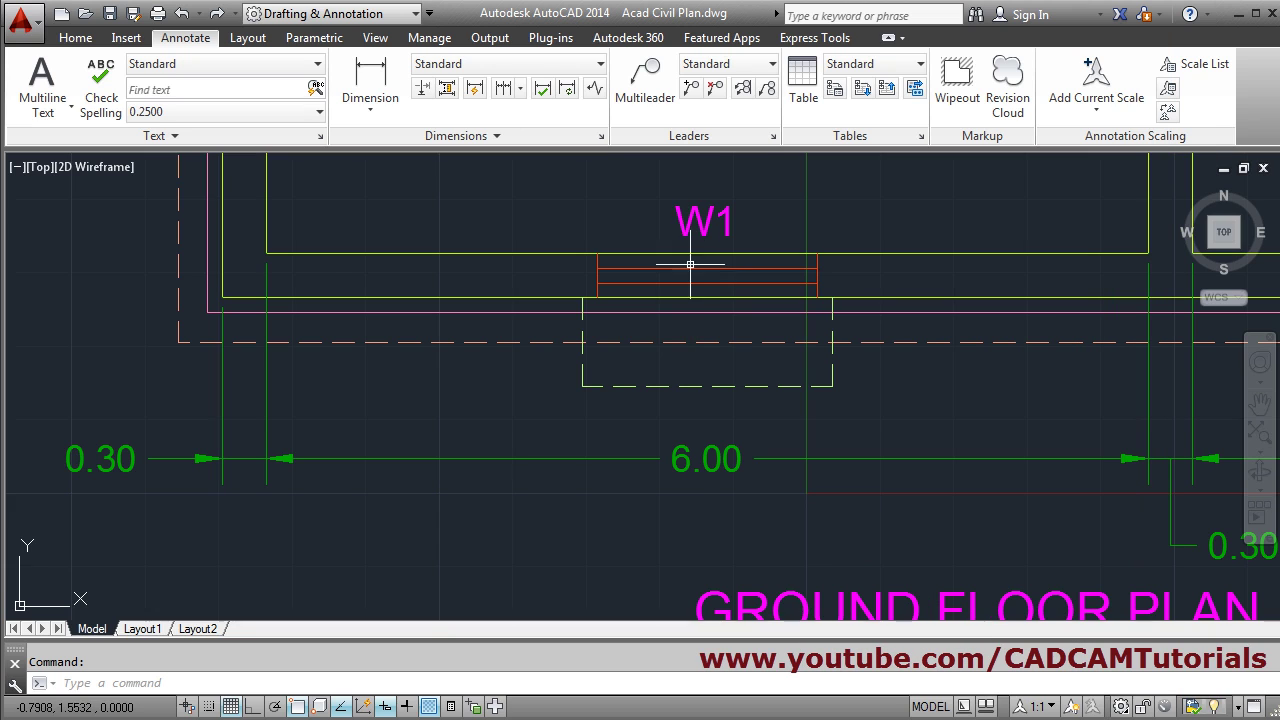
{"action": "left_click", "coordinate": [601, 137]}
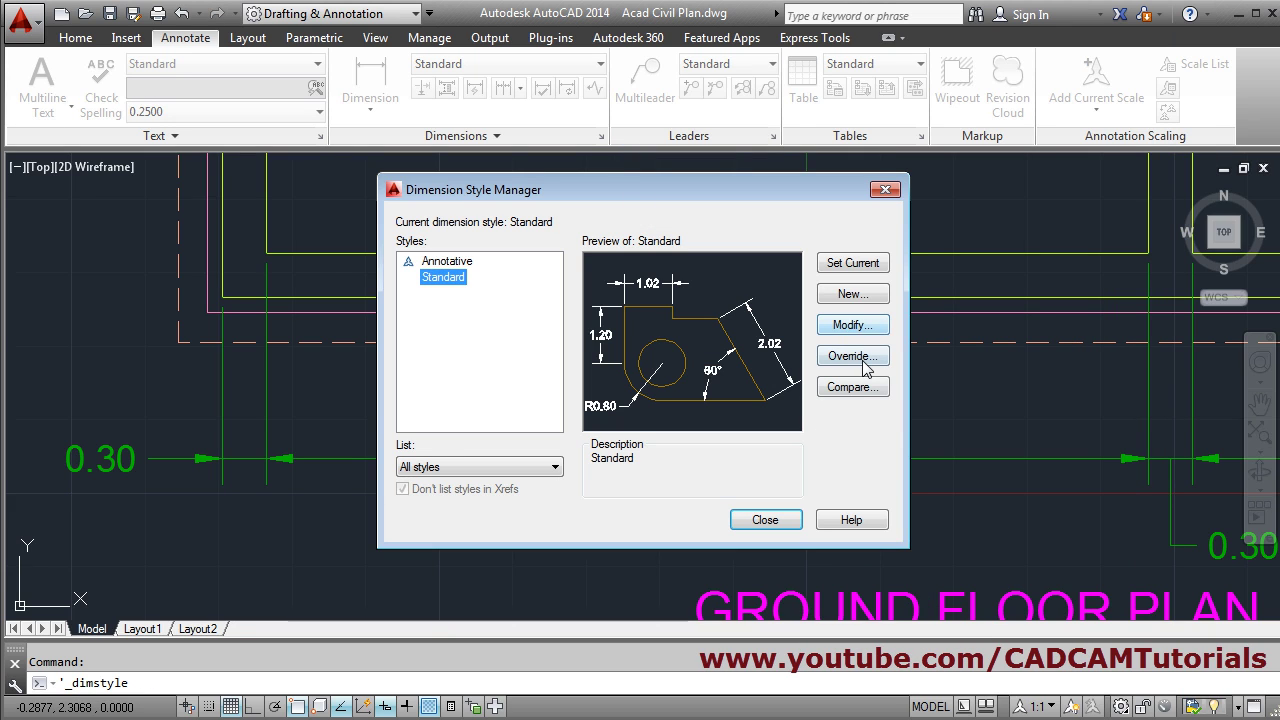
{"action": "left_click", "coordinate": [851, 326]}
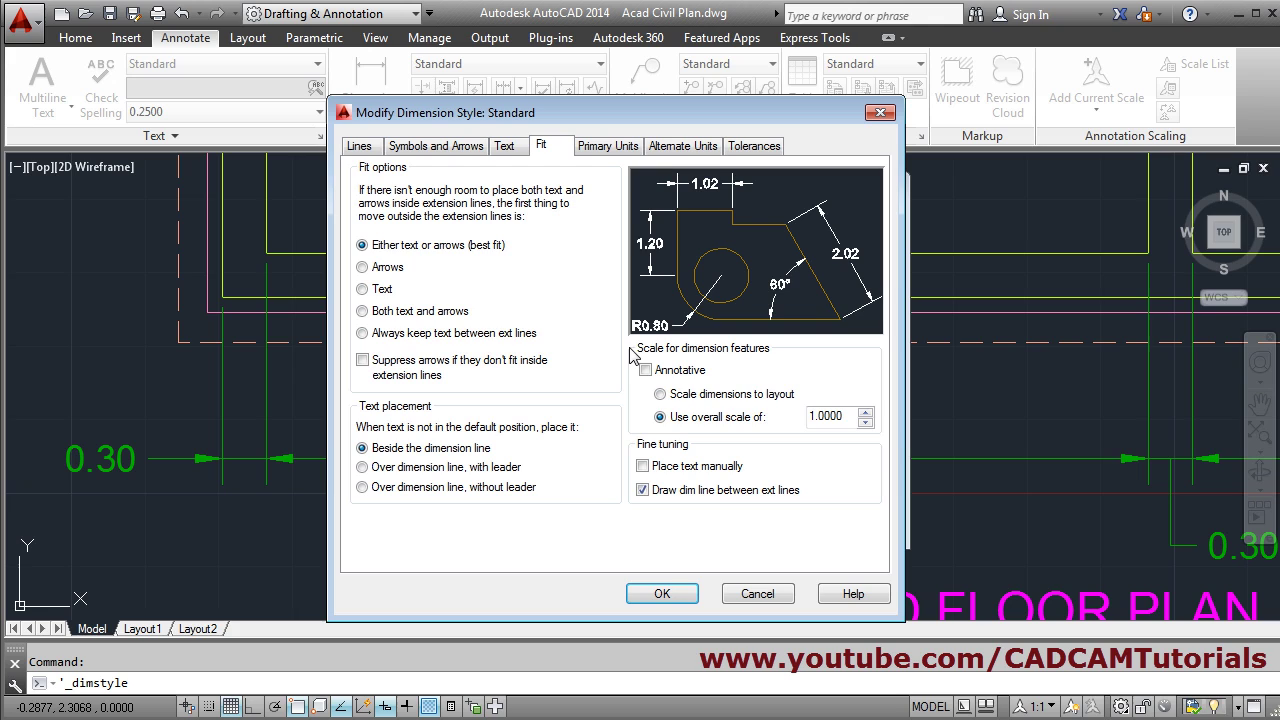
{"action": "left_click", "coordinate": [505, 146]}
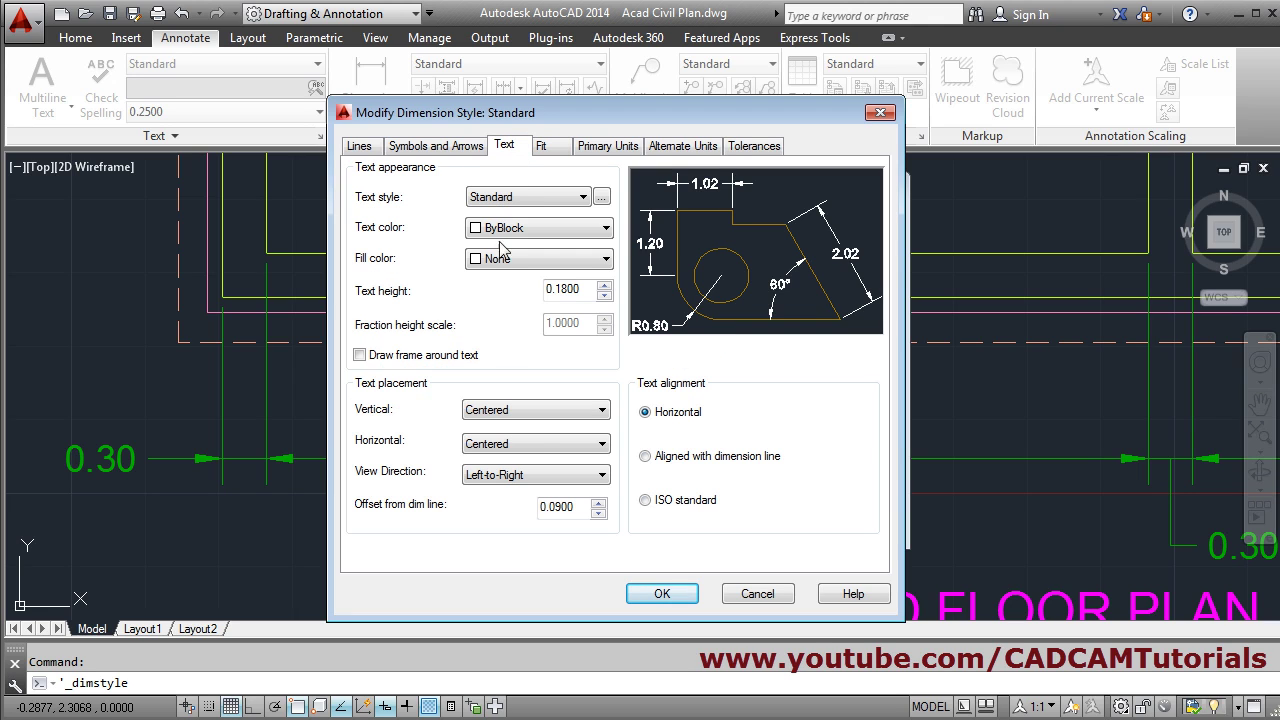
{"action": "left_click", "coordinate": [524, 410]}
{"action": "left_click", "coordinate": [502, 443]}
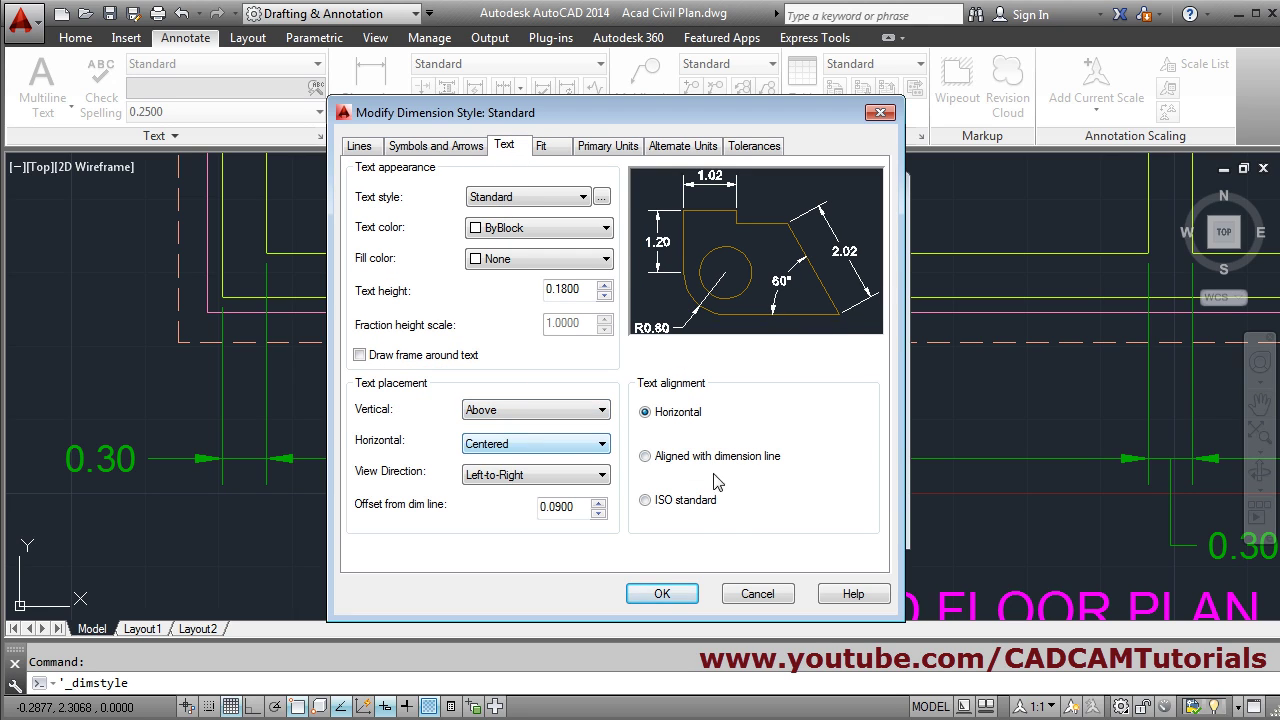
{"action": "left_click", "coordinate": [646, 500]}
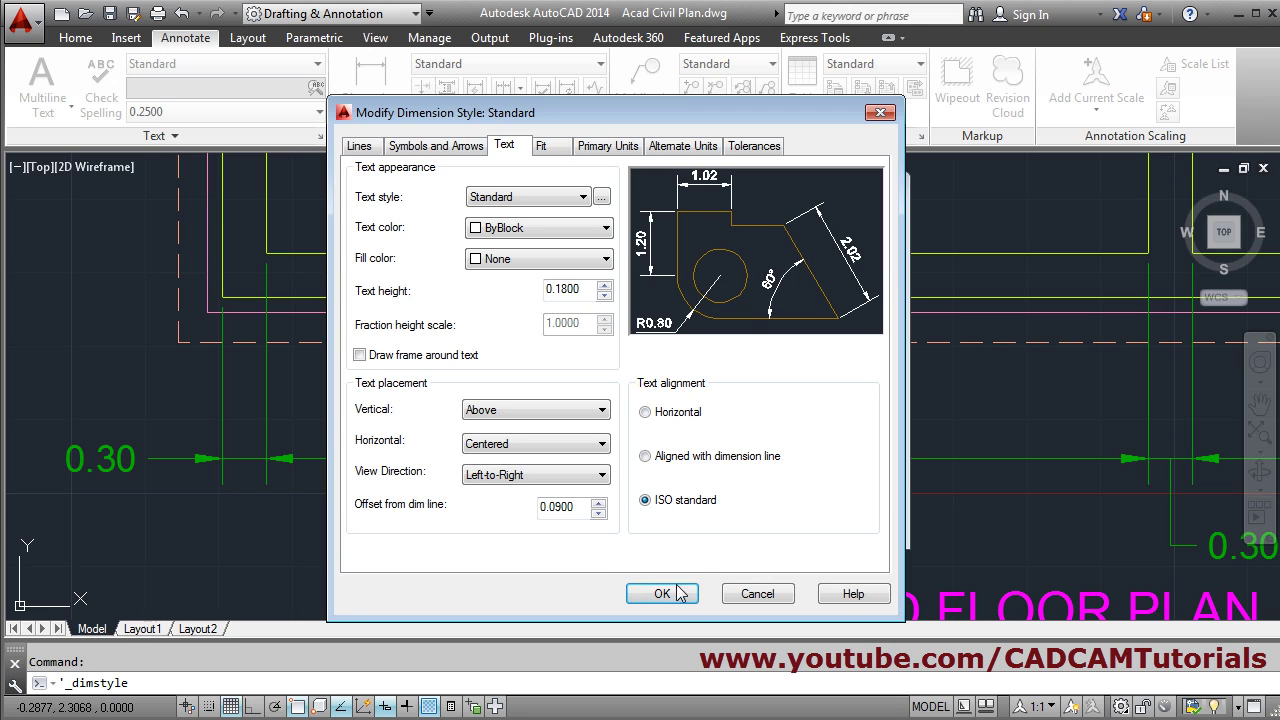
{"action": "left_click", "coordinate": [673, 600]}
{"action": "left_click", "coordinate": [766, 518]}
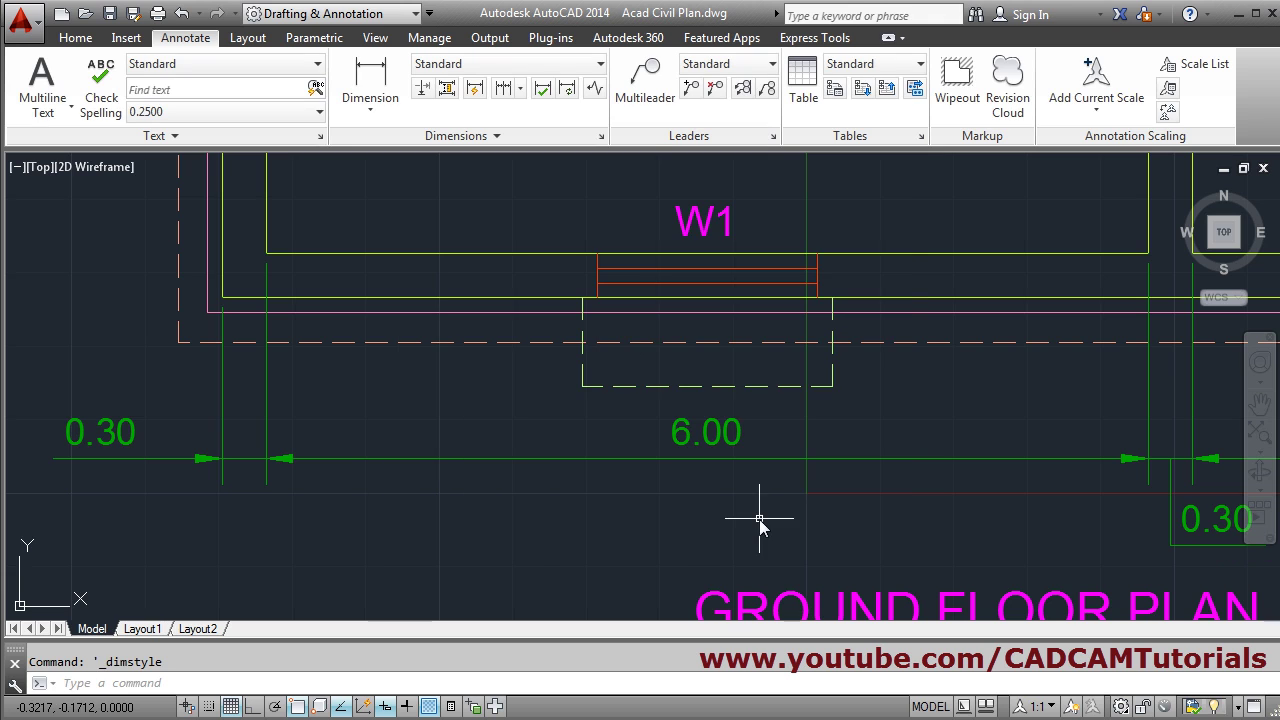
Step: Move the living room's right outer wall dimension text outside its extension lines, in line with the chain
{"action": "scroll", "coordinate": [1057, 536], "scroll_direction": "down", "scroll_amount": 4}
{"action": "middle_click_drag", "start_coordinate": [1103, 534], "coordinate": [617, 527]}
{"action": "scroll", "coordinate": [780, 520], "scroll_direction": "up", "scroll_amount": 4}
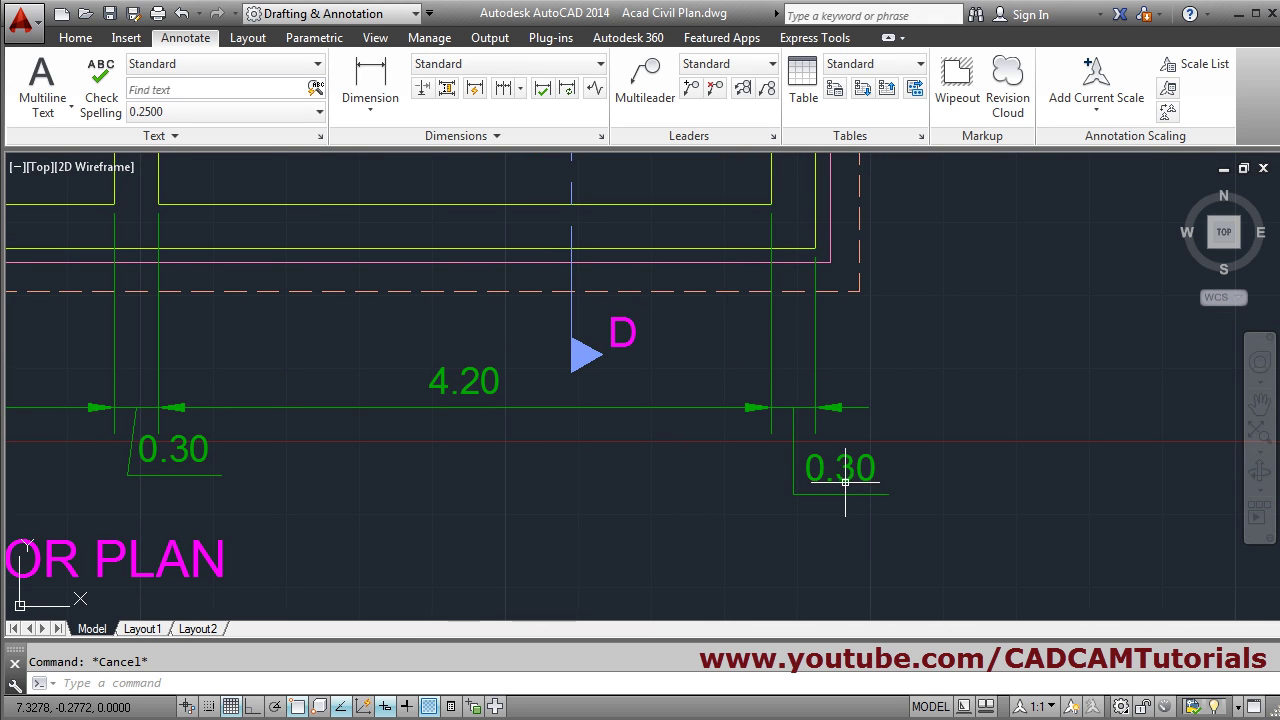
{"action": "left_click", "coordinate": [843, 477]}
{"action": "left_click", "coordinate": [806, 467]}
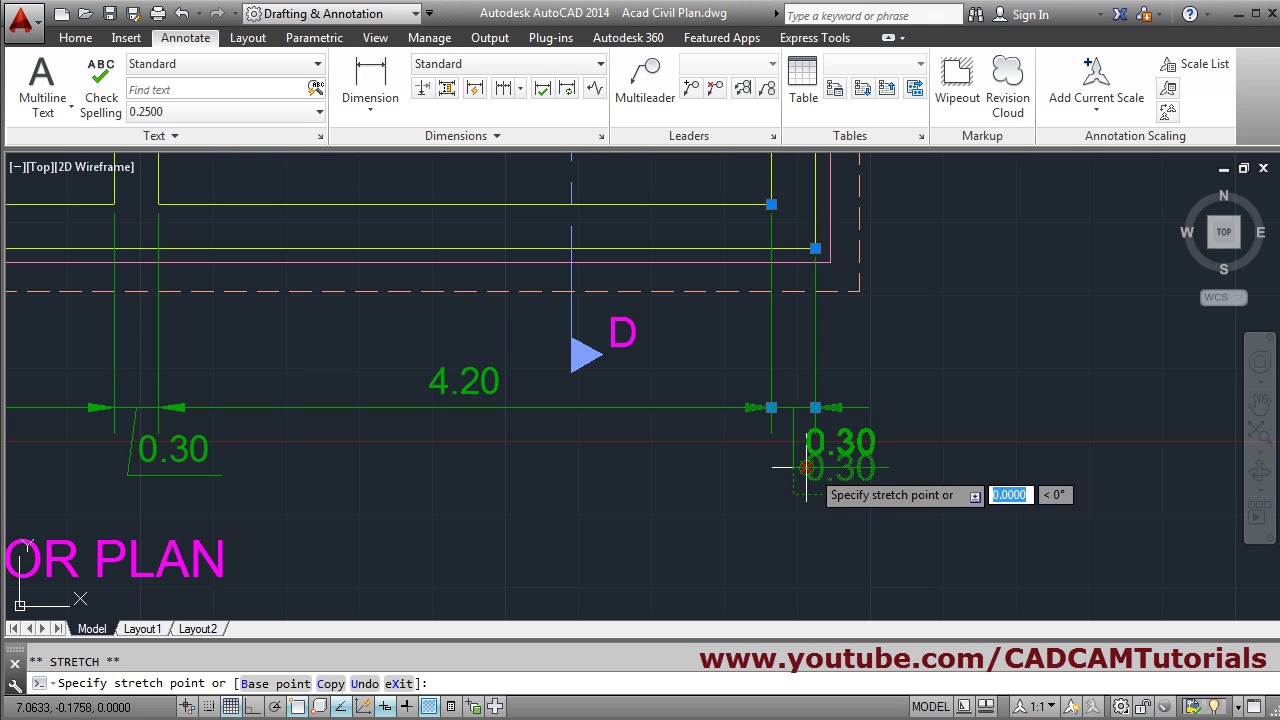
{"action": "left_click", "coordinate": [868, 407]}
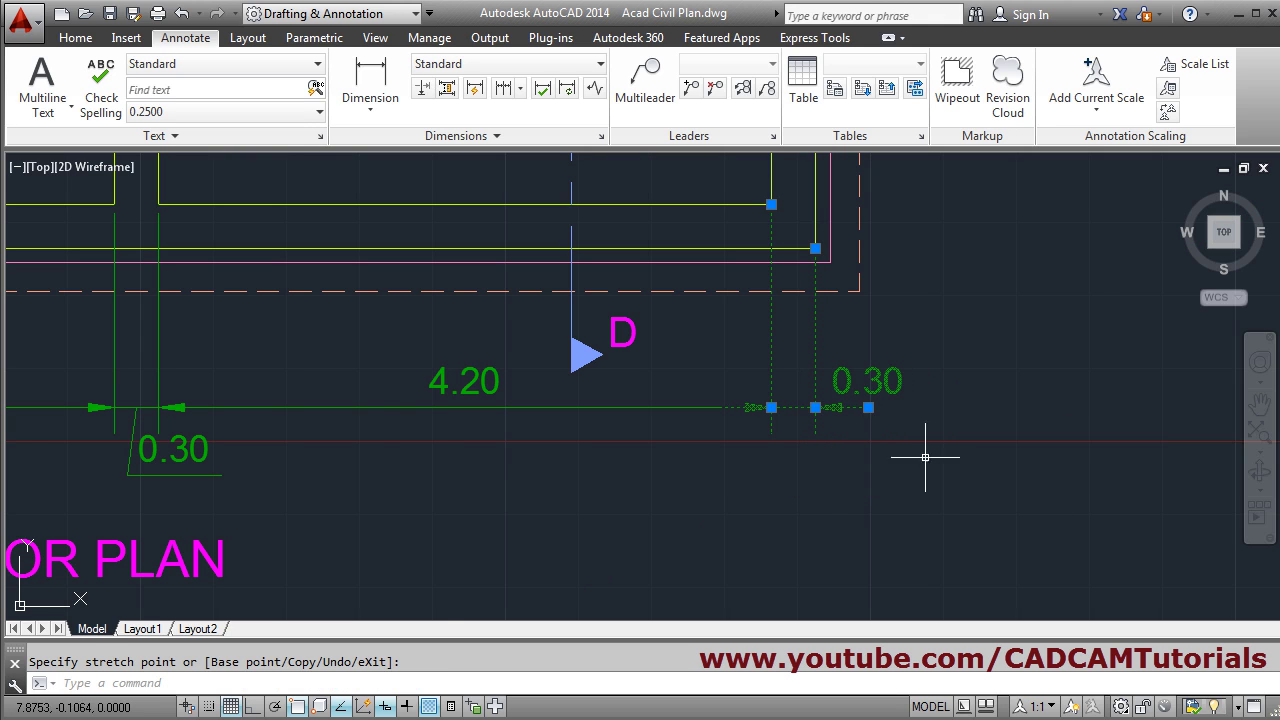
{"action": "key", "text": "Escape"}
Step: Place the partition wall dimension's text above its dimension line and realign that line with the rest of the chain
{"action": "scroll", "coordinate": [975, 445], "scroll_direction": "down", "scroll_amount": 4}
{"action": "scroll", "coordinate": [709, 537], "scroll_direction": "up", "scroll_amount": 2}
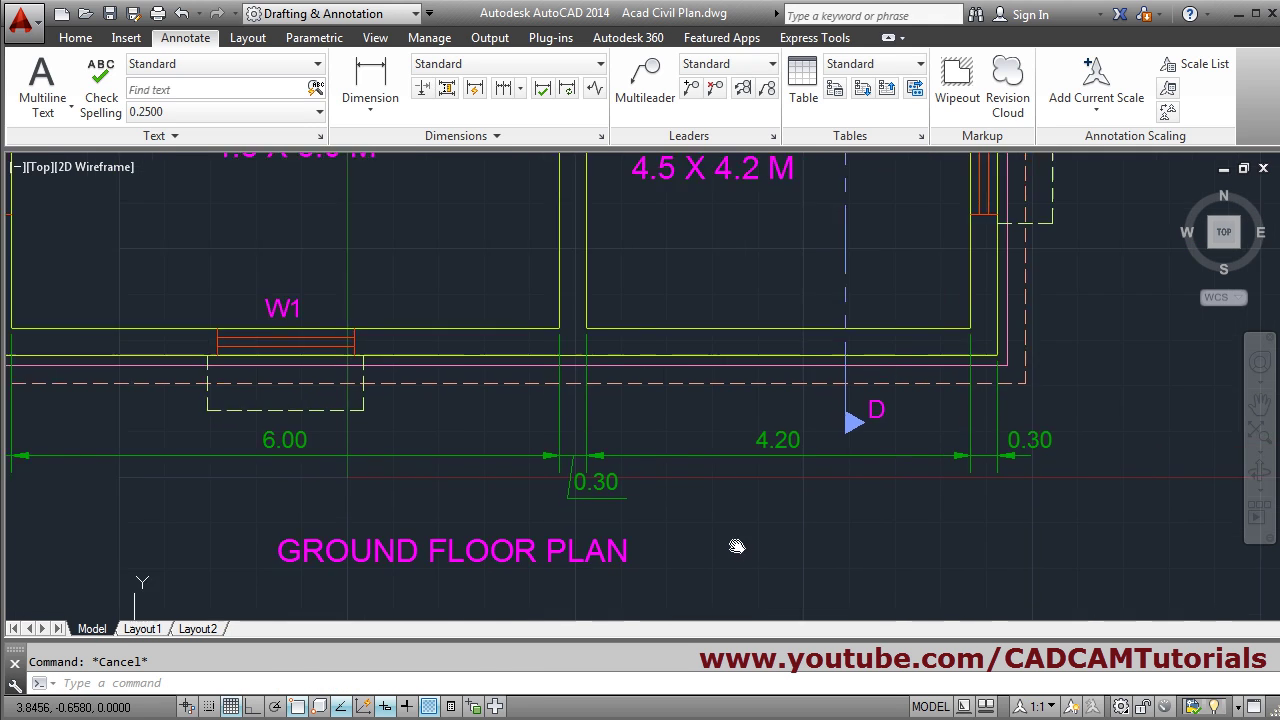
{"action": "scroll", "coordinate": [621, 519], "scroll_direction": "up", "scroll_amount": 2}
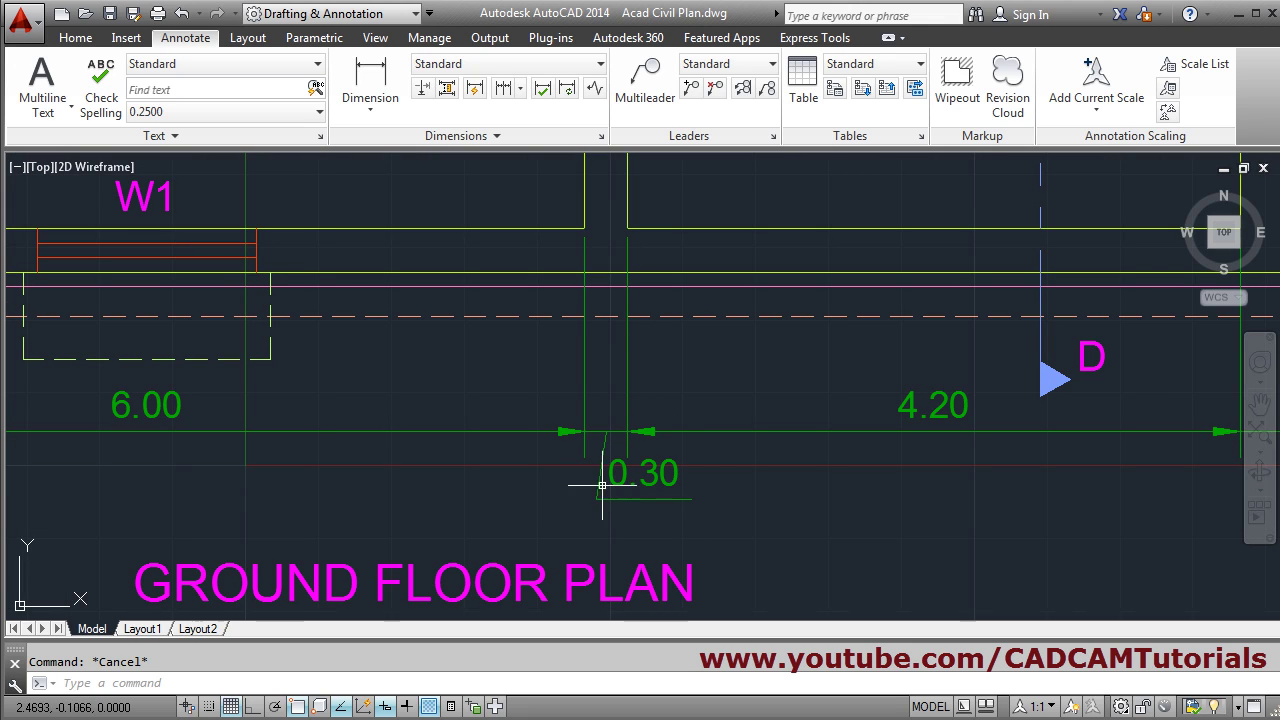
{"action": "key", "text": "ctrl+z"}
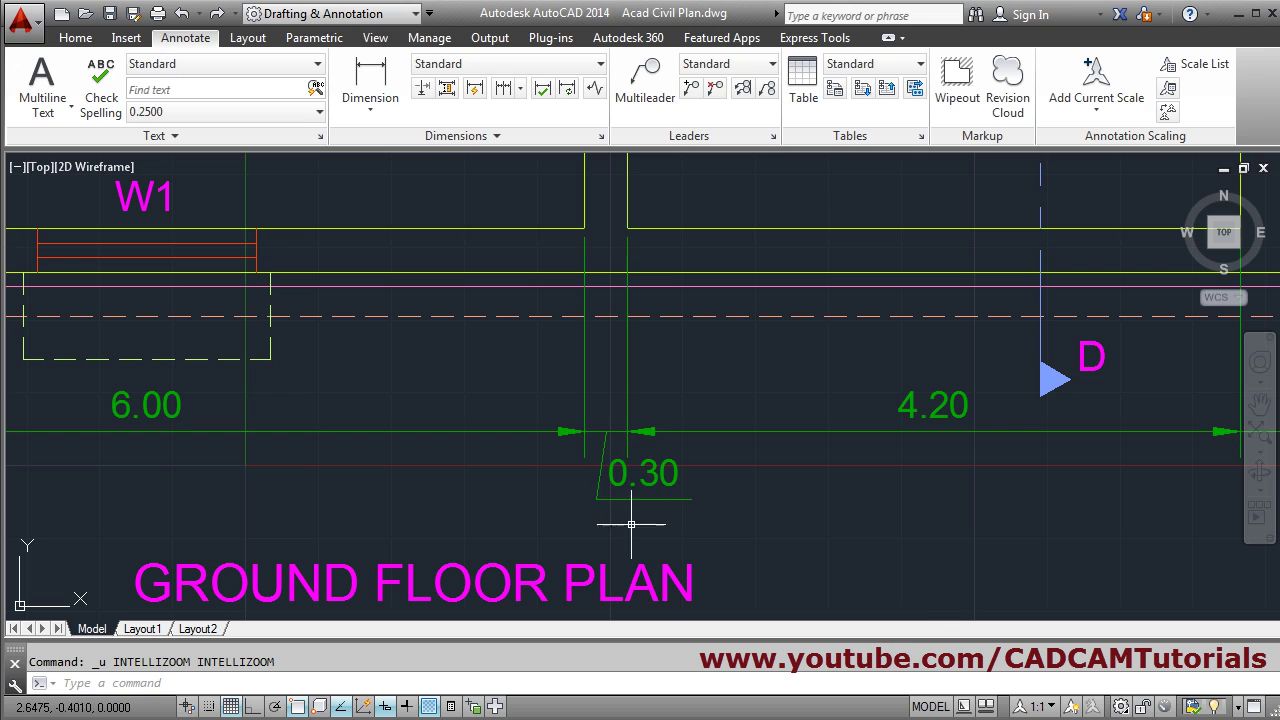
{"action": "left_click", "coordinate": [649, 484]}
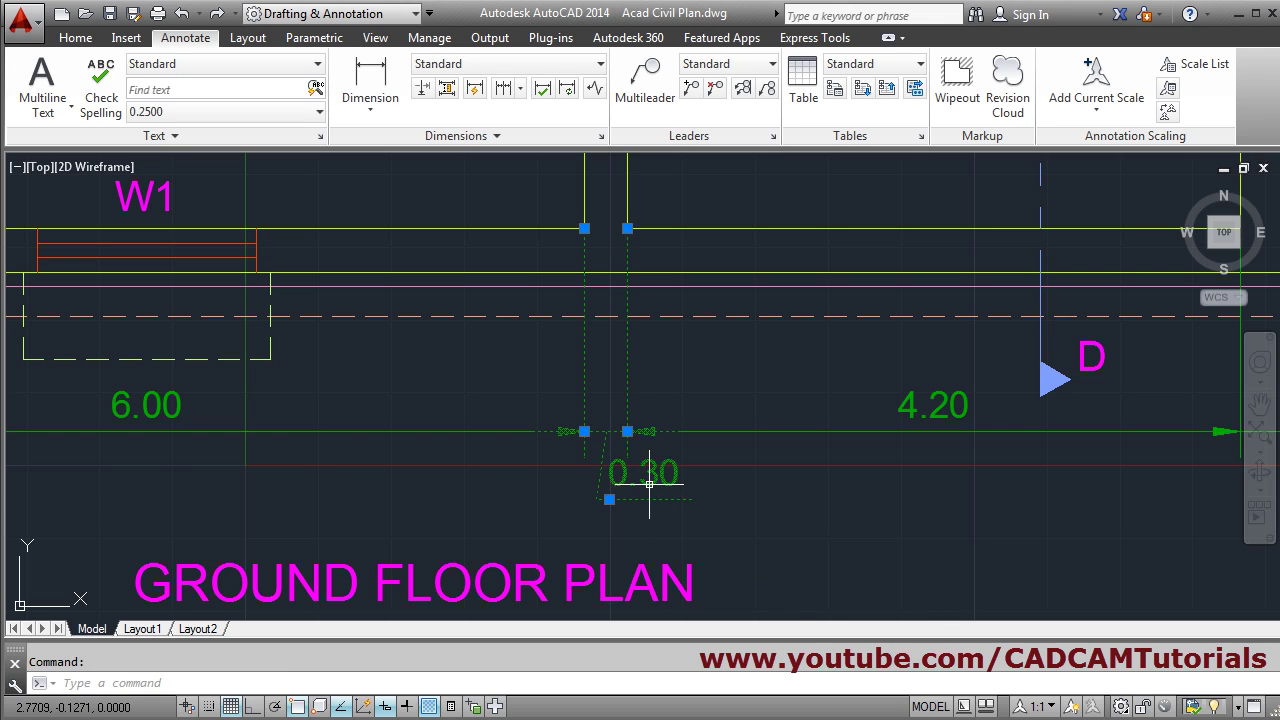
{"action": "mouse_move", "coordinate": [609, 499]}
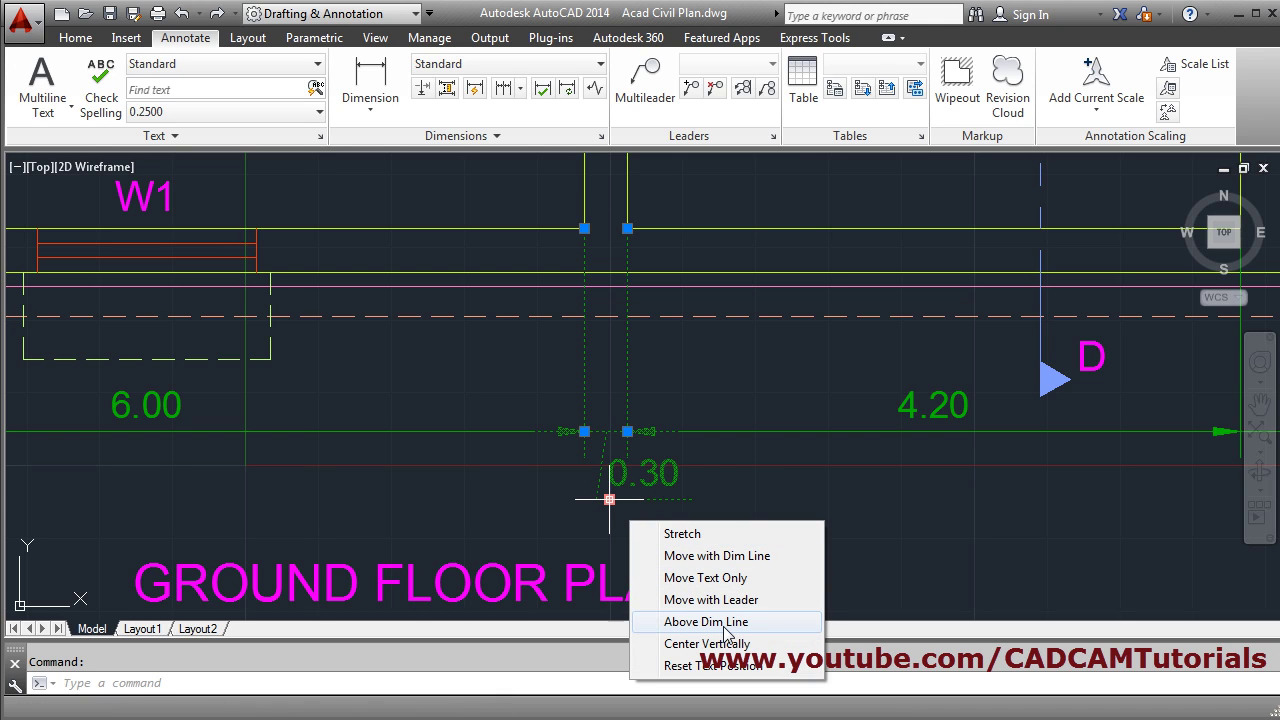
{"action": "left_click", "coordinate": [728, 622]}
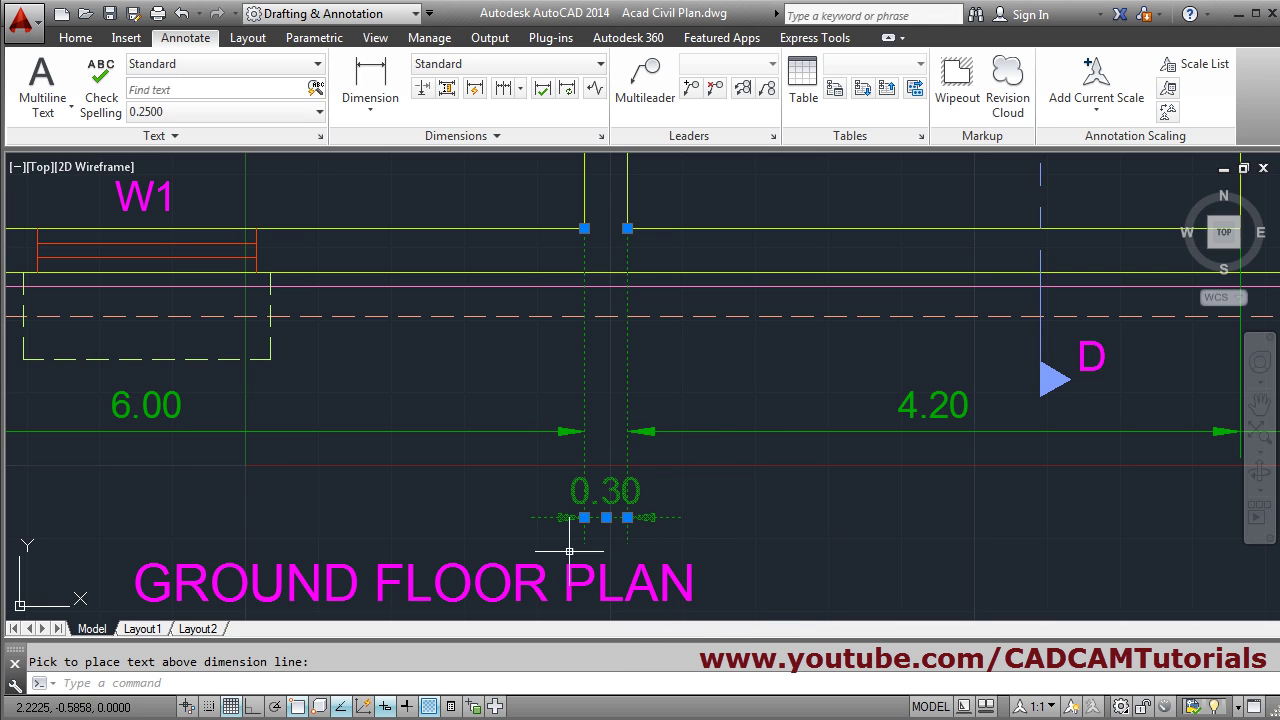
{"action": "left_click", "coordinate": [584, 520]}
{"action": "left_click", "coordinate": [584, 517]}
{"action": "left_click", "coordinate": [586, 434]}
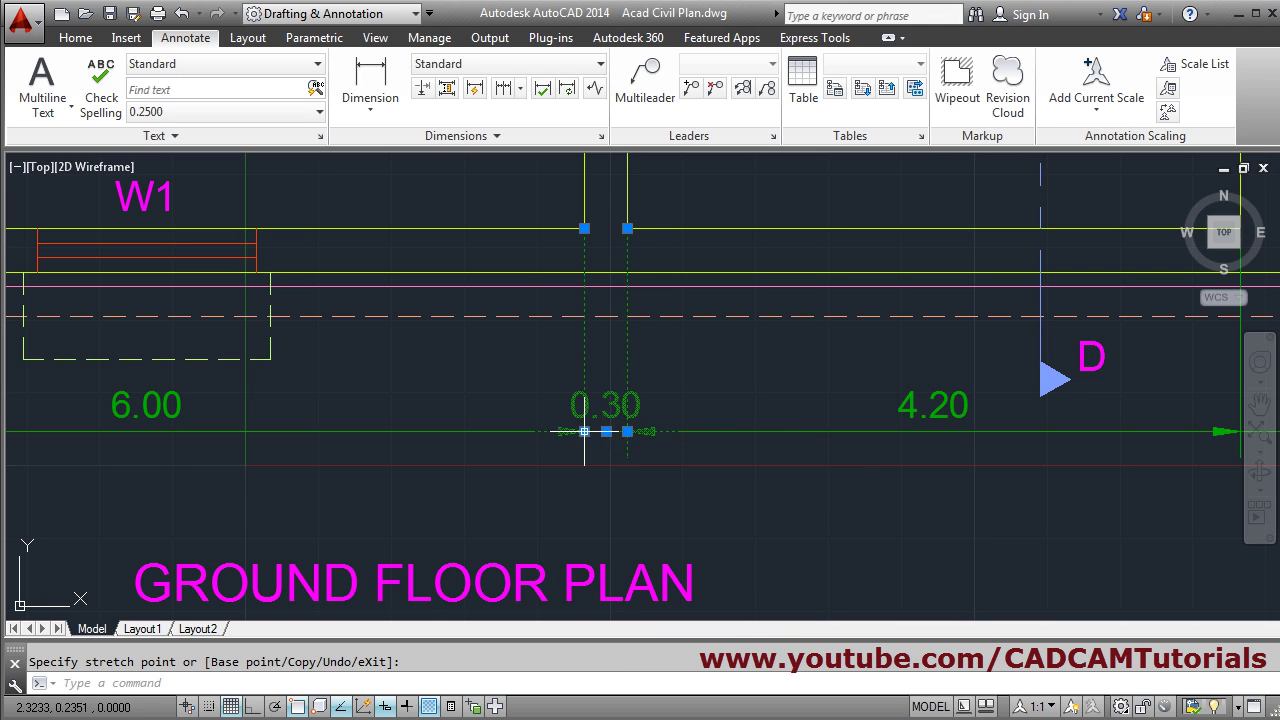
Step: Move only the partition wall dimension's text to just below its dimension line, centred between the extension lines
{"action": "scroll", "coordinate": [630, 440], "scroll_direction": "up", "scroll_amount": 4}
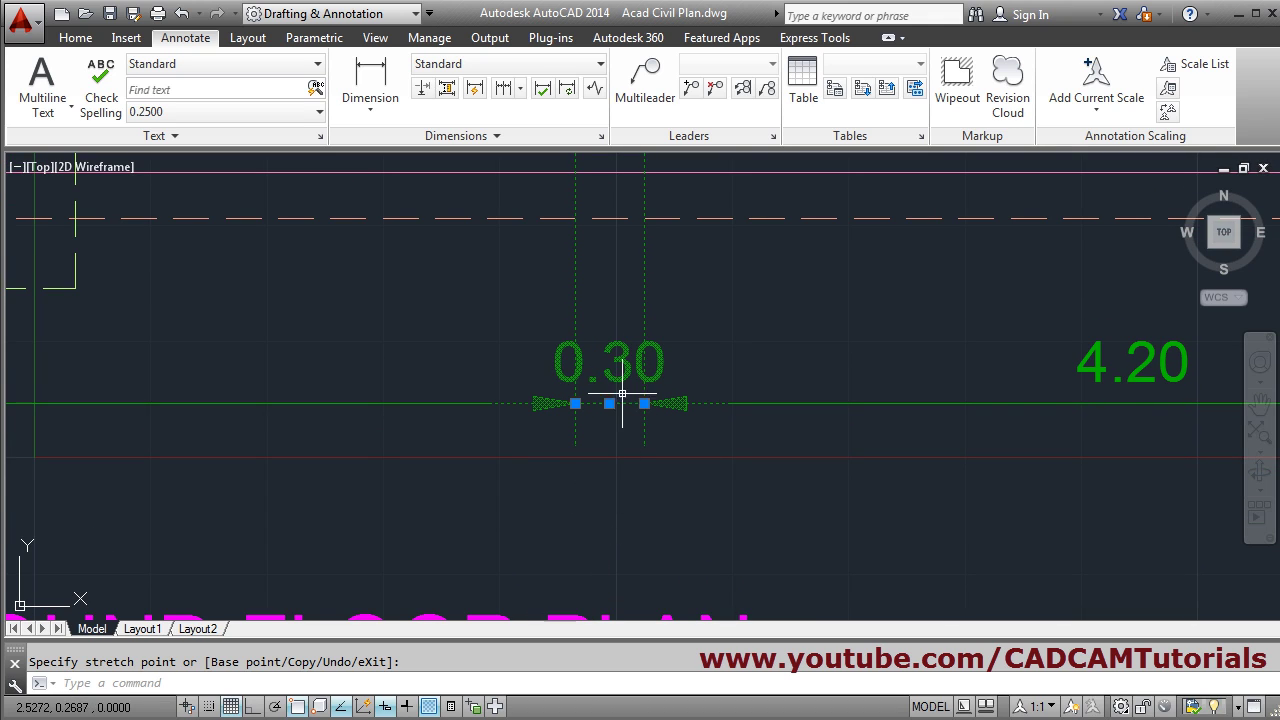
{"action": "mouse_move", "coordinate": [609, 403]}
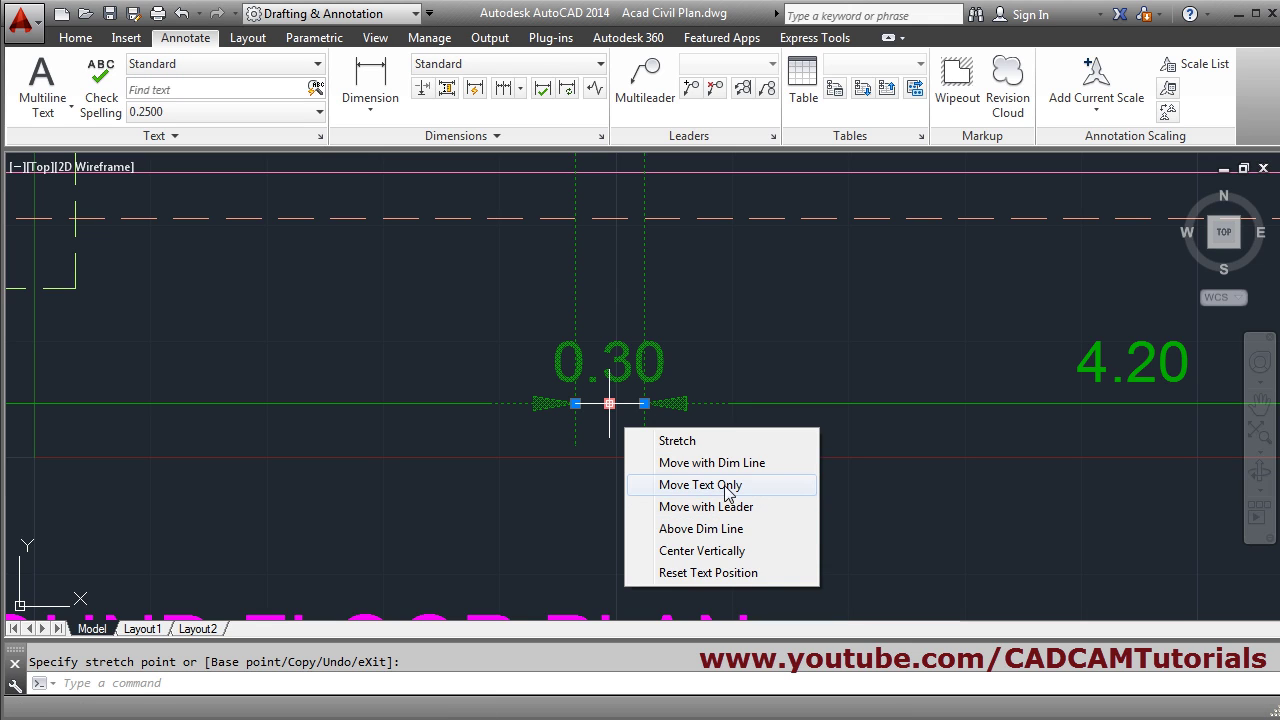
{"action": "left_click", "coordinate": [705, 487]}
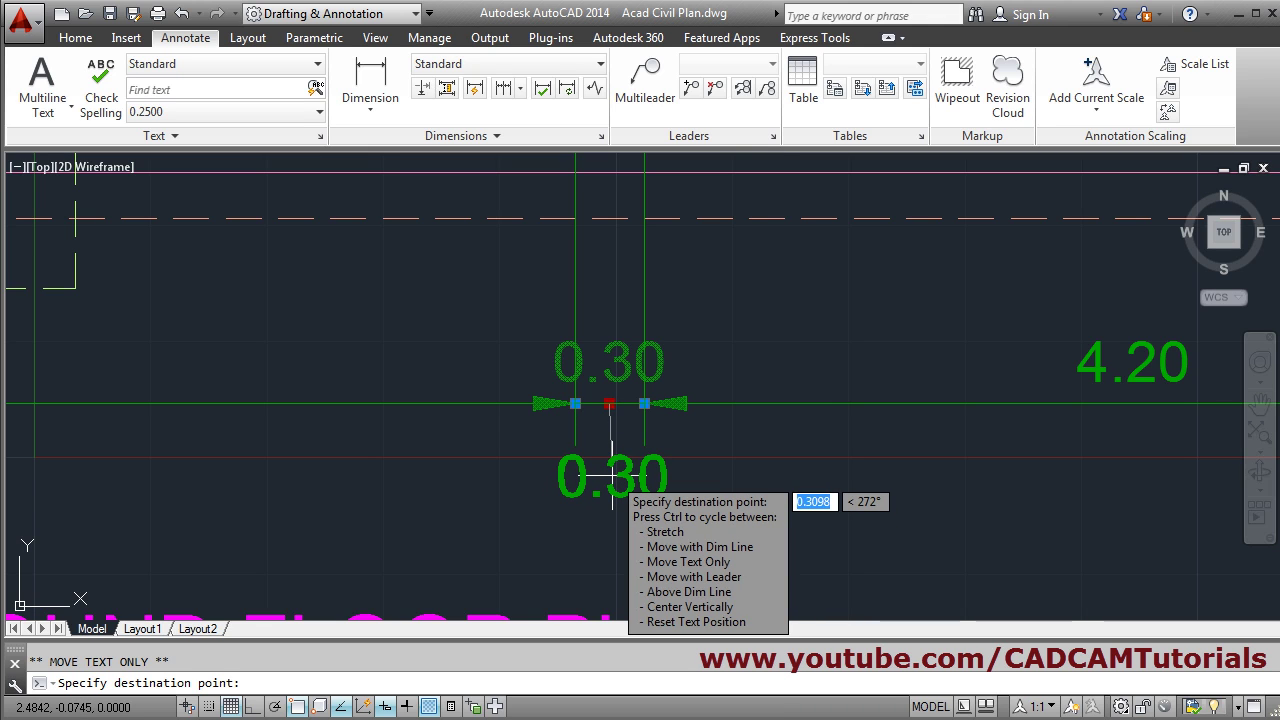
{"action": "left_click", "coordinate": [612, 478]}
{"action": "mouse_move", "coordinate": [612, 475]}
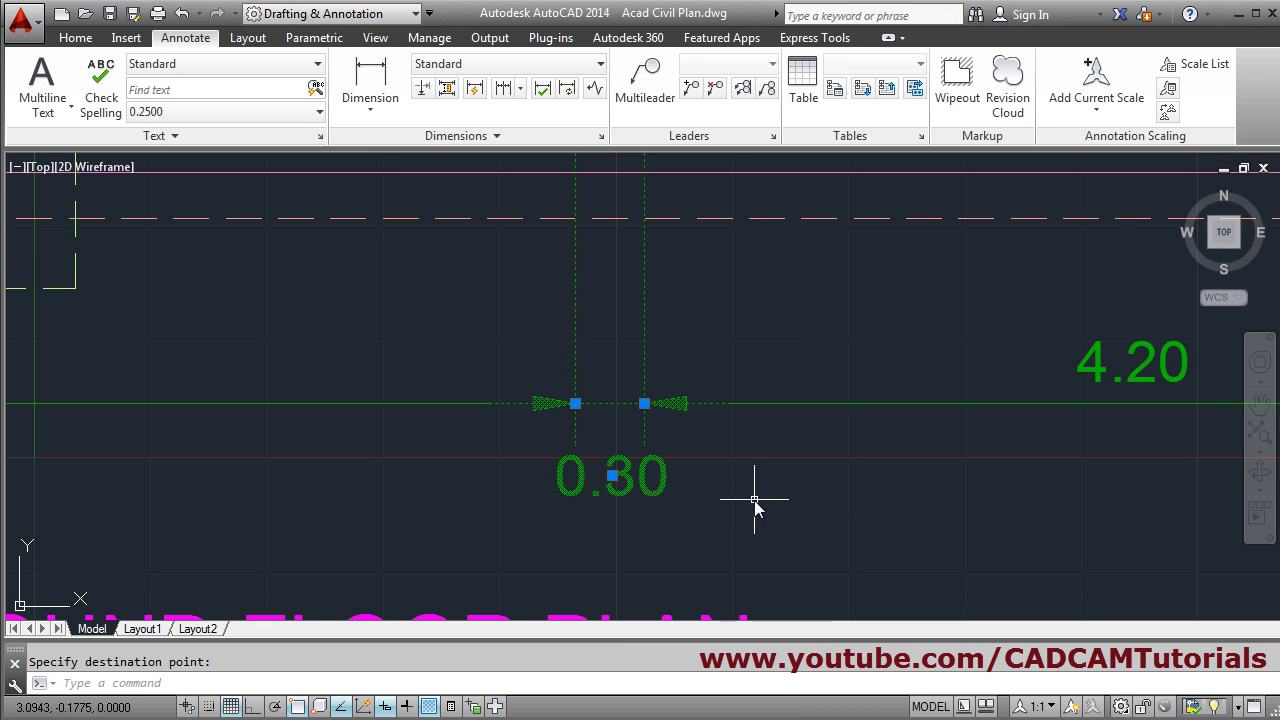
{"action": "key", "text": "Escape"}
Step: Following the reference plan, add an overall horizontal linear dimension between the outer wall corners, placed below the dimension chain
{"action": "scroll", "coordinate": [663, 417], "scroll_direction": "down", "scroll_amount": 3}
{"action": "mouse_move", "coordinate": [665, 426]}
{"action": "middle_mouse_down"}
{"action": "mouse_move", "coordinate": [694, 497]}
{"action": "mouse_move", "coordinate": [813, 567]}
{"action": "middle_mouse_up"}
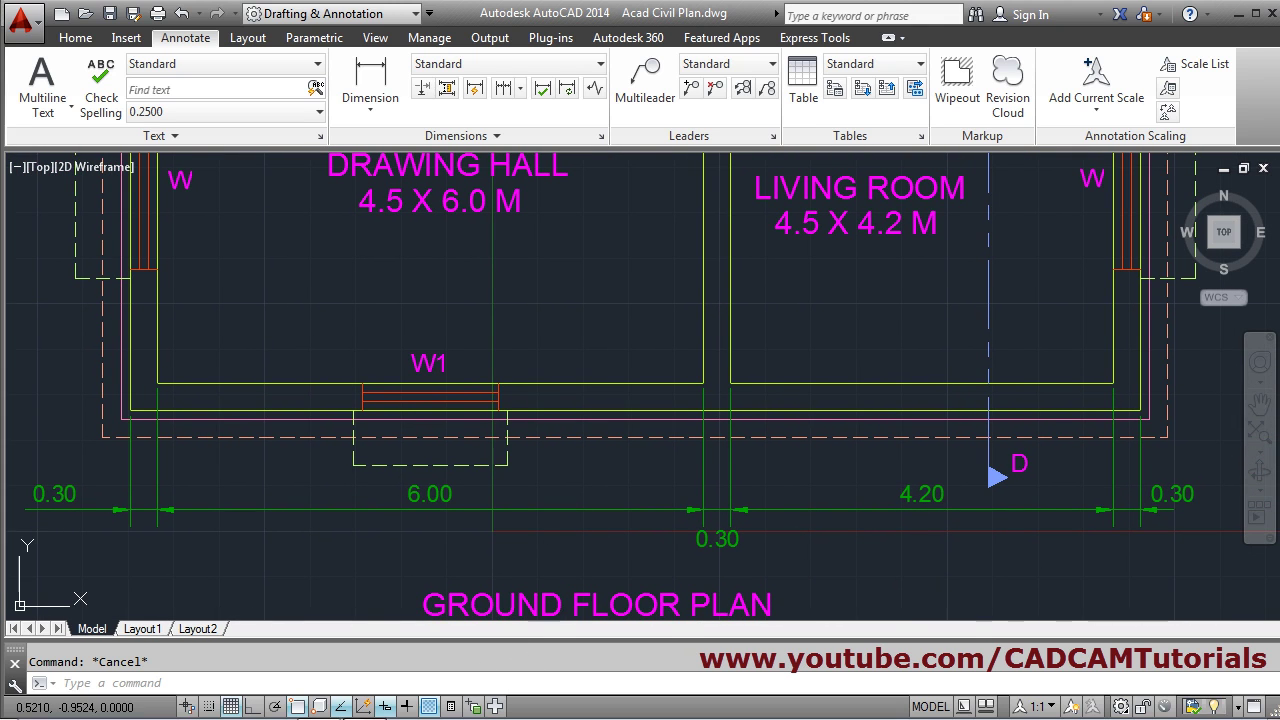
{"action": "key", "text": "alt+Tab"}
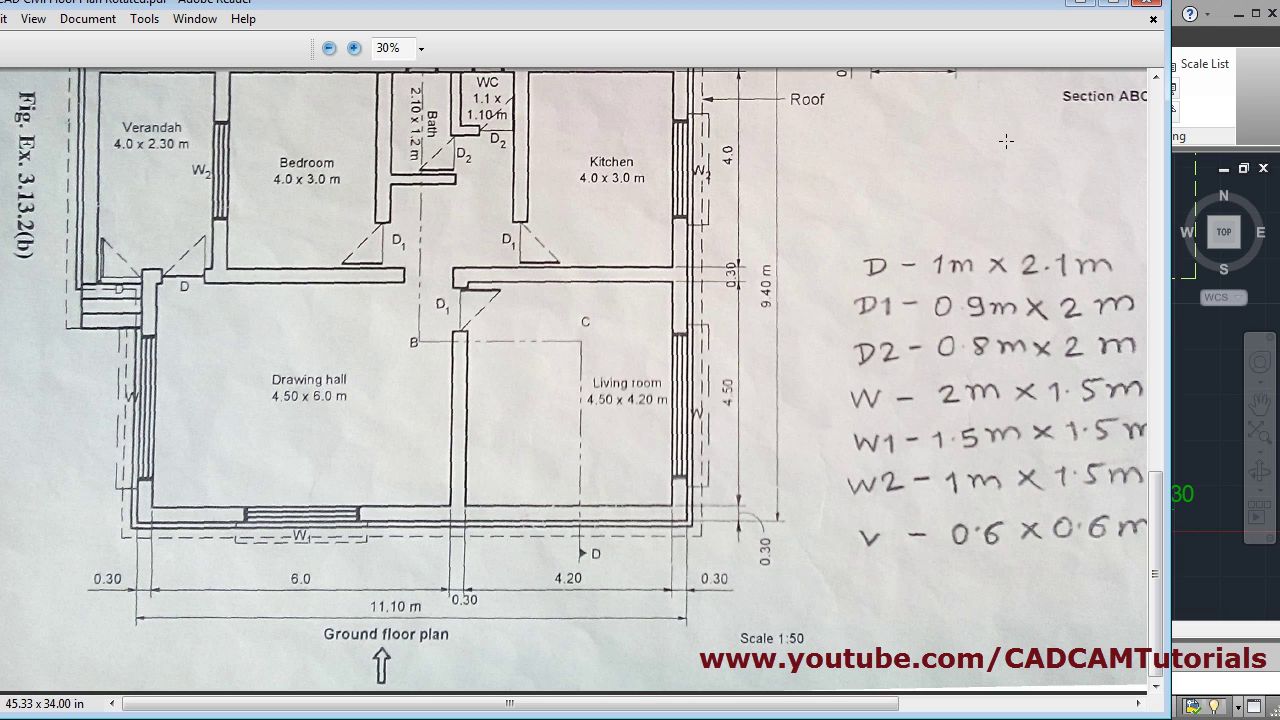
{"action": "left_click", "coordinate": [1094, 10]}
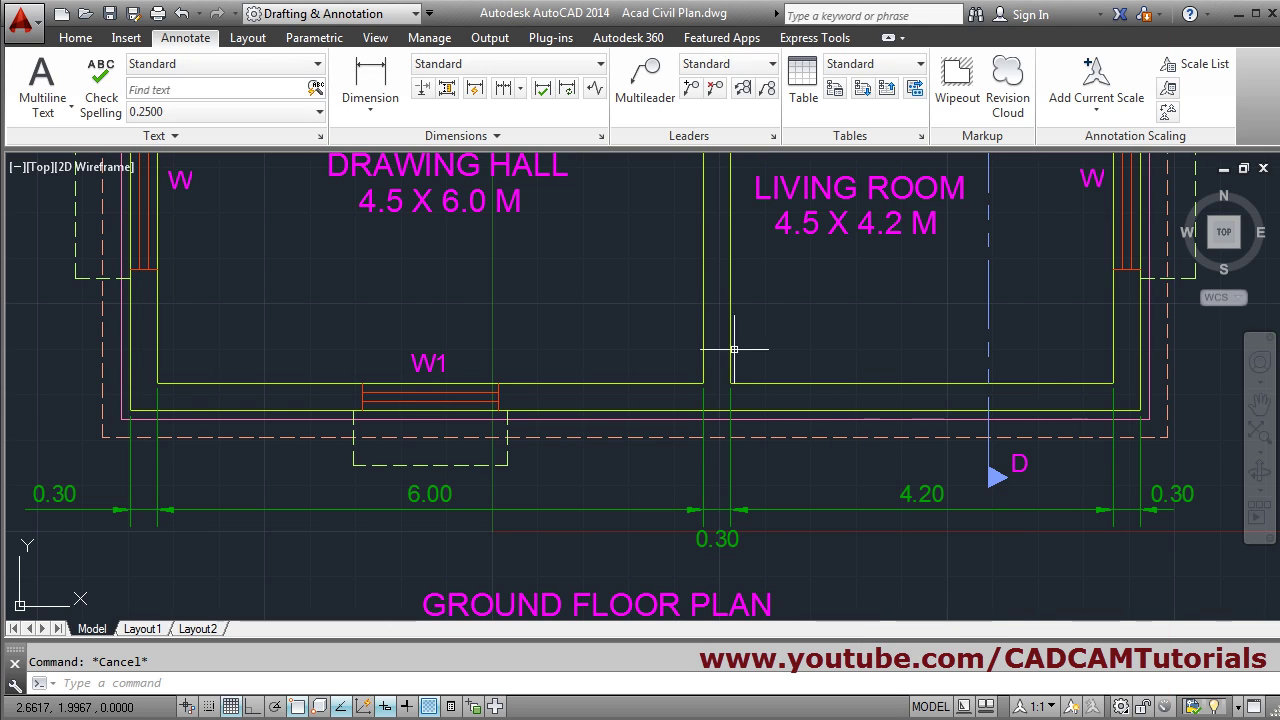
{"action": "left_click", "coordinate": [371, 114]}
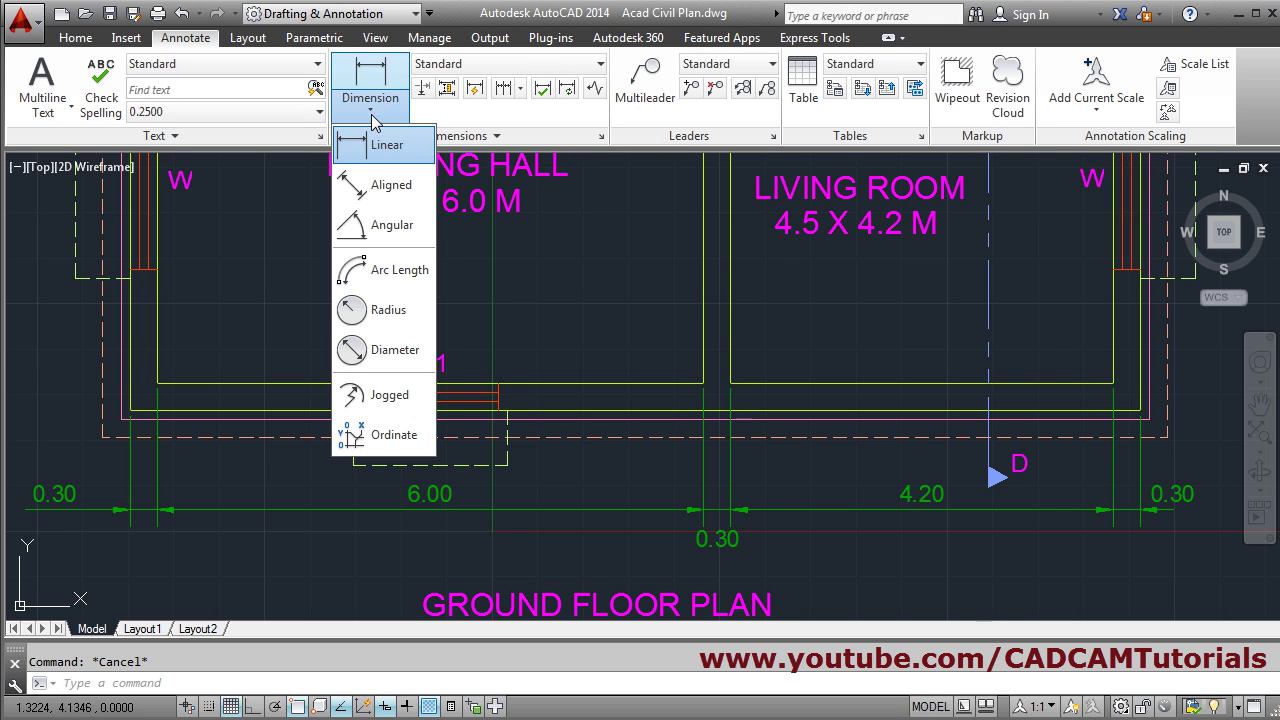
{"action": "left_click", "coordinate": [382, 138]}
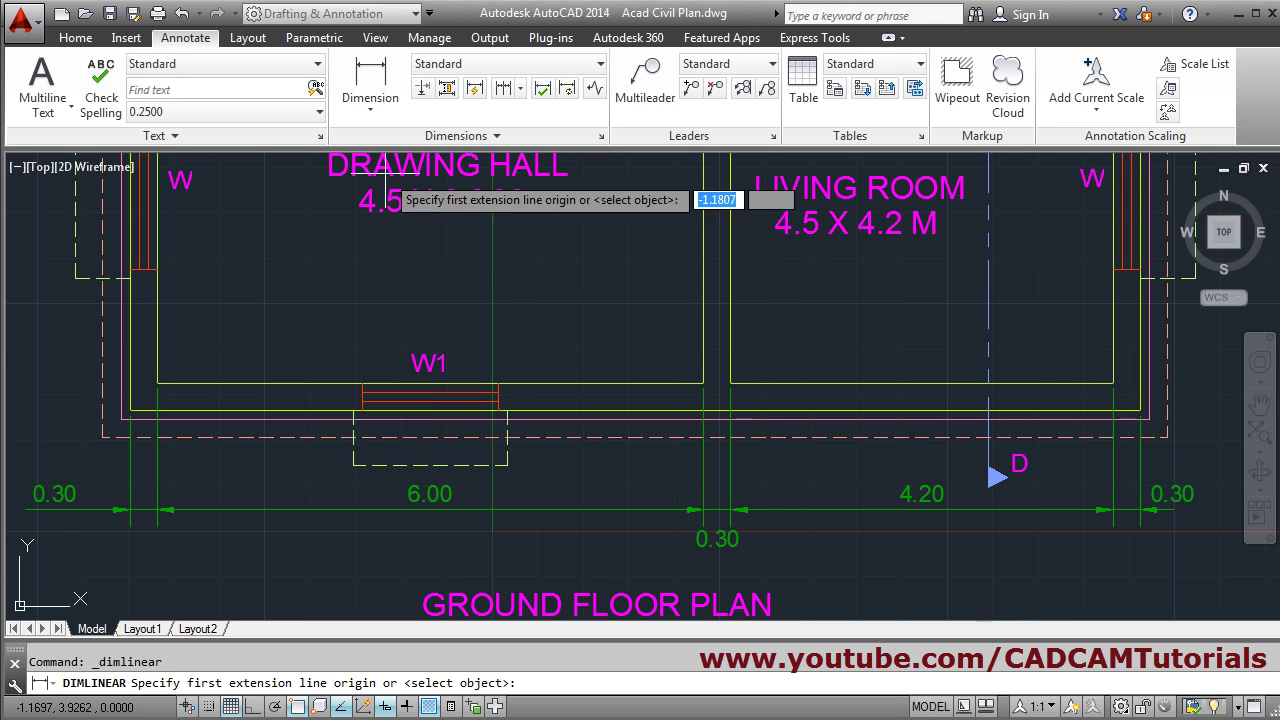
{"action": "left_click", "coordinate": [130, 410]}
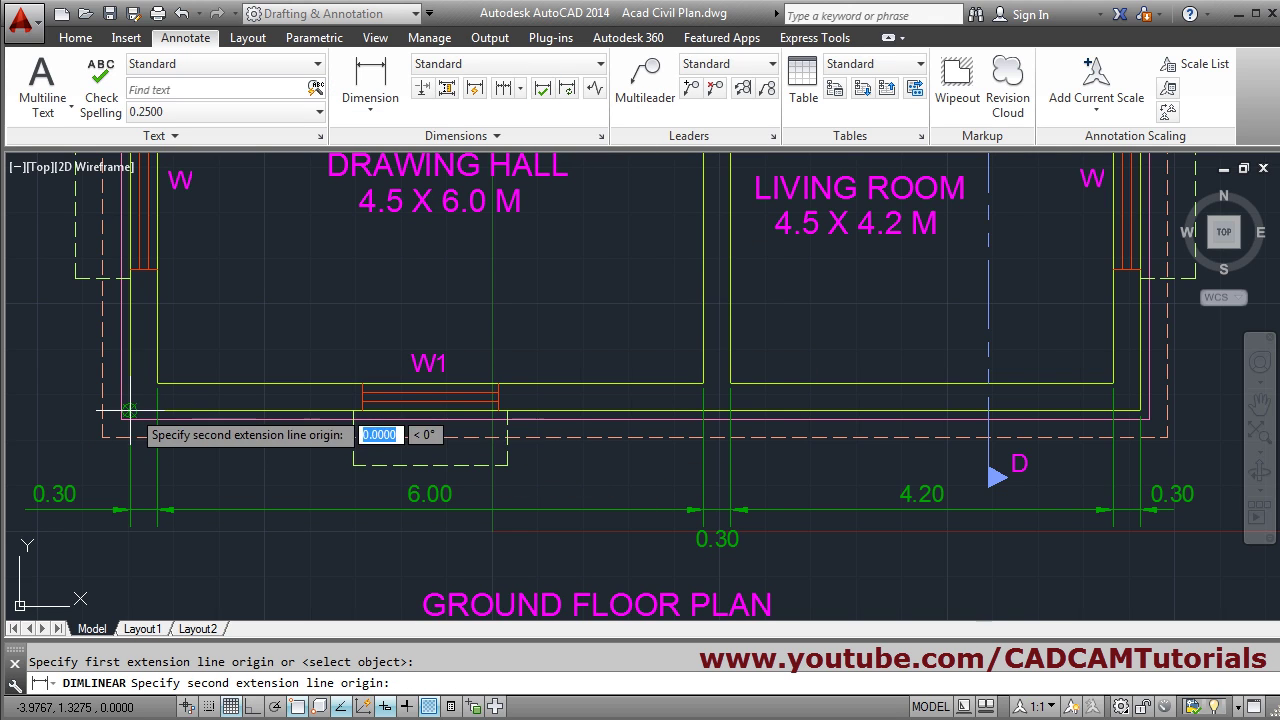
{"action": "left_click", "coordinate": [1140, 410]}
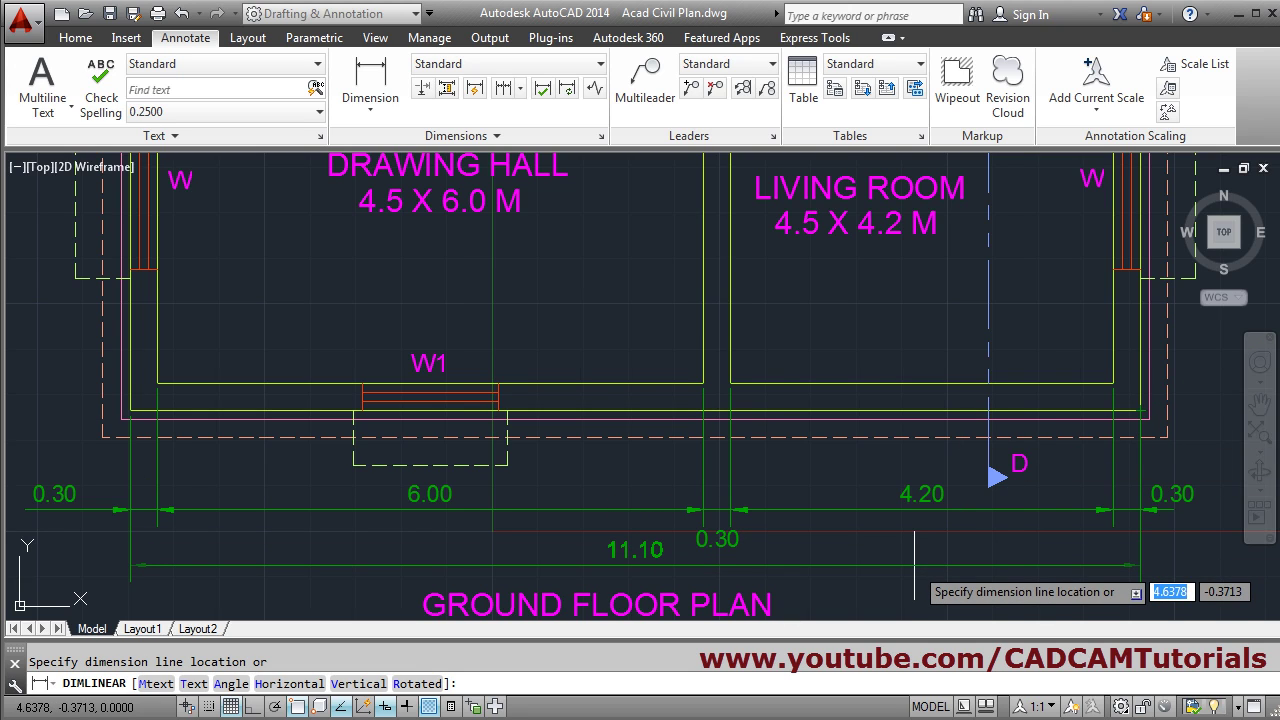
{"action": "left_click", "coordinate": [914, 565]}
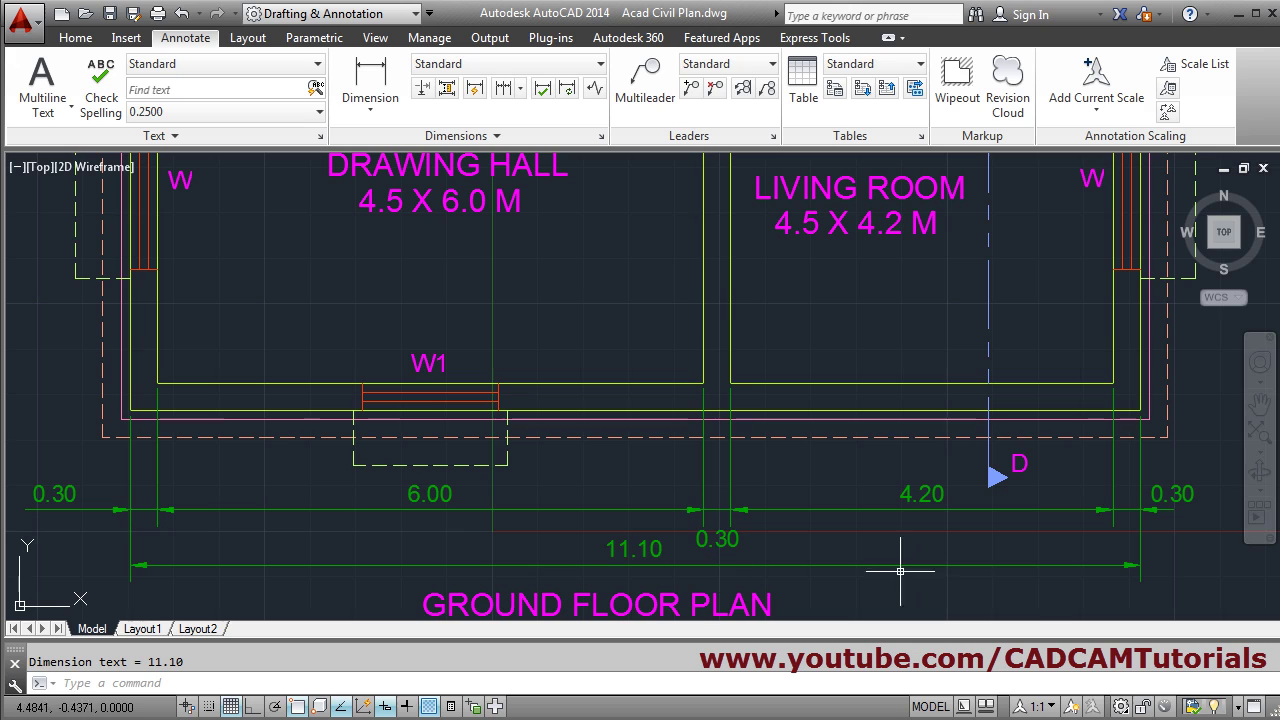
Step: Append the unit M after the measured value in the overall width dimension's text
{"action": "double_click", "coordinate": [655, 552]}
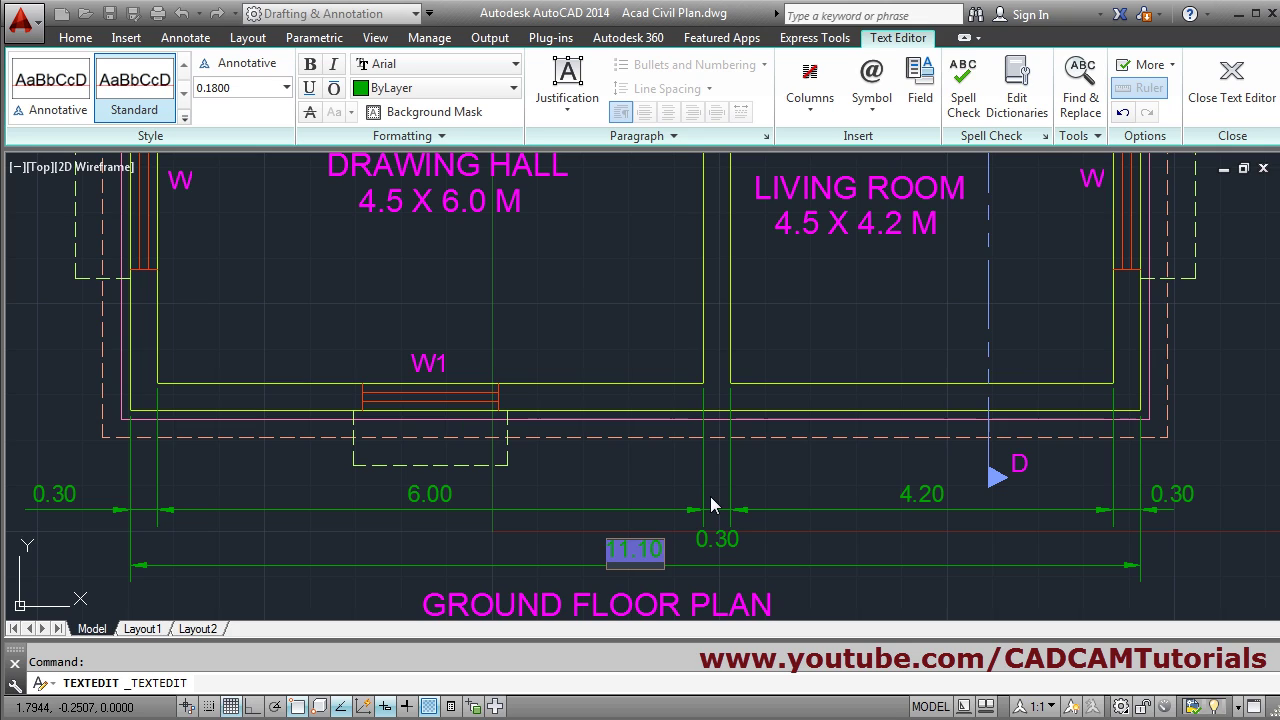
{"action": "type", "text": "M"}
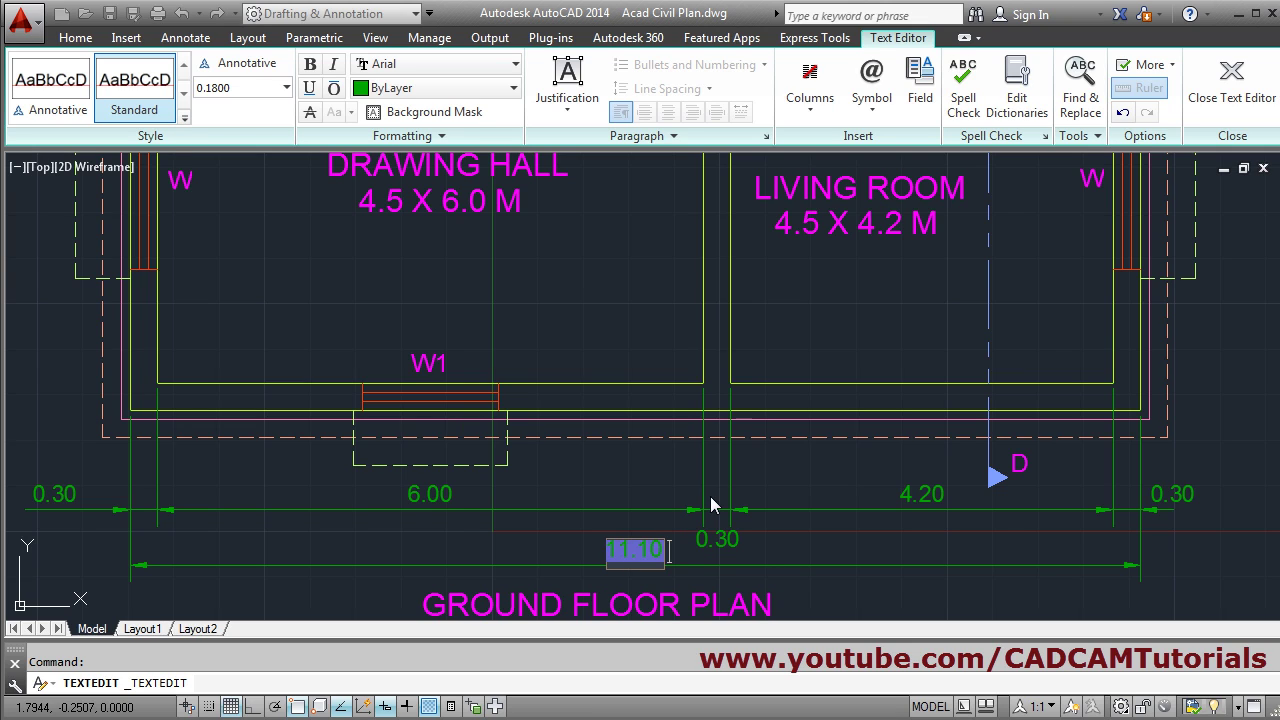
{"action": "left_click", "coordinate": [894, 597]}
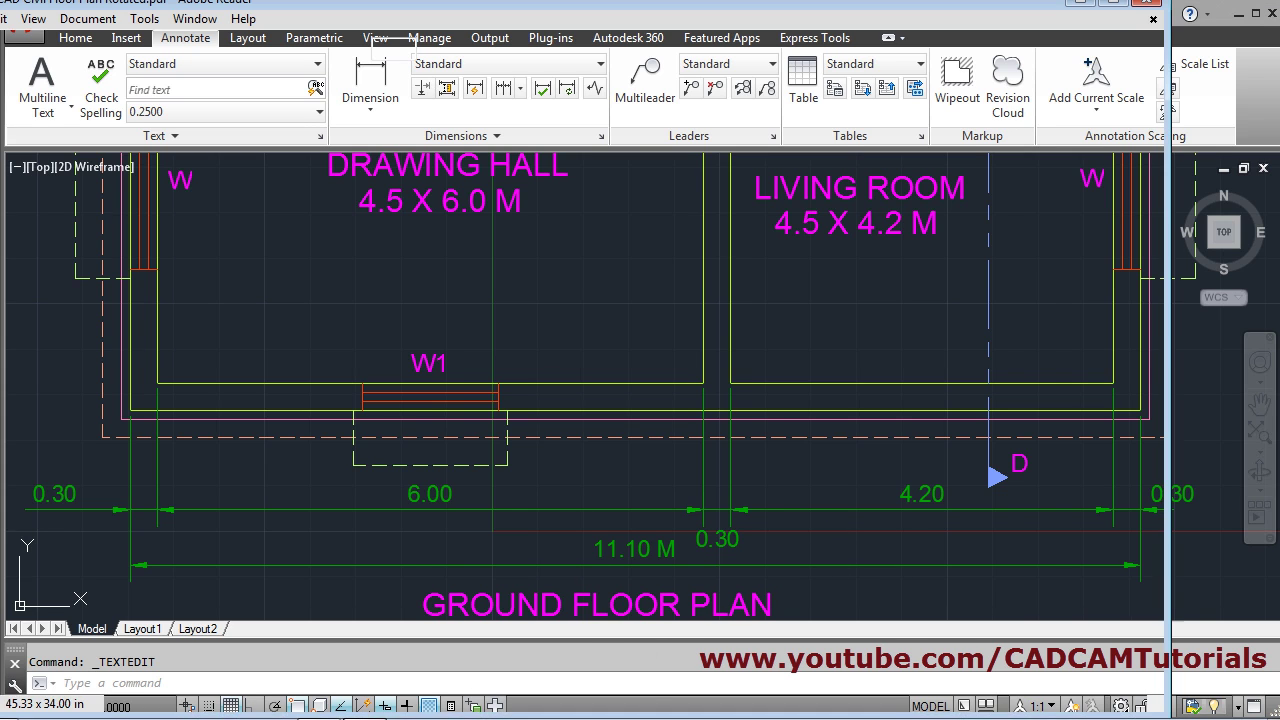
Step: Following the reference plan in Adobe Reader, add a vertical linear dimension across the bottom outer wall's thickness, placed outside the living room's right wall
{"action": "key", "text": "alt+Tab"}
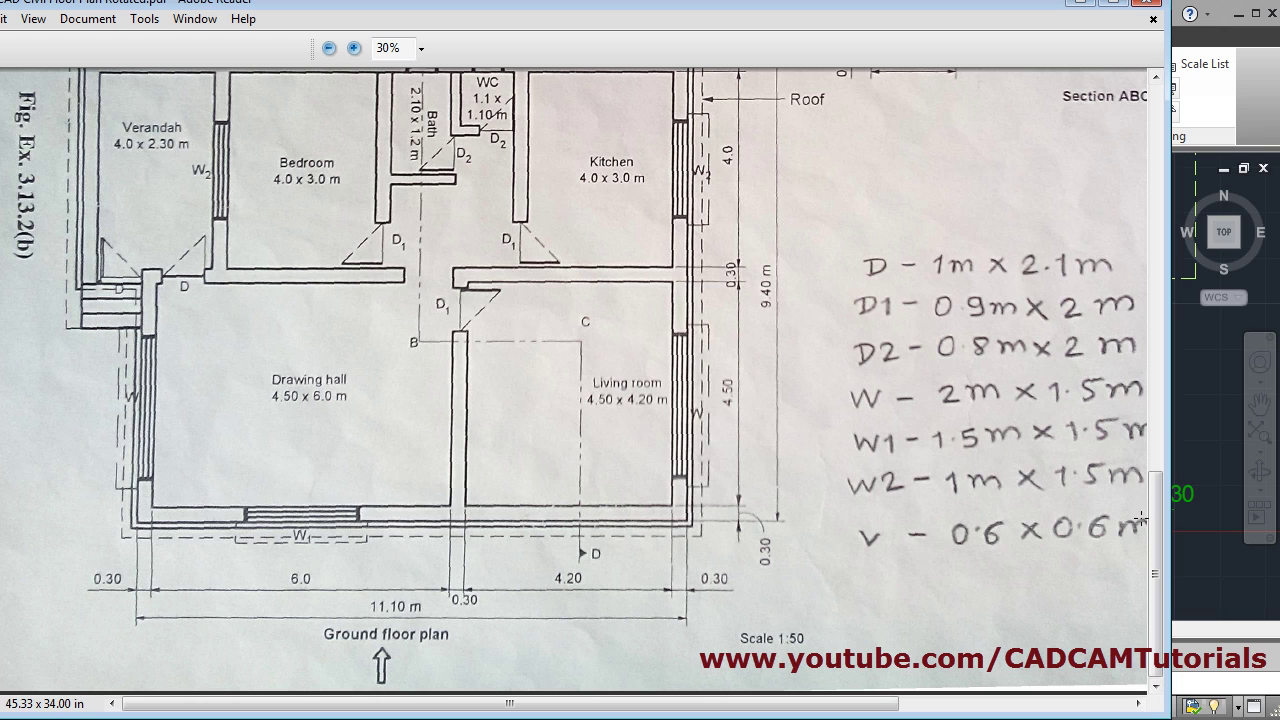
{"action": "left_click_drag", "start_coordinate": [1156, 525], "coordinate": [1175, 430]}
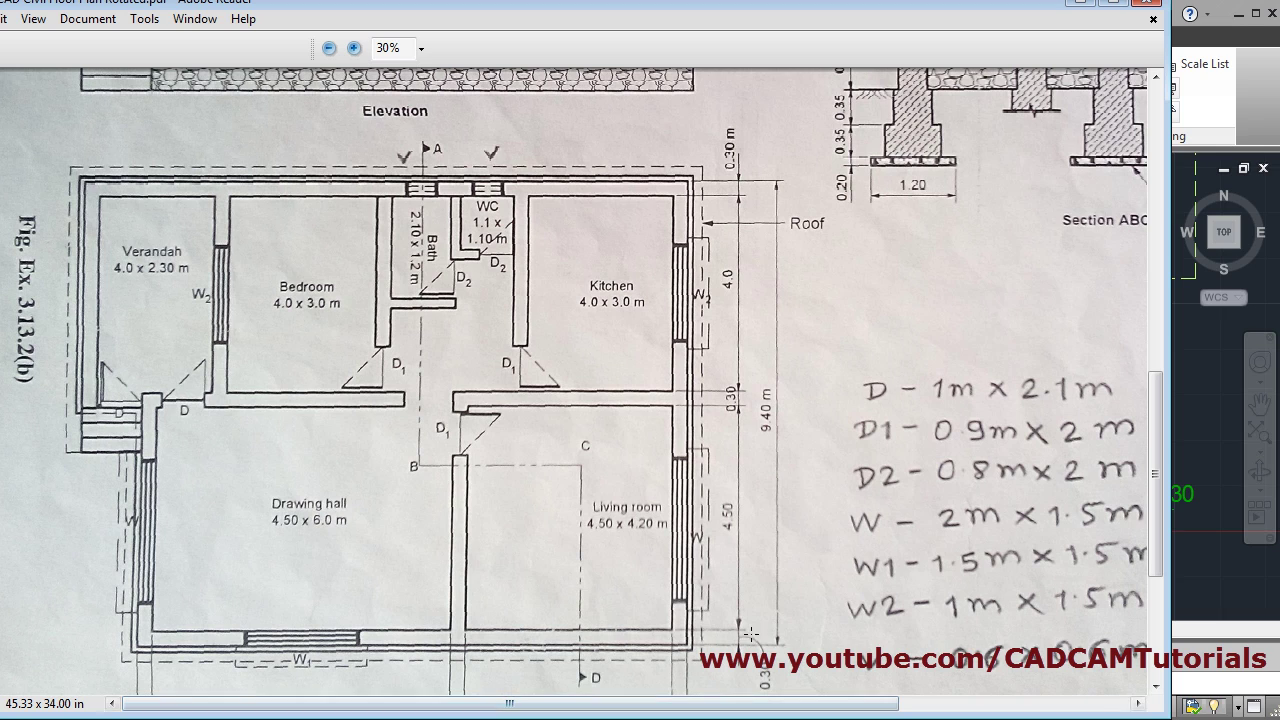
{"action": "left_click", "coordinate": [1080, 3]}
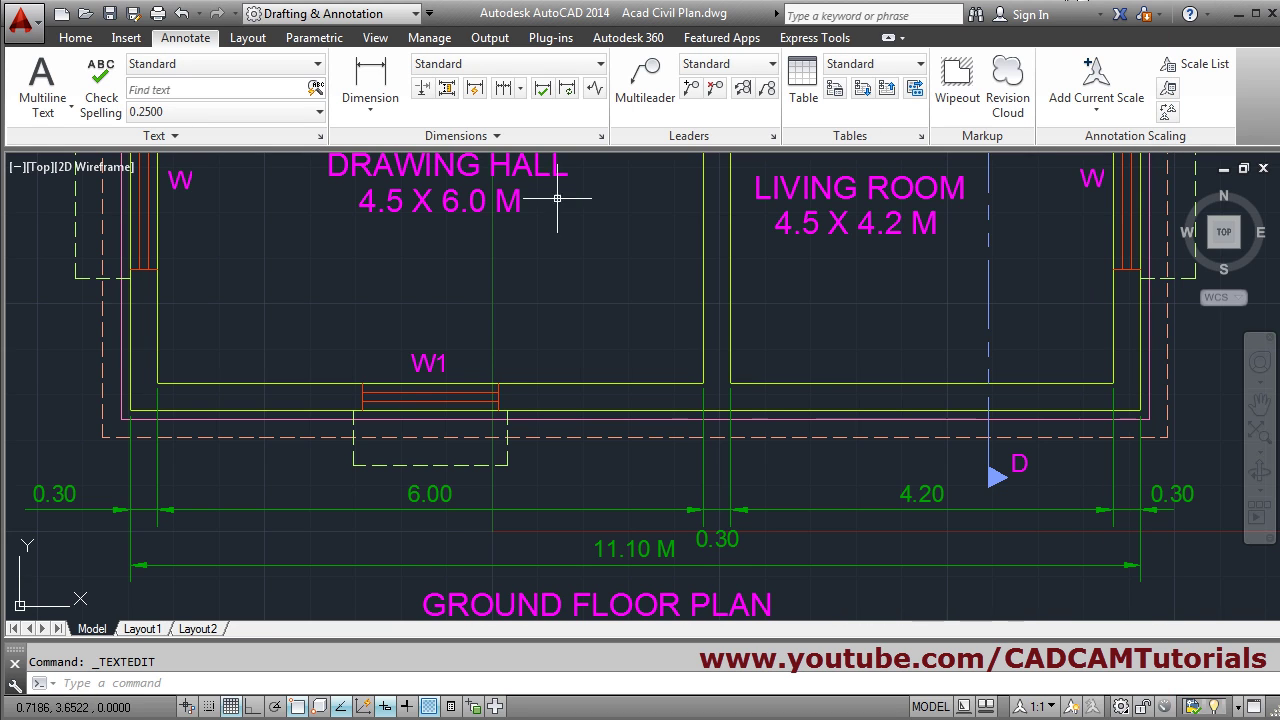
{"action": "left_click", "coordinate": [374, 108]}
{"action": "left_click", "coordinate": [385, 145]}
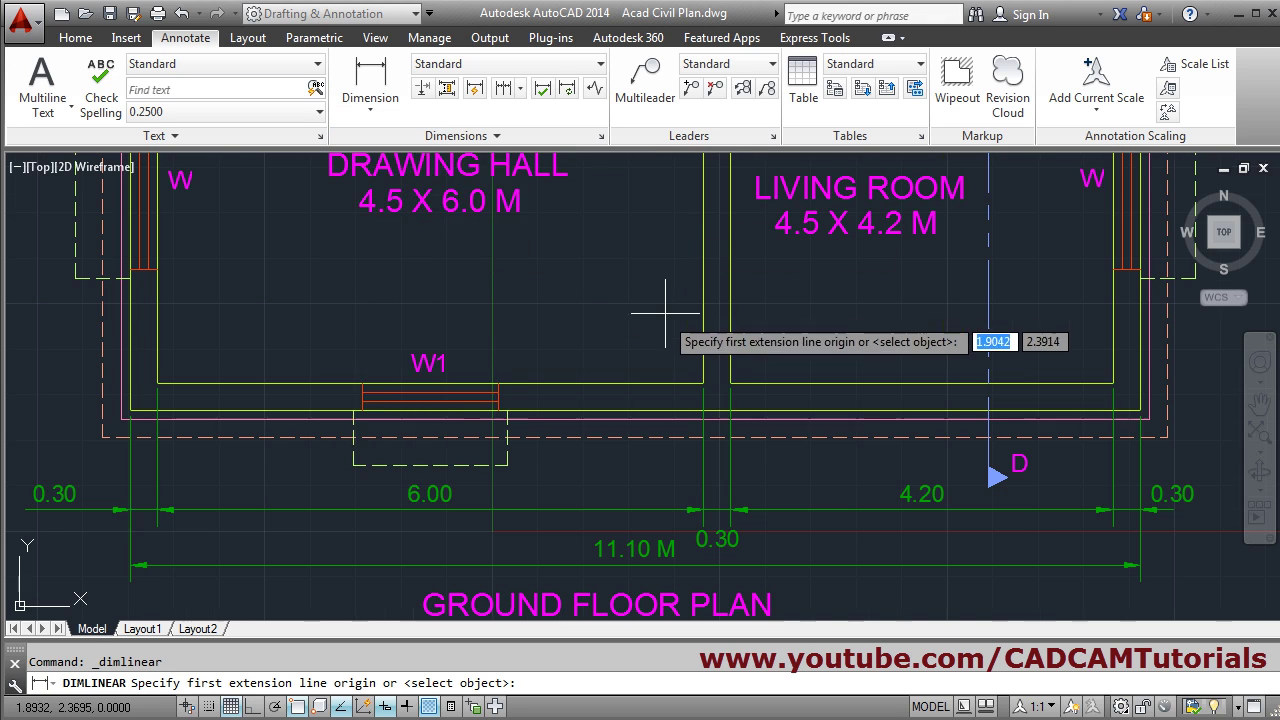
{"action": "scroll", "coordinate": [664, 310], "scroll_direction": "down", "scroll_amount": 4}
{"action": "middle_click_drag", "start_coordinate": [1008, 297], "coordinate": [820, 451]}
{"action": "scroll", "coordinate": [674, 500], "scroll_direction": "up", "scroll_amount": 5}
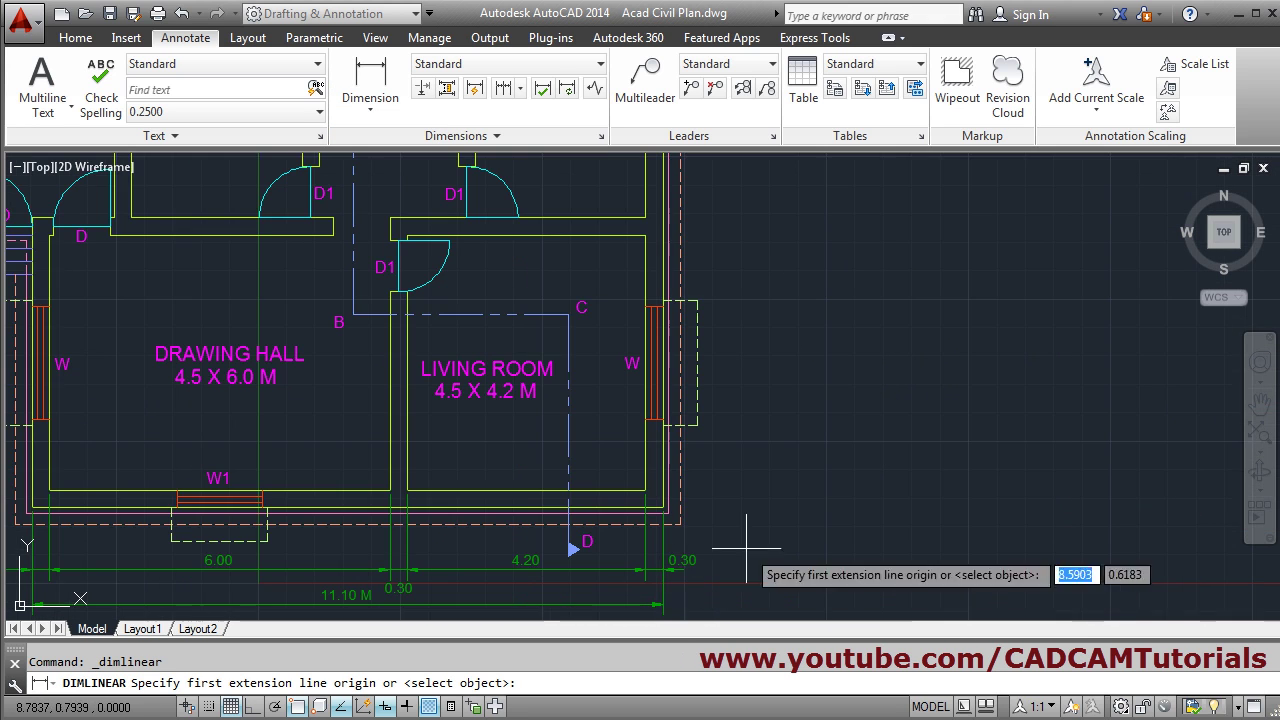
{"action": "left_click", "coordinate": [612, 546]}
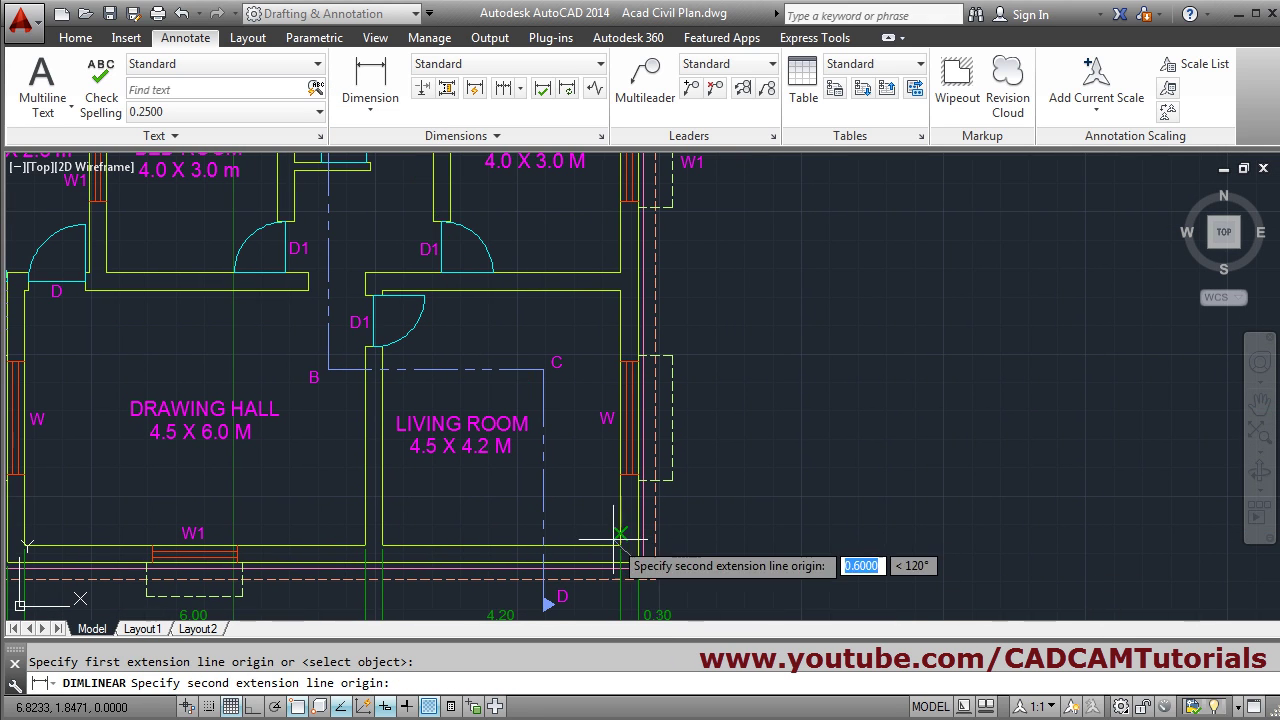
{"action": "left_click", "coordinate": [620, 548]}
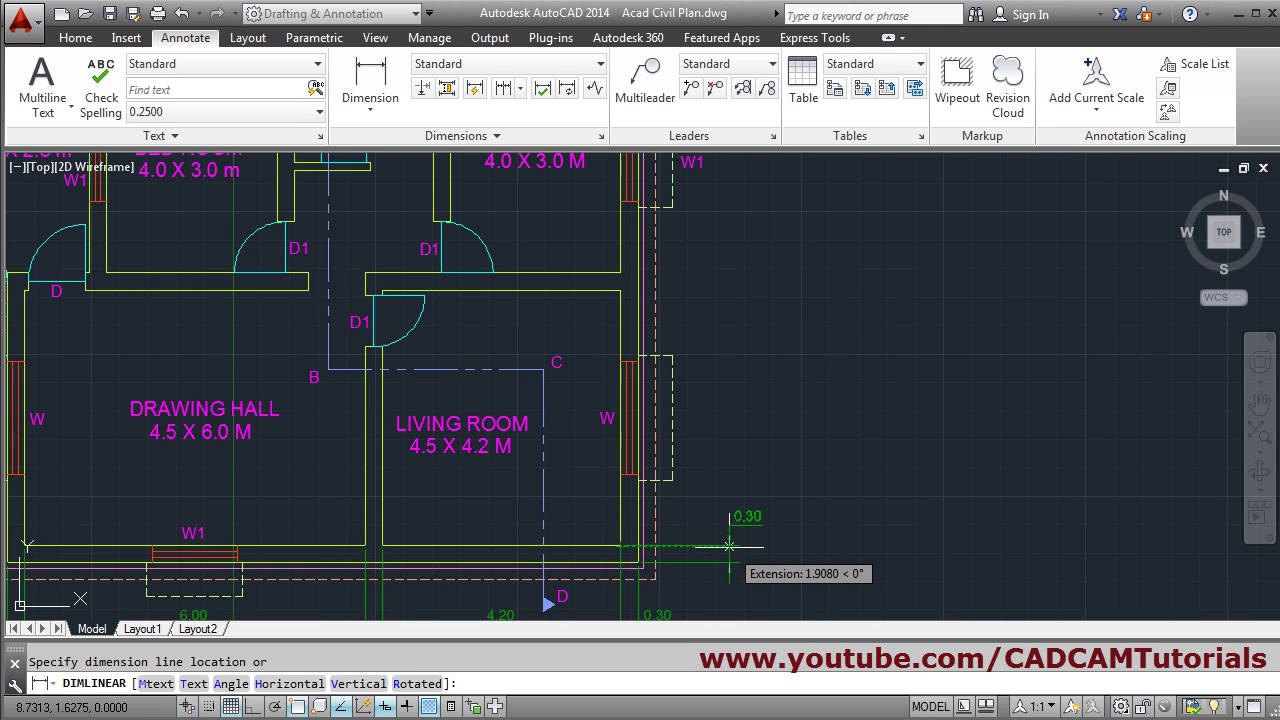
{"action": "scroll", "coordinate": [733, 546], "scroll_direction": "down", "scroll_amount": 3}
{"action": "middle_click_drag", "start_coordinate": [737, 556], "coordinate": [686, 548]}
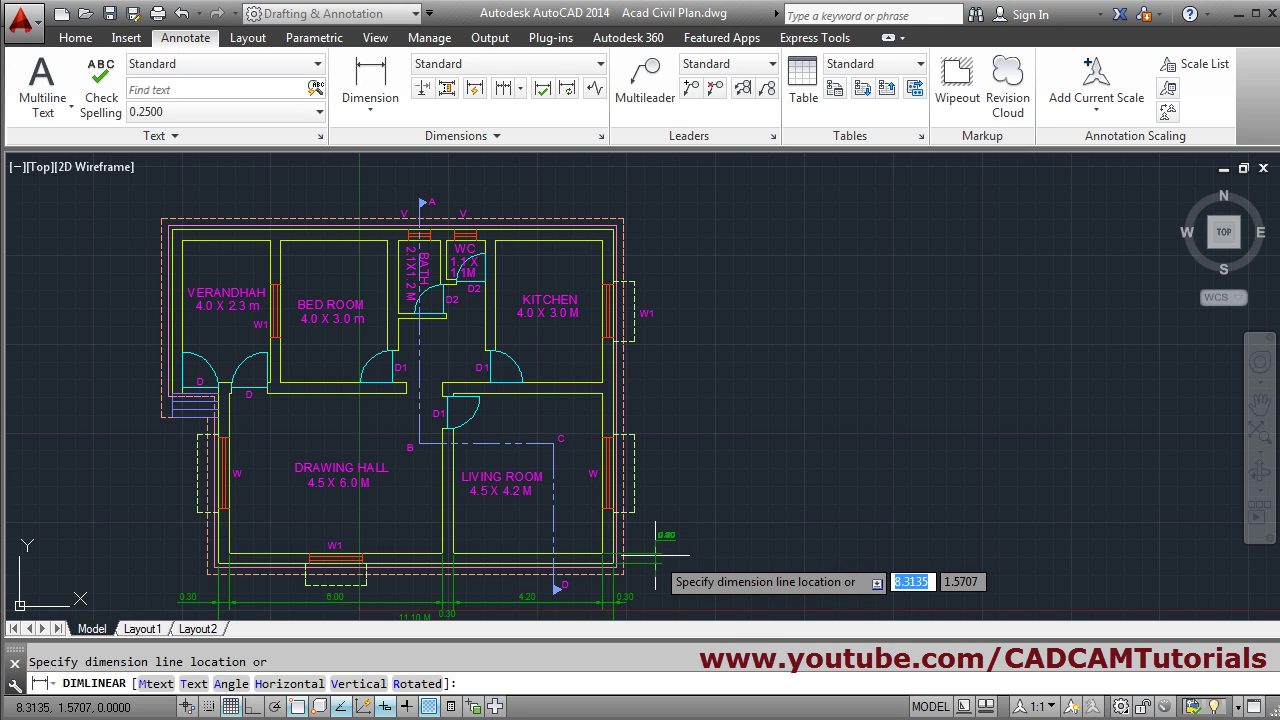
{"action": "left_click", "coordinate": [665, 552]}
Step: Continue the vertical dimension chain through the living room, partition wall and kitchen corners up to the top outer wall's outer corner
{"action": "scroll", "coordinate": [713, 549], "scroll_direction": "up", "scroll_amount": 2}
{"action": "middle_click_drag", "start_coordinate": [794, 357], "coordinate": [780, 409]}
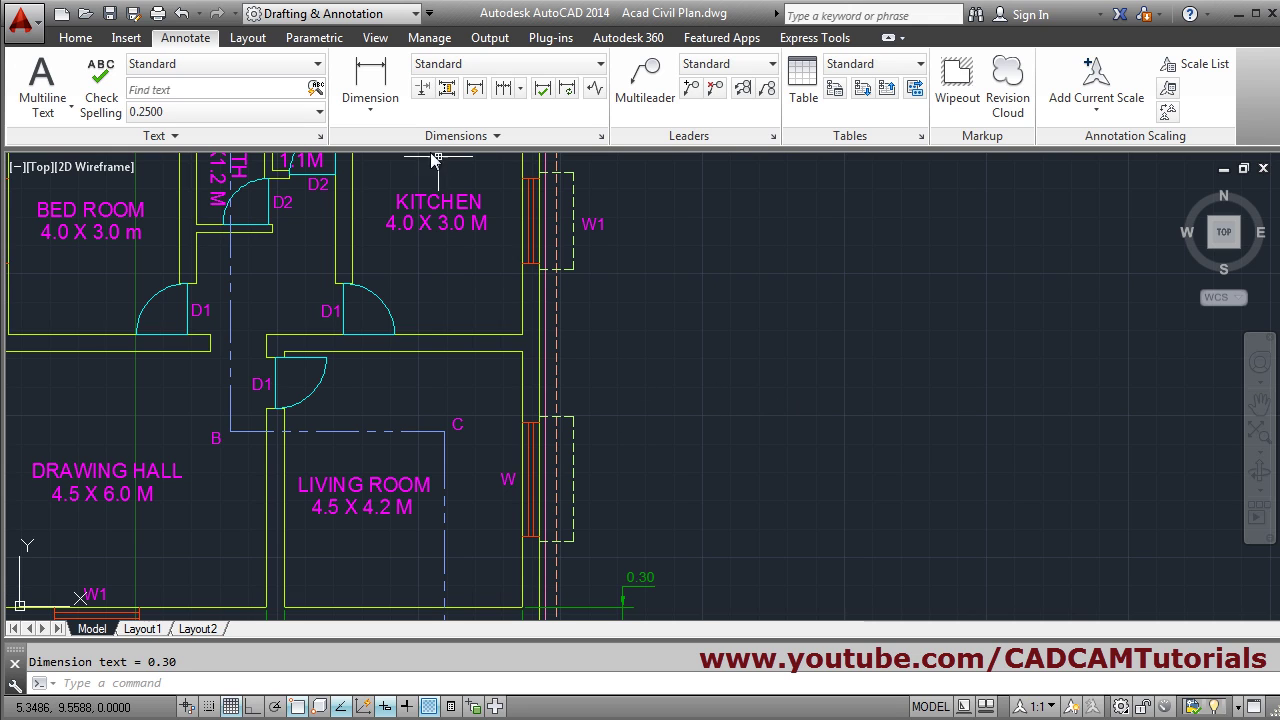
{"action": "left_click", "coordinate": [505, 92]}
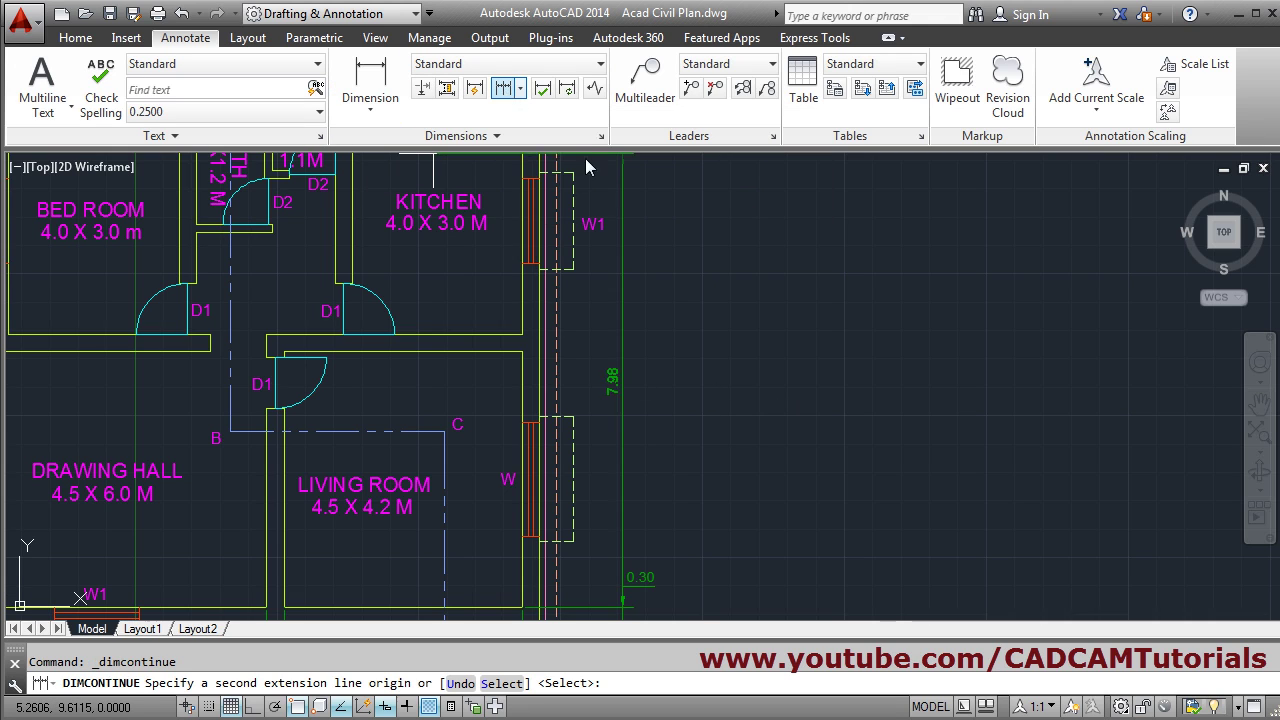
{"action": "left_click", "coordinate": [522, 351]}
{"action": "left_click", "coordinate": [522, 335]}
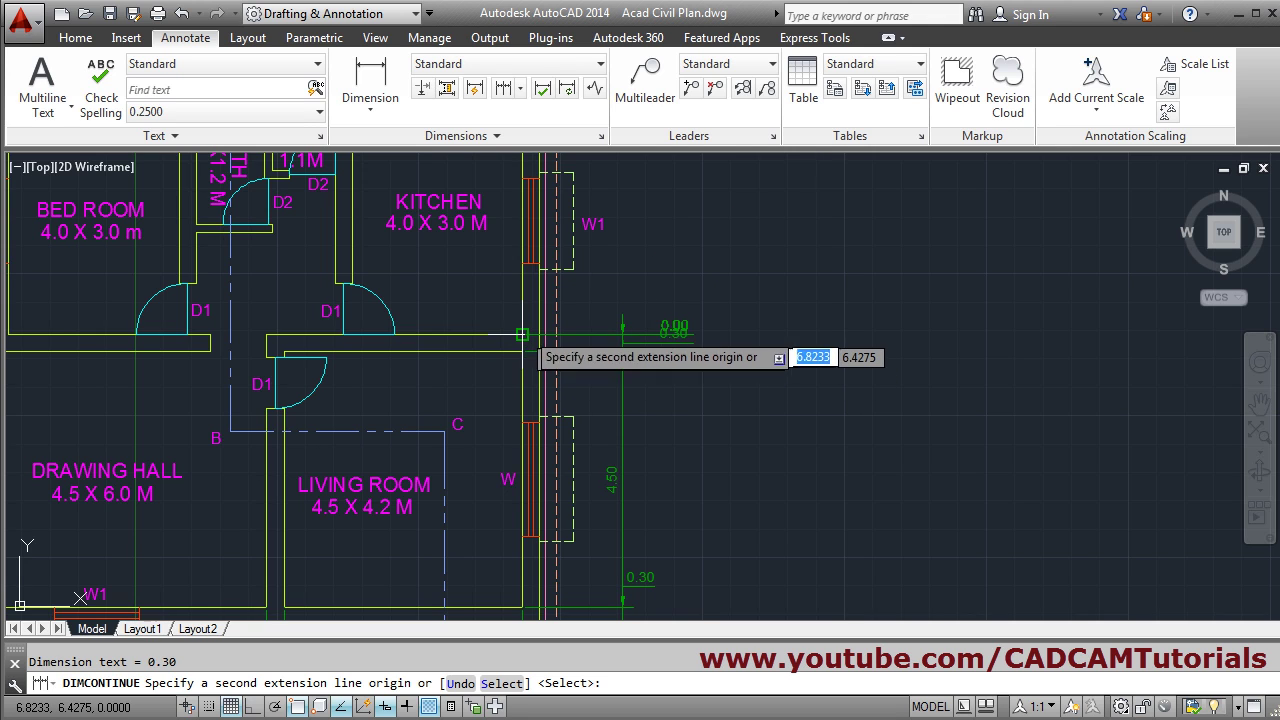
{"action": "middle_click_drag", "start_coordinate": [660, 234], "coordinate": [671, 470]}
{"action": "left_click", "coordinate": [534, 357]}
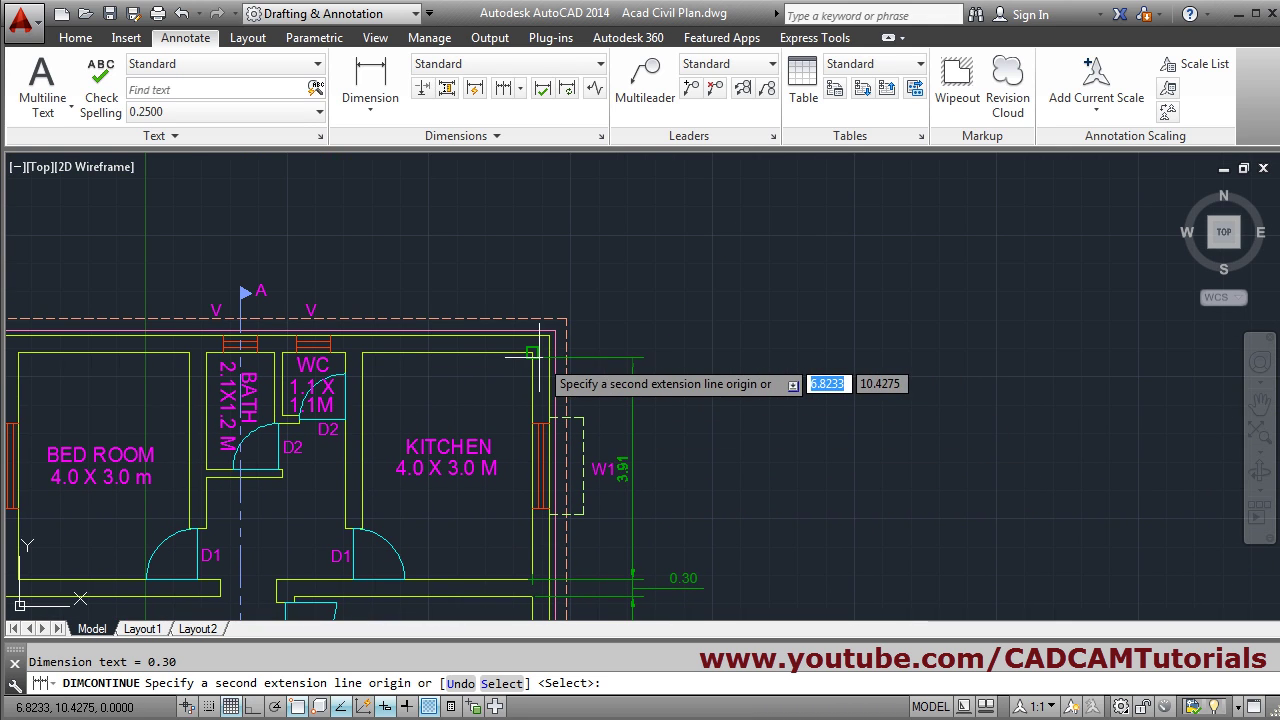
{"action": "left_click", "coordinate": [538, 335]}
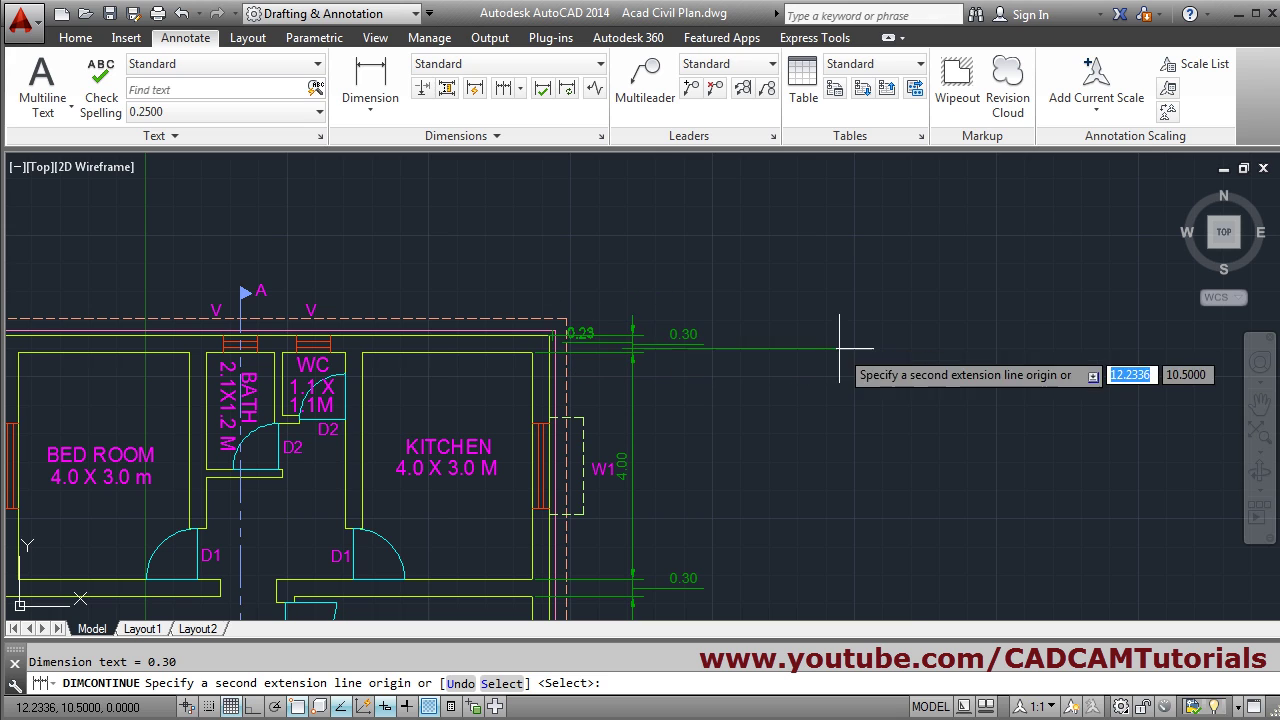
{"action": "key", "text": "Escape"}
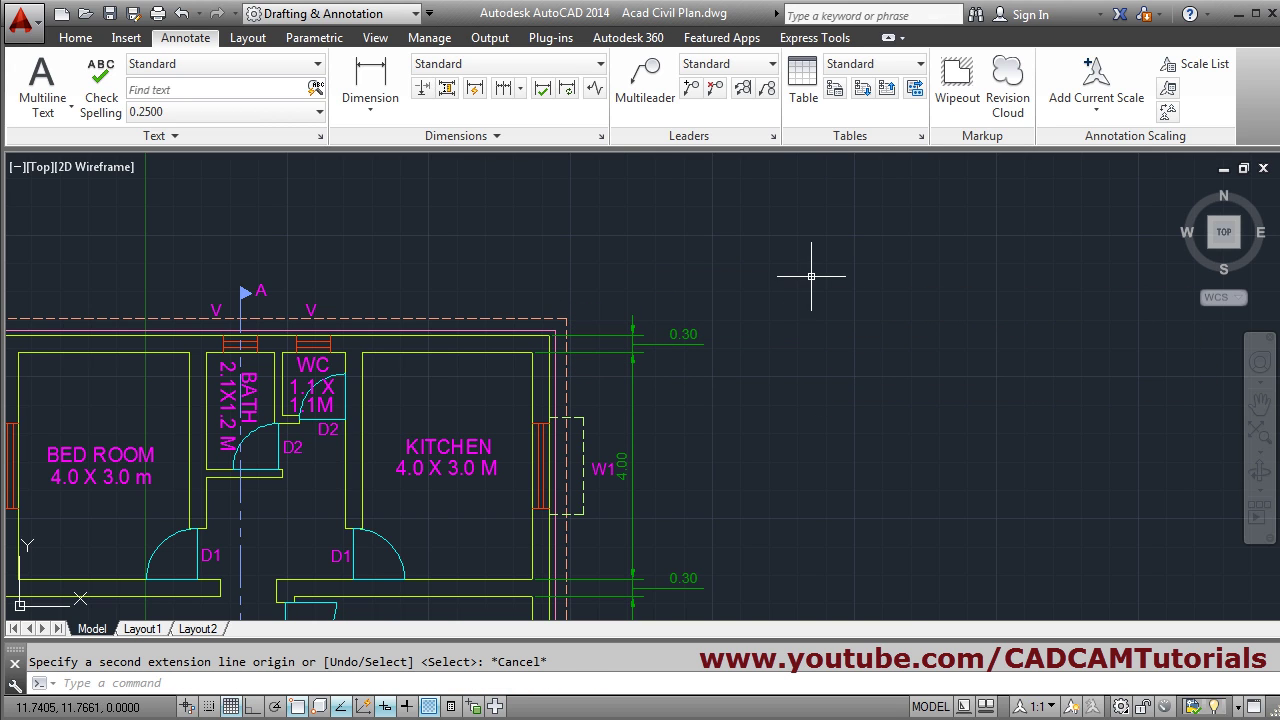
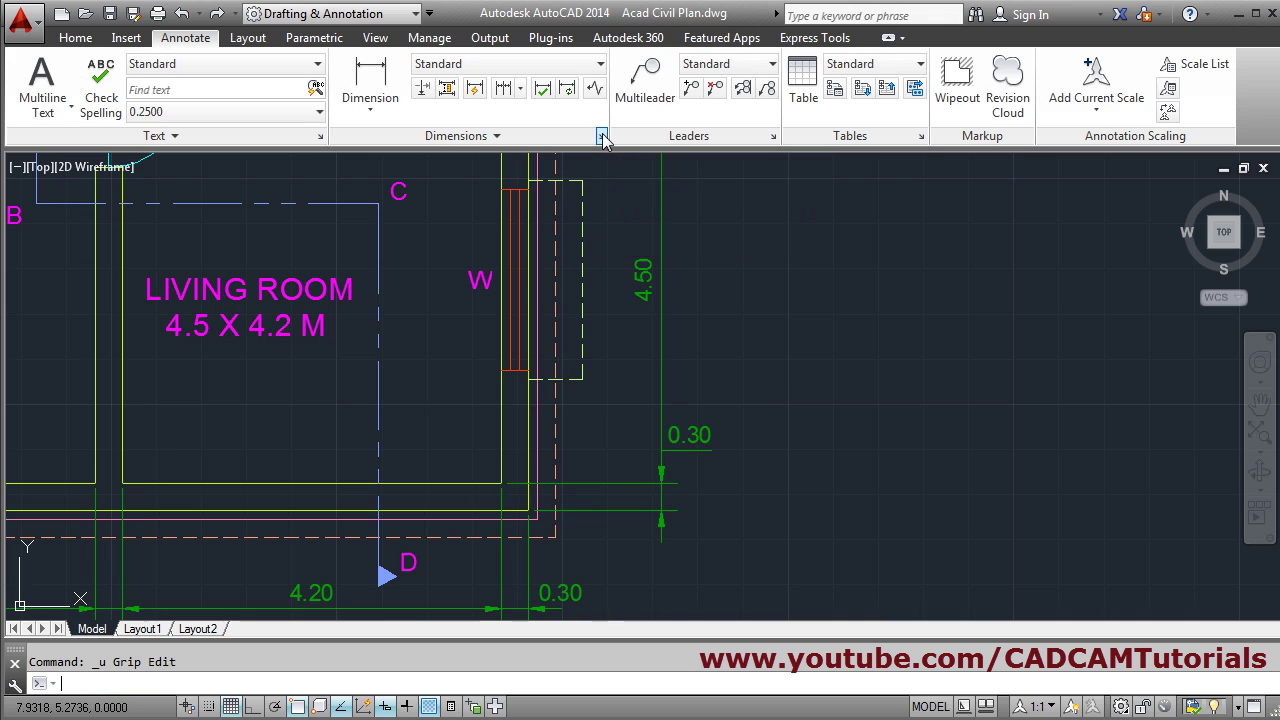
Step: Modify the Standard dimension style so that text is aligned with the dimension line
{"action": "left_click", "coordinate": [853, 325]}
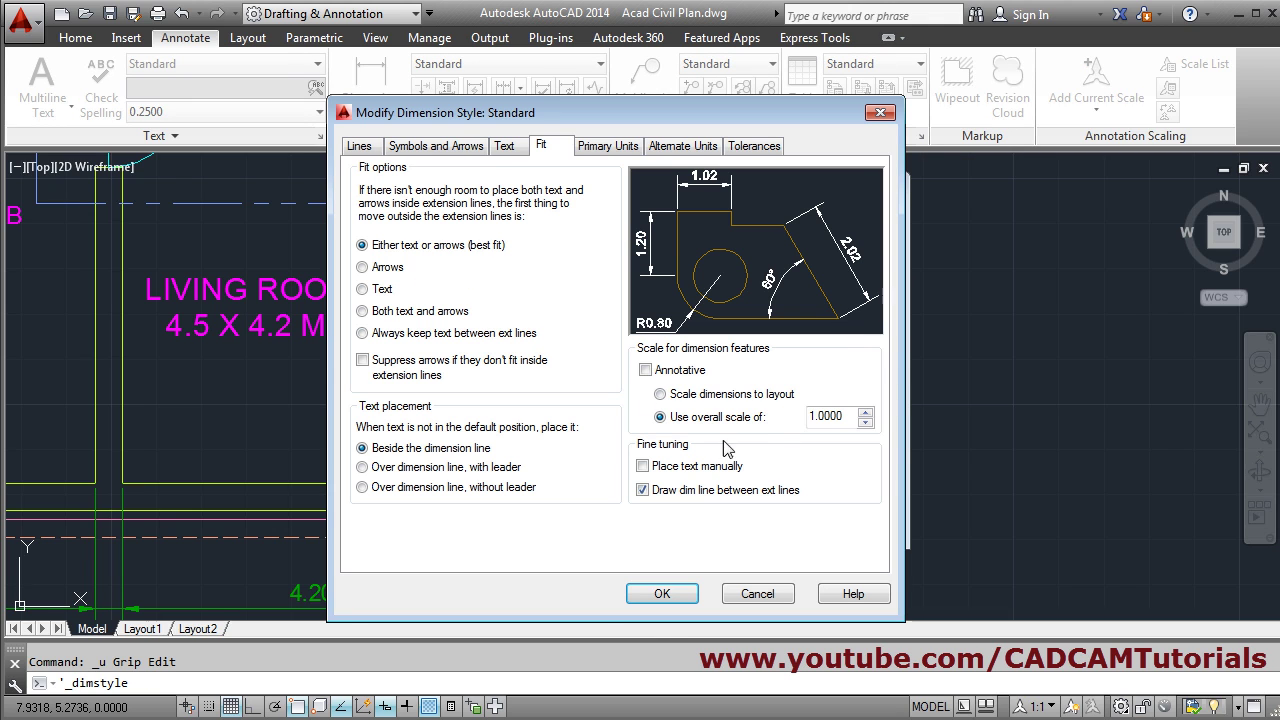
{"action": "left_click", "coordinate": [504, 146]}
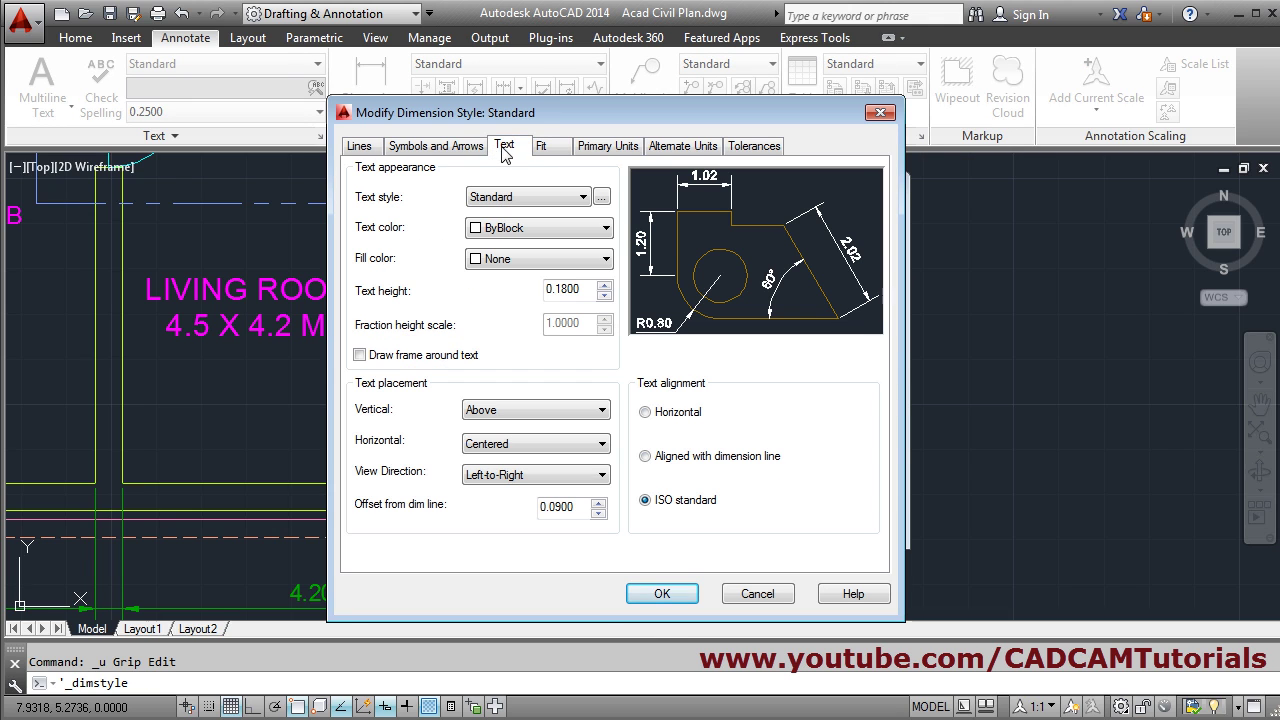
{"action": "left_click", "coordinate": [673, 458]}
{"action": "left_click", "coordinate": [663, 595]}
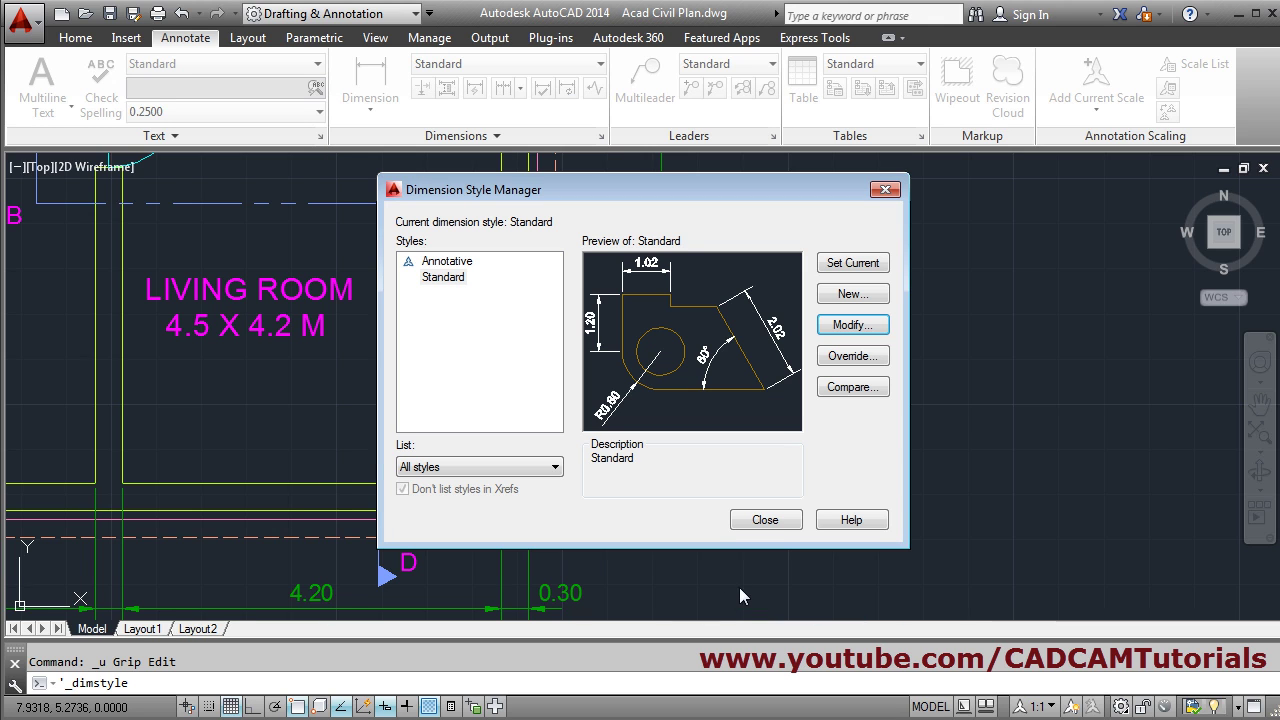
{"action": "left_click", "coordinate": [779, 524]}
Step: Move the vertical chain's bottom outer wall dimension text to below its lower arrow, beside the dimension line
{"action": "middle_click_drag", "start_coordinate": [700, 528], "coordinate": [794, 408]}
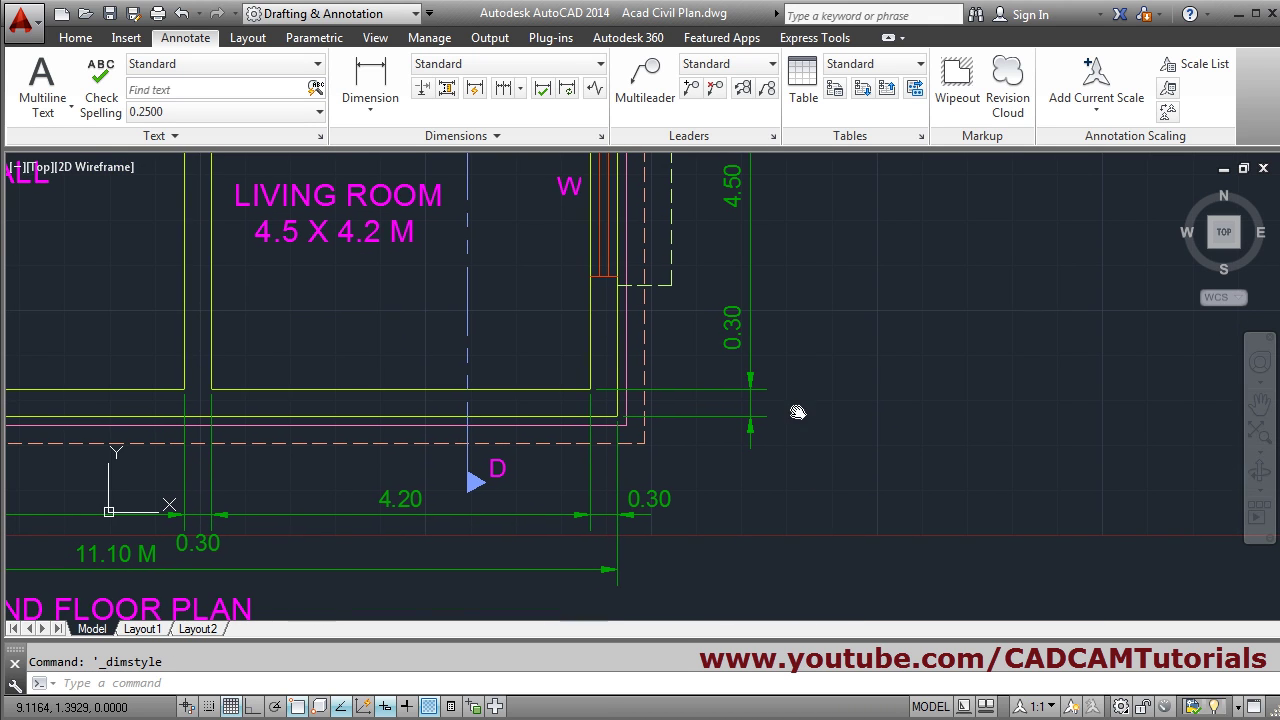
{"action": "middle_click_drag", "start_coordinate": [777, 365], "coordinate": [899, 364]}
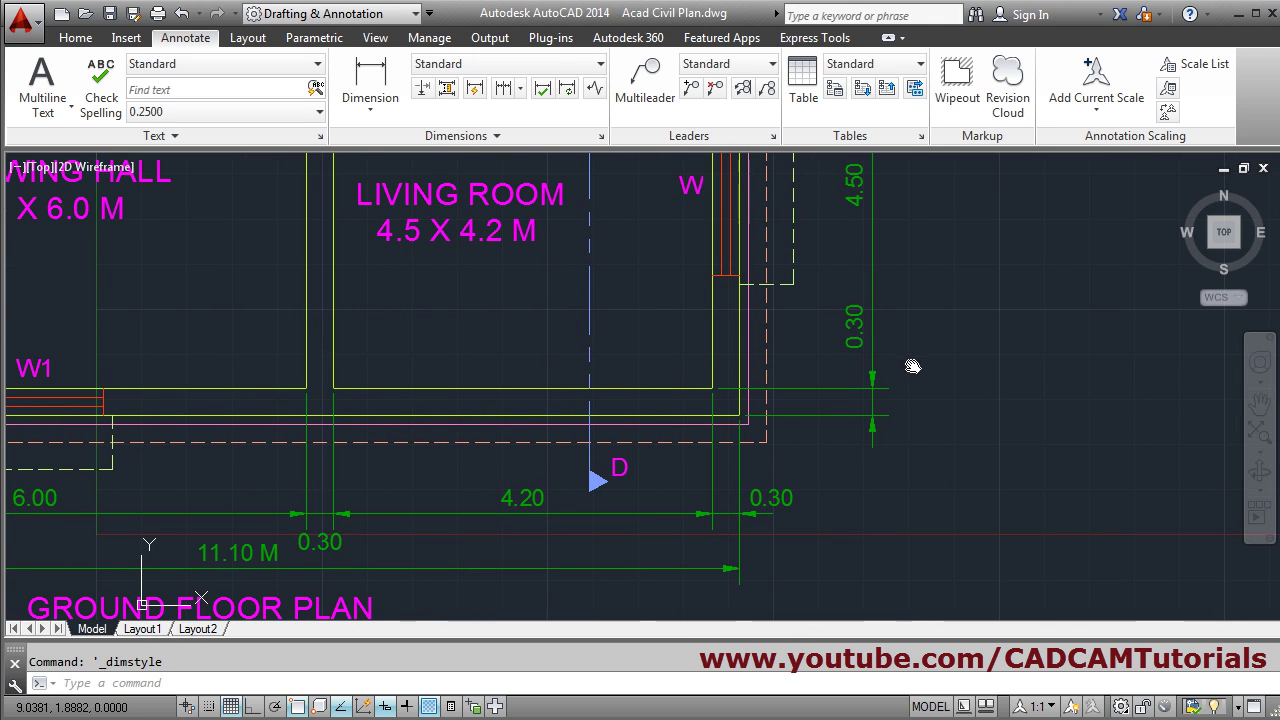
{"action": "left_click", "coordinate": [860, 346]}
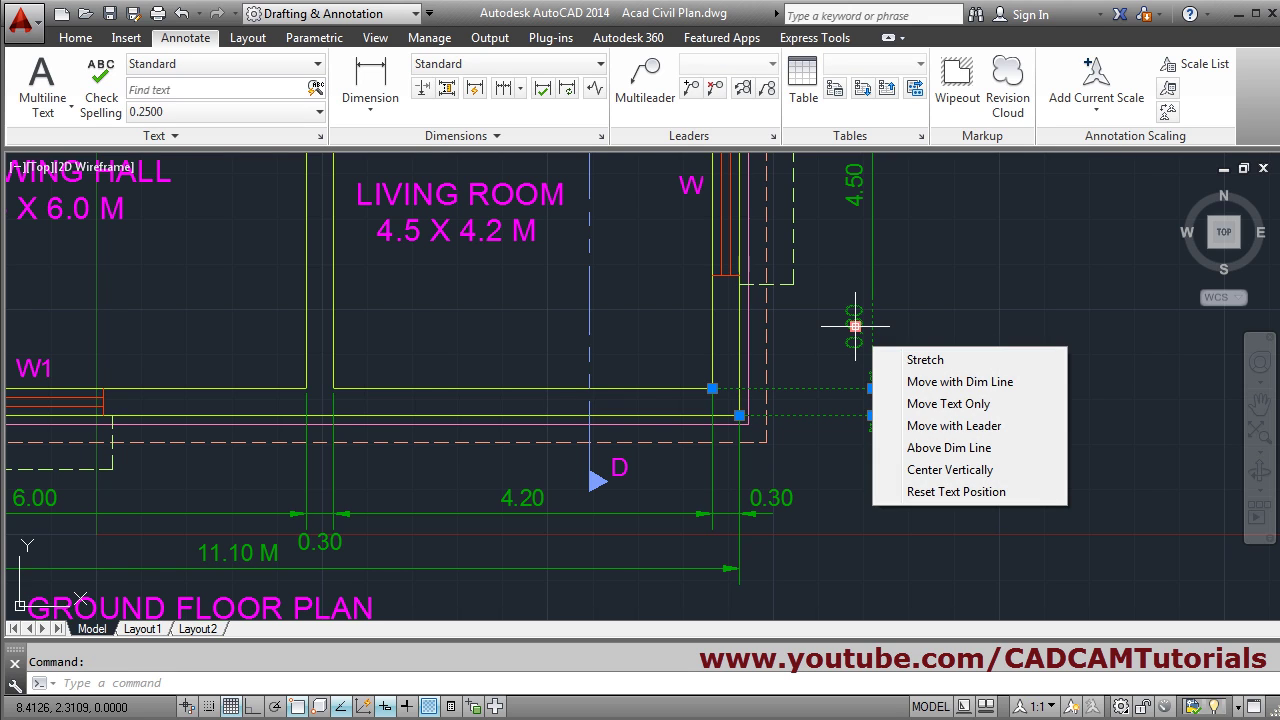
{"action": "left_click", "coordinate": [855, 325]}
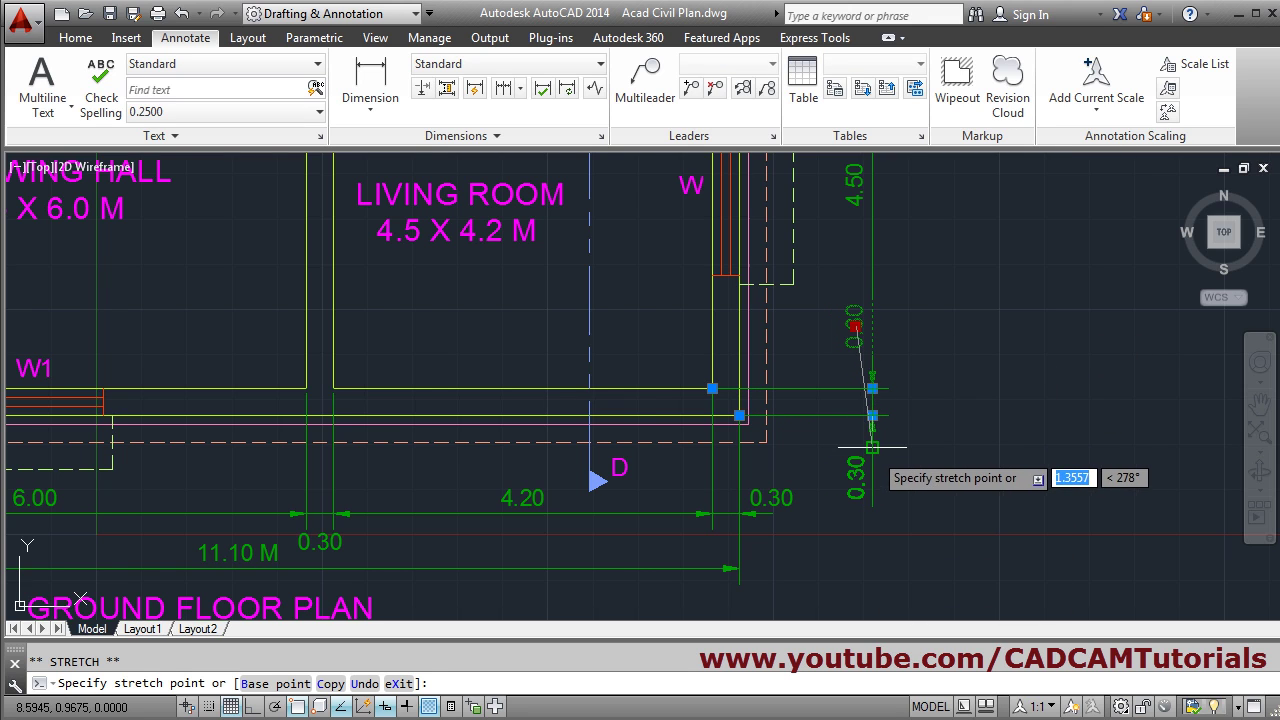
{"action": "left_click", "coordinate": [874, 451]}
{"action": "key", "text": "Escape"}
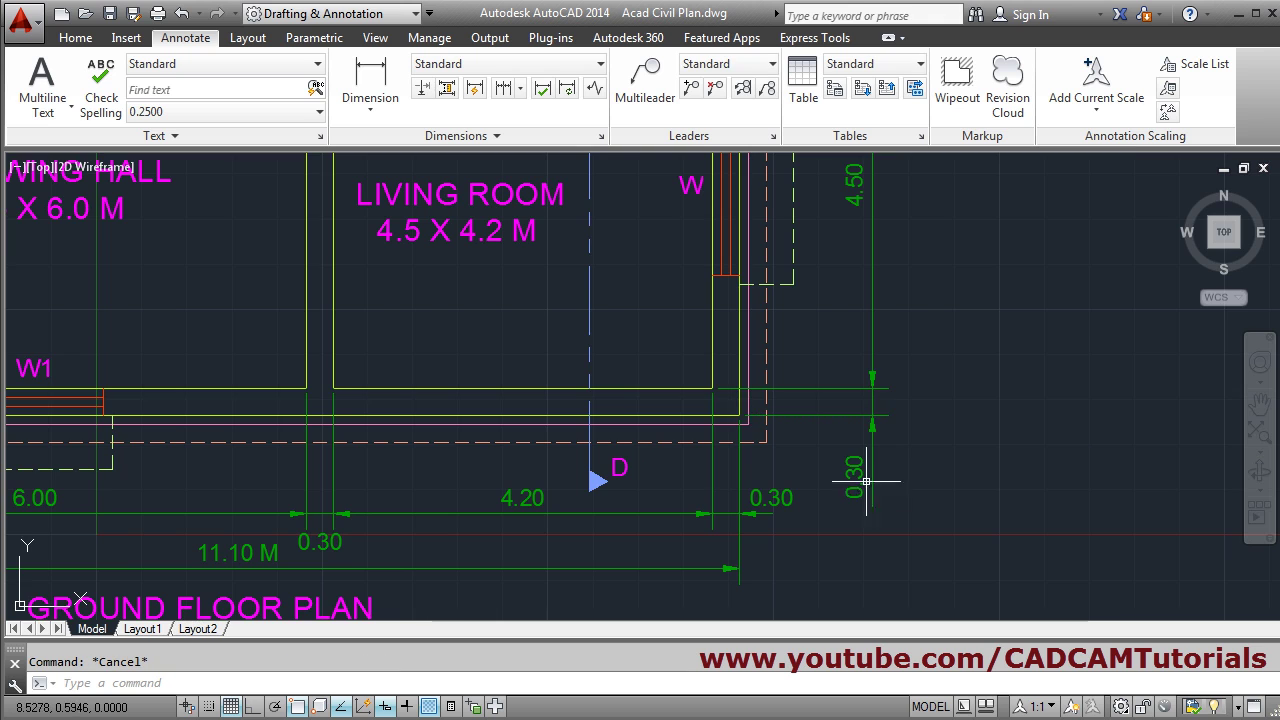
Step: Checking the reference plan, place the text of the vertical chain's partition wall dimension above its dimension line, without a leader
{"action": "scroll", "coordinate": [909, 471], "scroll_direction": "down", "scroll_amount": 2}
{"action": "scroll", "coordinate": [948, 411], "scroll_direction": "up", "scroll_amount": 2}
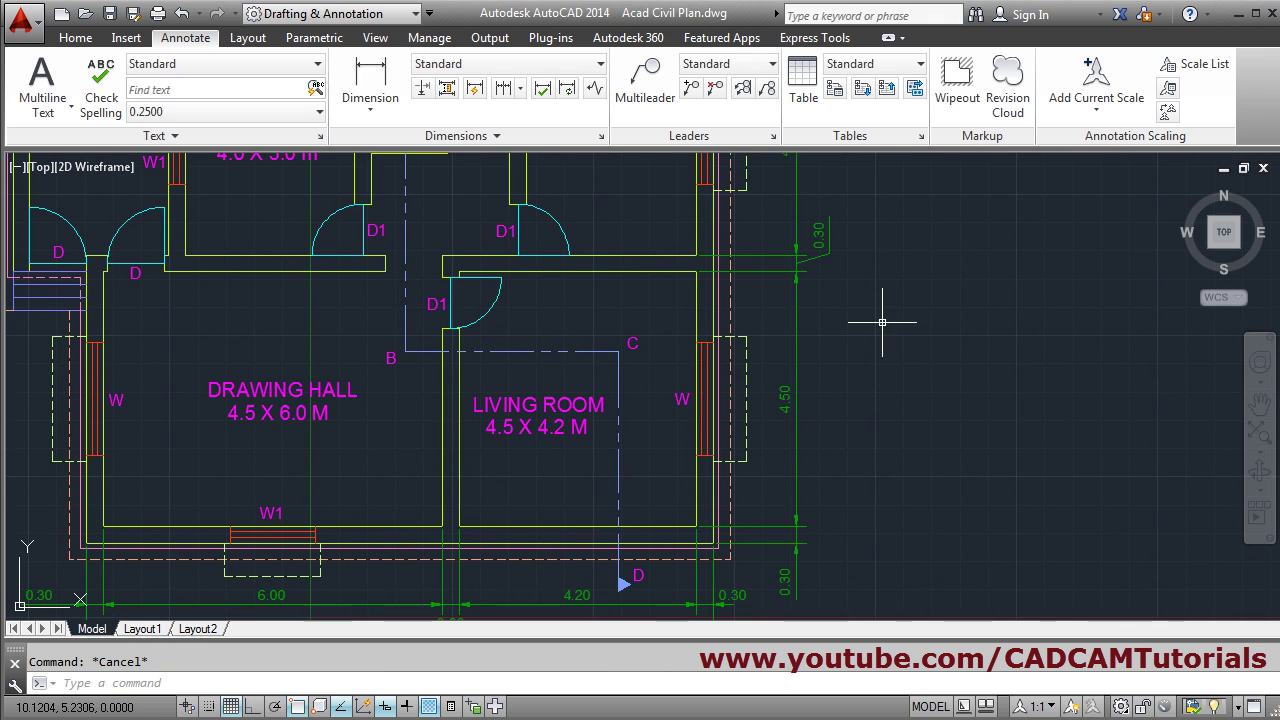
{"action": "middle_click_drag", "start_coordinate": [891, 320], "coordinate": [883, 479]}
{"action": "scroll", "coordinate": [740, 400], "scroll_direction": "up", "scroll_amount": 2}
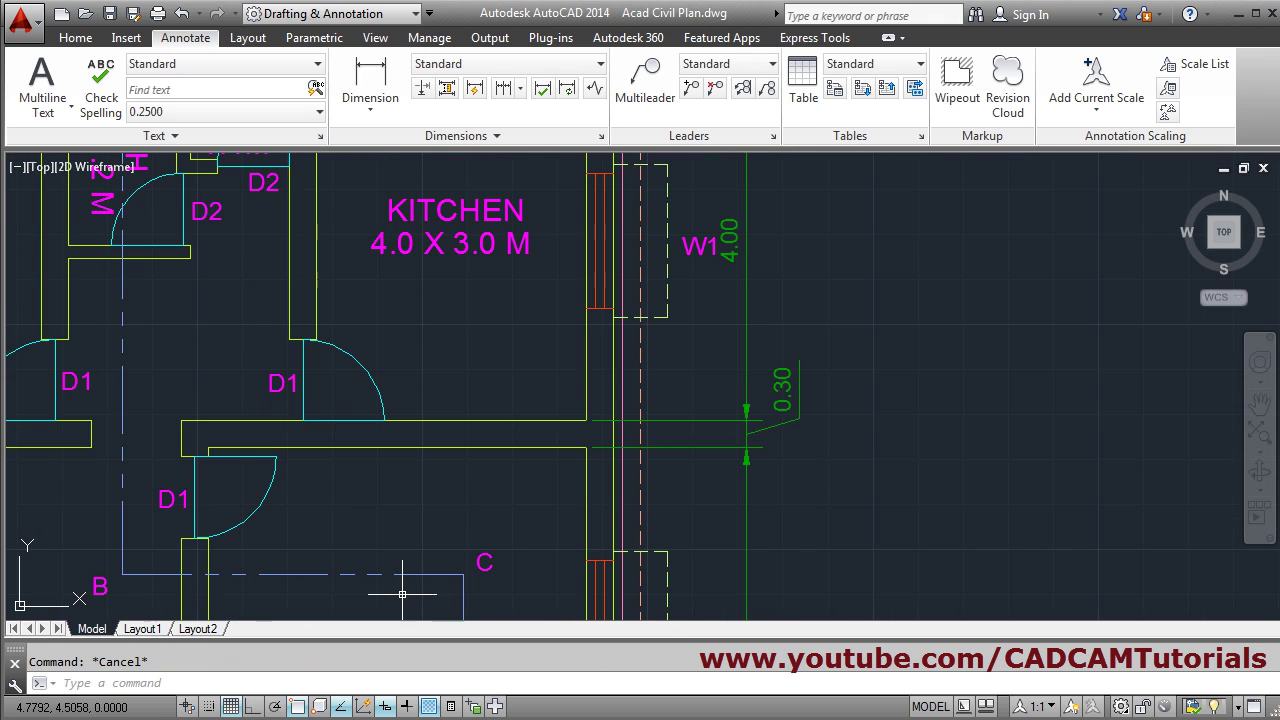
{"action": "key", "text": "alt+Tab"}
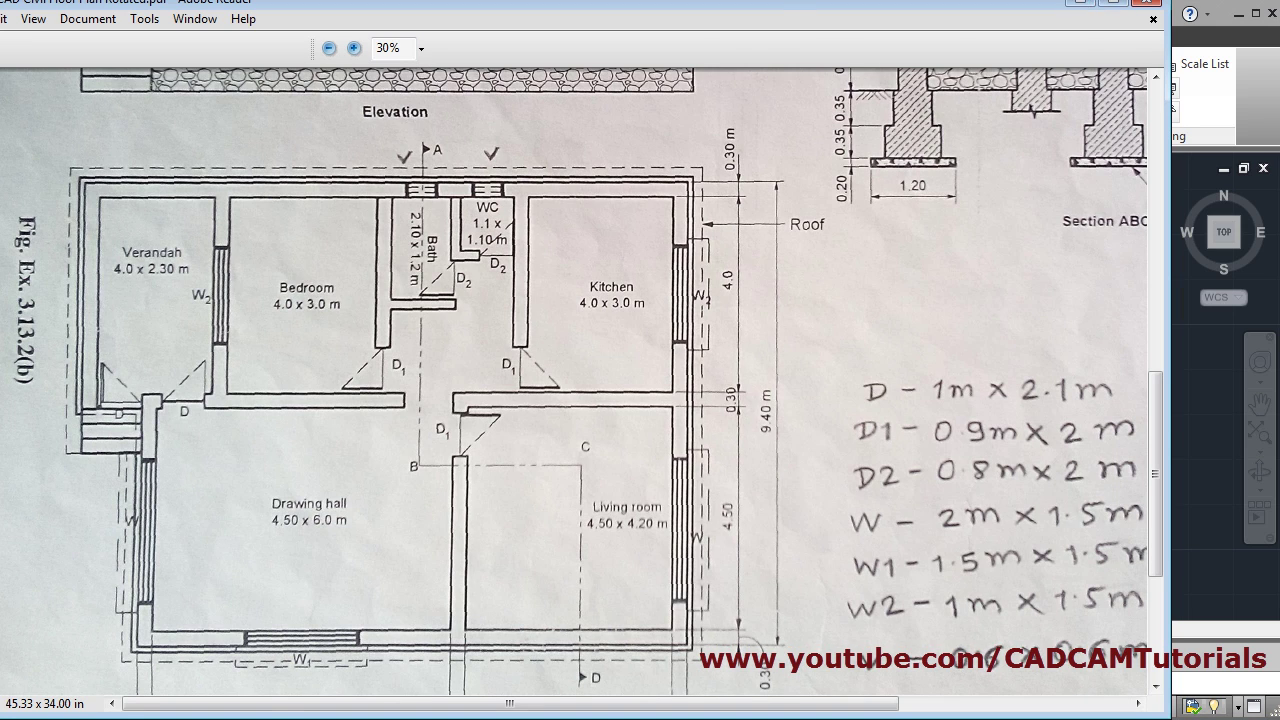
{"action": "key", "text": "alt+Tab"}
{"action": "scroll", "coordinate": [871, 371], "scroll_direction": "up", "scroll_amount": 2}
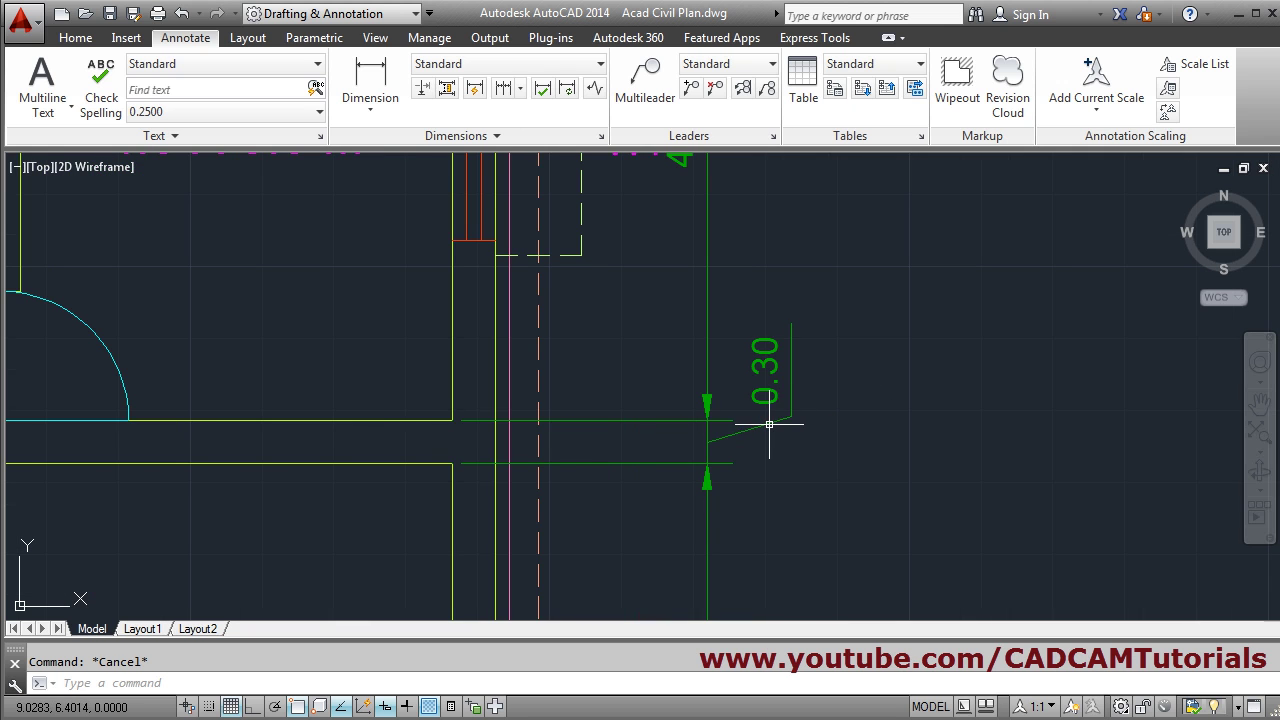
{"action": "left_click", "coordinate": [769, 425]}
{"action": "mouse_move", "coordinate": [765, 403]}
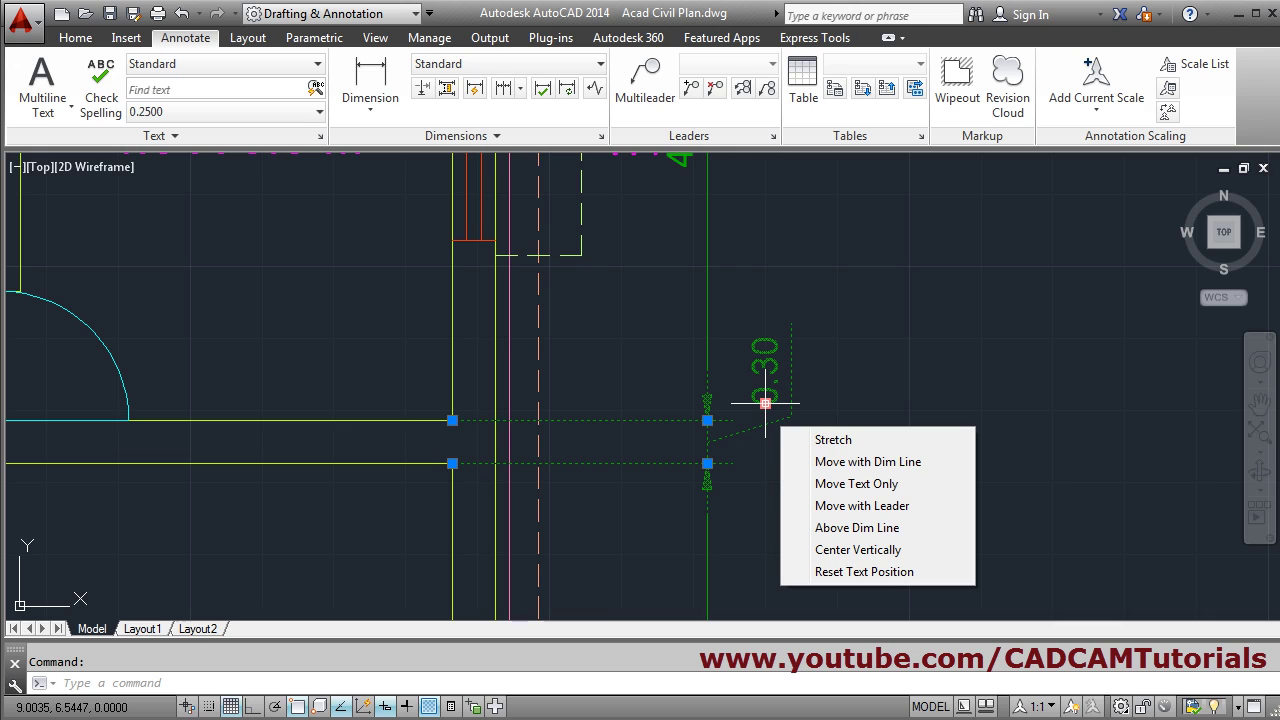
{"action": "left_click", "coordinate": [858, 528]}
{"action": "left_click", "coordinate": [681, 320]}
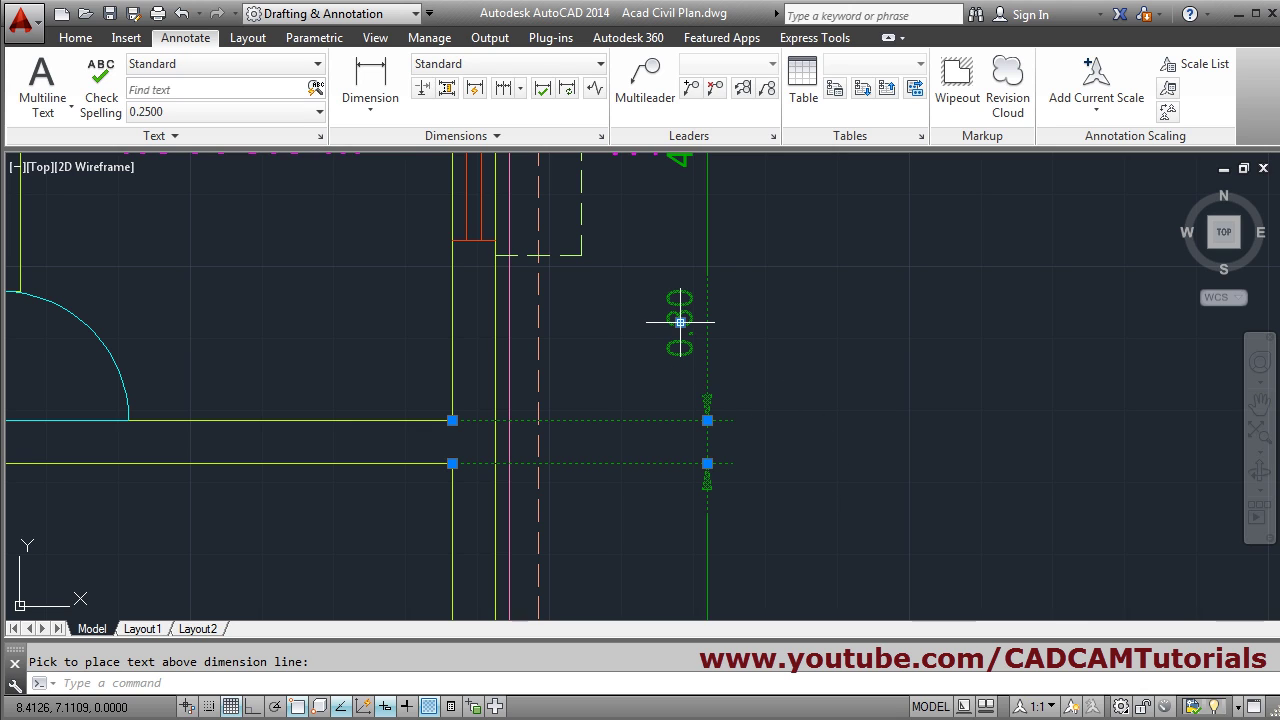
Step: Stretch the partition wall dimension's text to midway between its extension lines and realign its dimension line with the vertical chain
{"action": "left_click", "coordinate": [680, 322]}
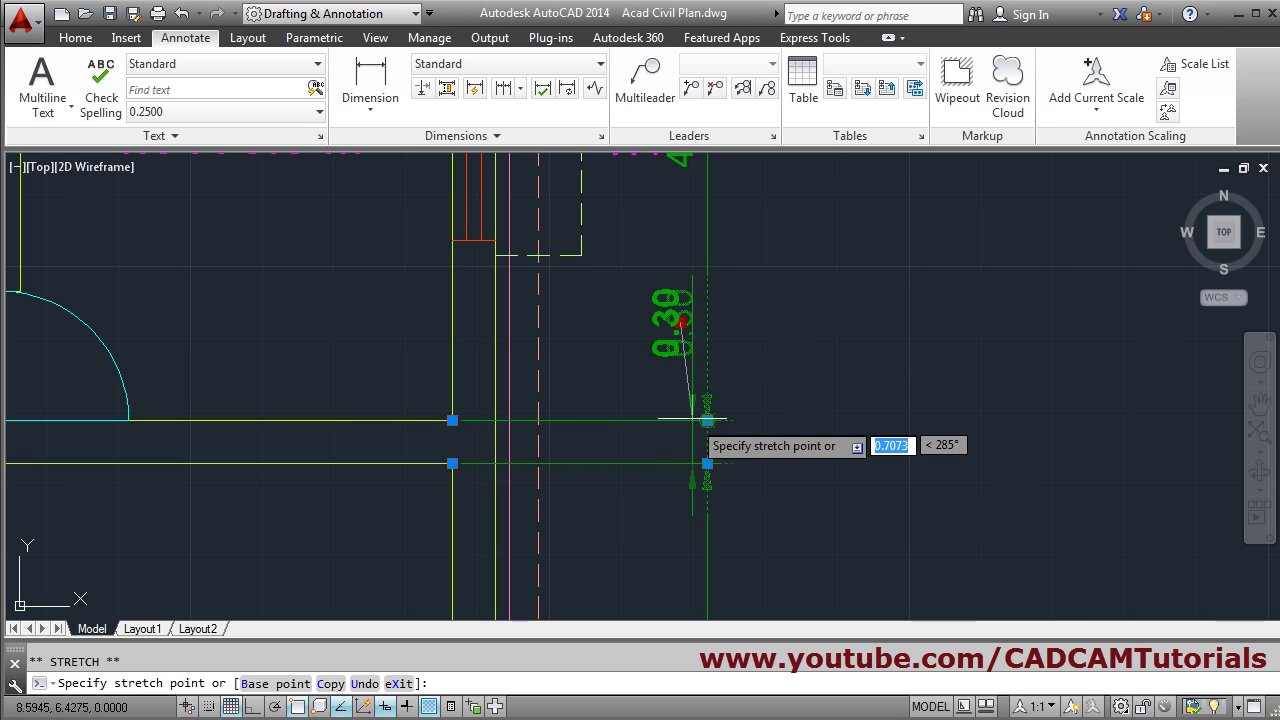
{"action": "left_click", "coordinate": [707, 441]}
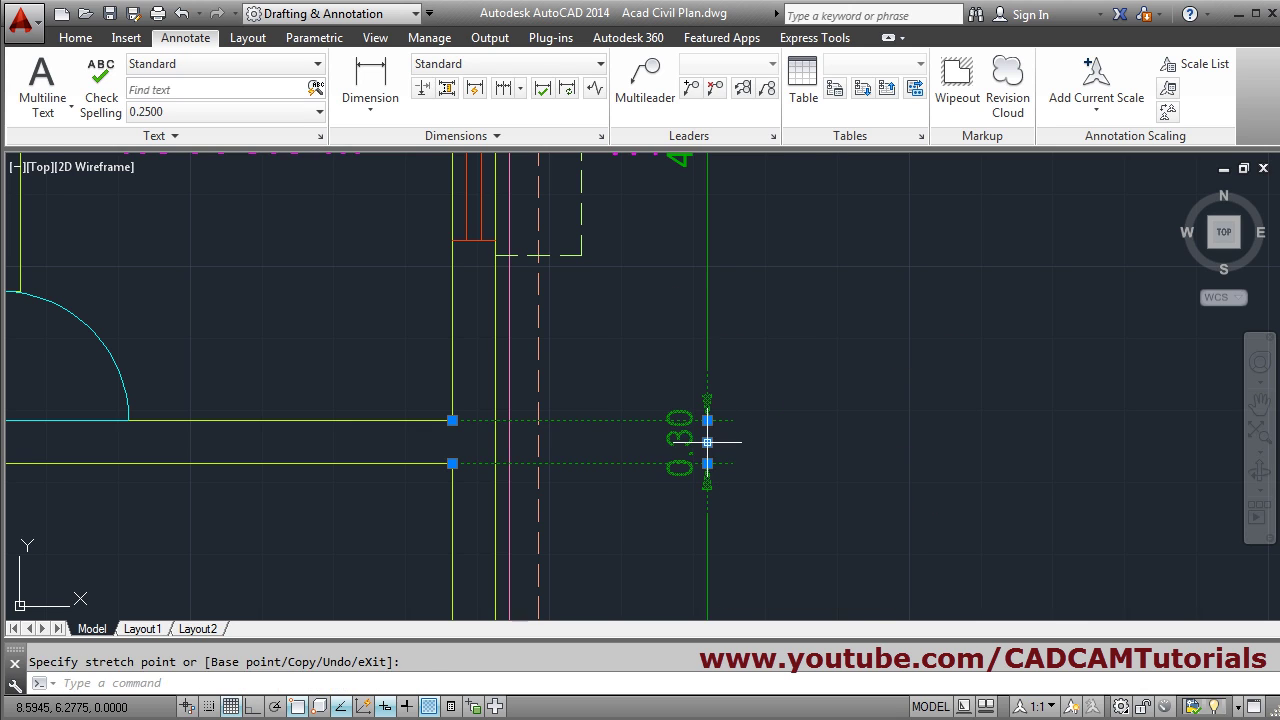
{"action": "key", "text": "Escape"}
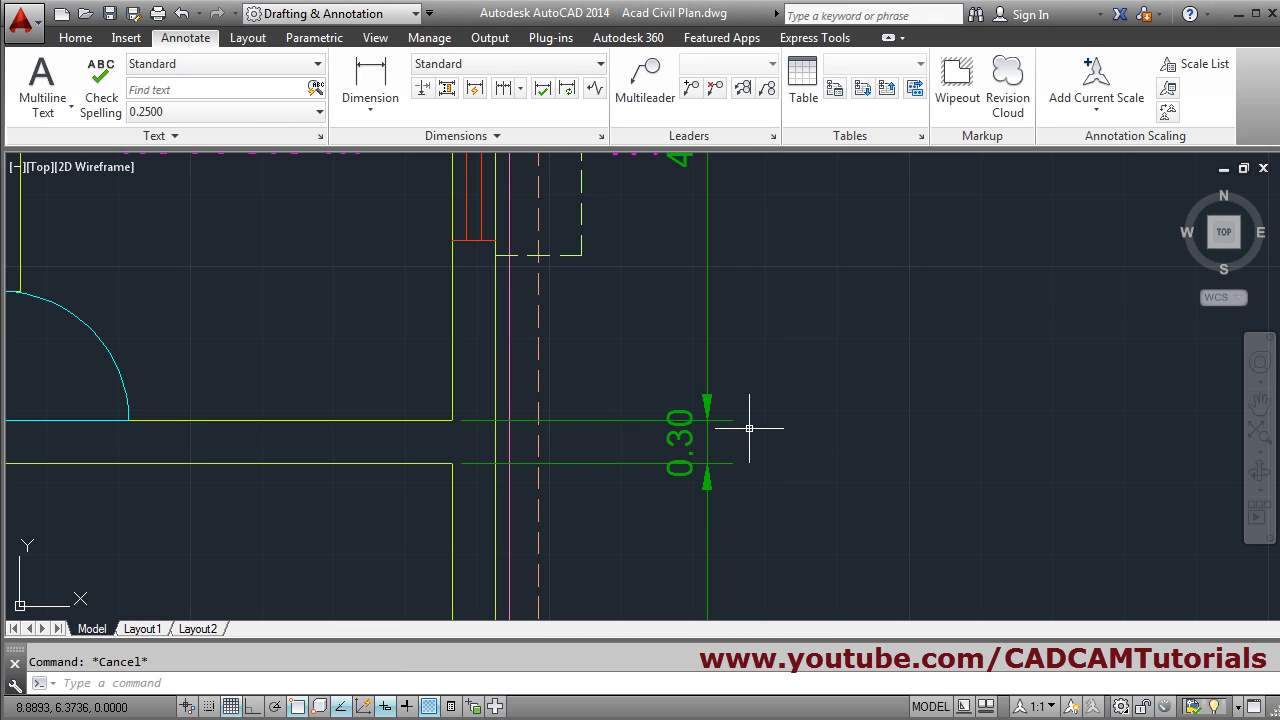
Step: Place the text of the vertical chain's top outer wall dimension above its dimension line, without a leader
{"action": "scroll", "coordinate": [771, 337], "scroll_direction": "down", "scroll_amount": 4}
{"action": "middle_click_drag", "start_coordinate": [749, 349], "coordinate": [742, 527]}
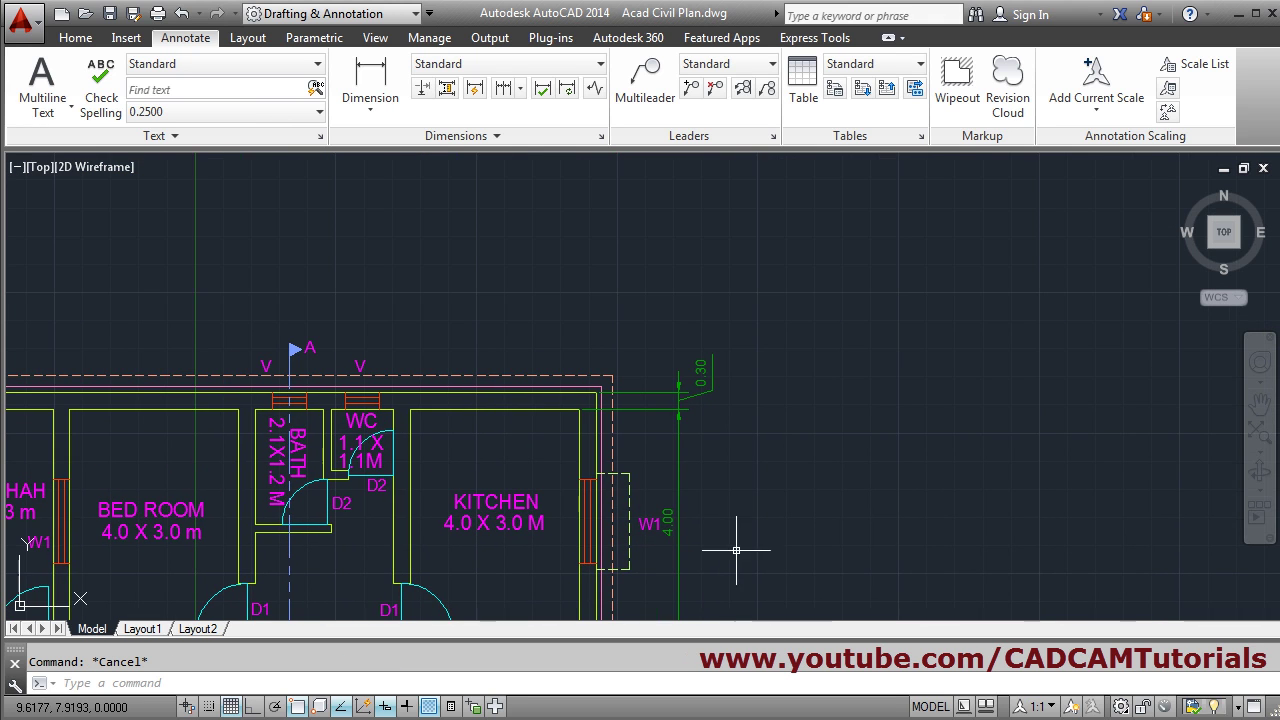
{"action": "scroll", "coordinate": [709, 398], "scroll_direction": "up", "scroll_amount": 3}
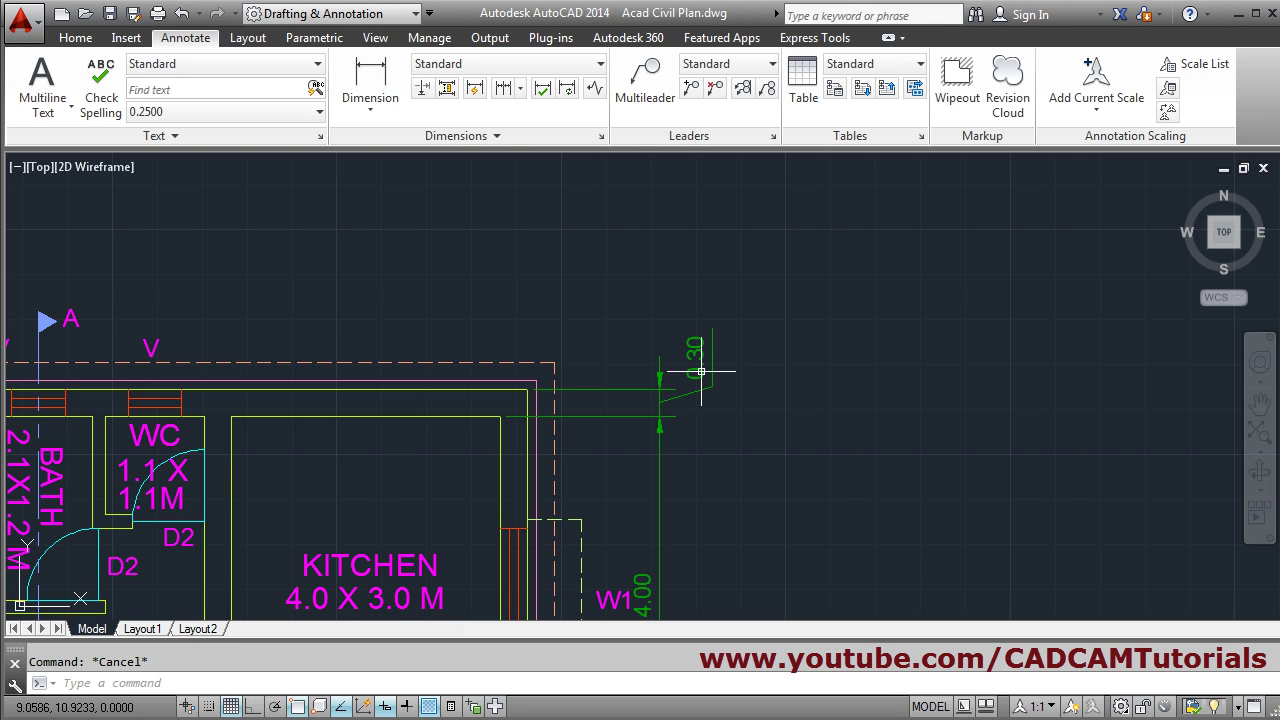
{"action": "left_click", "coordinate": [701, 371]}
{"action": "mouse_move", "coordinate": [696, 379]}
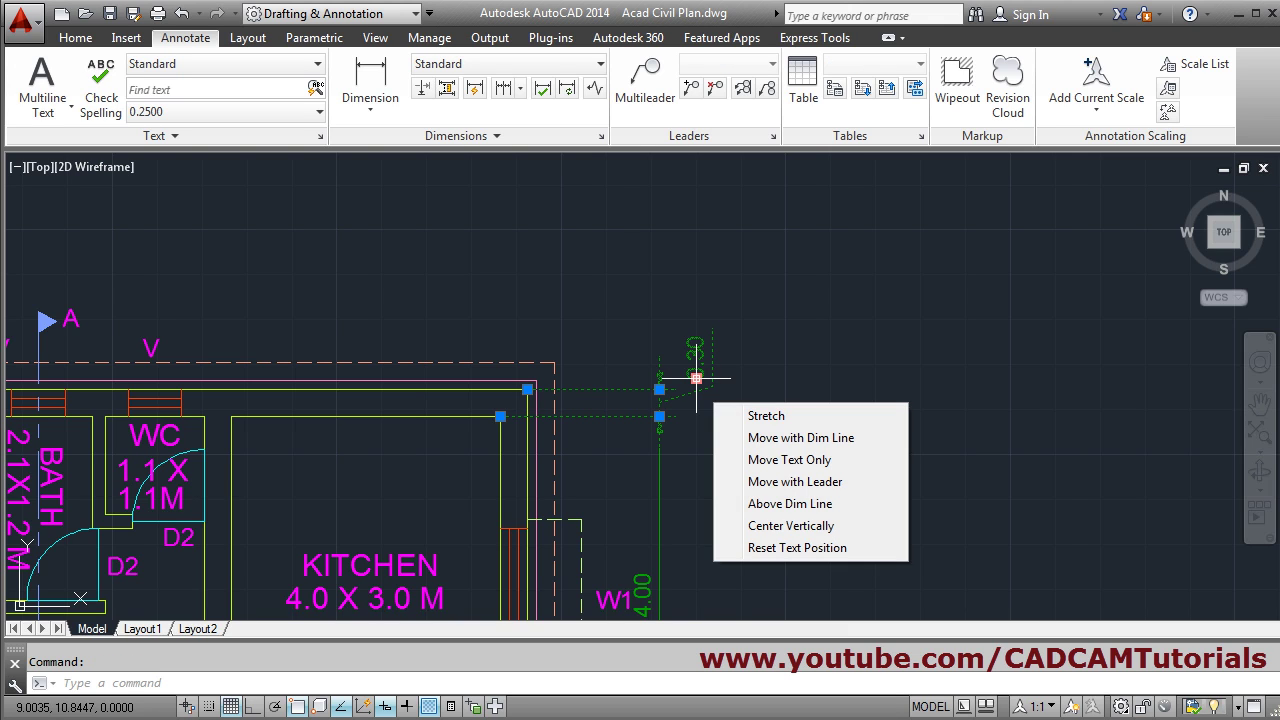
{"action": "left_click", "coordinate": [798, 504]}
{"action": "key", "text": "Escape"}
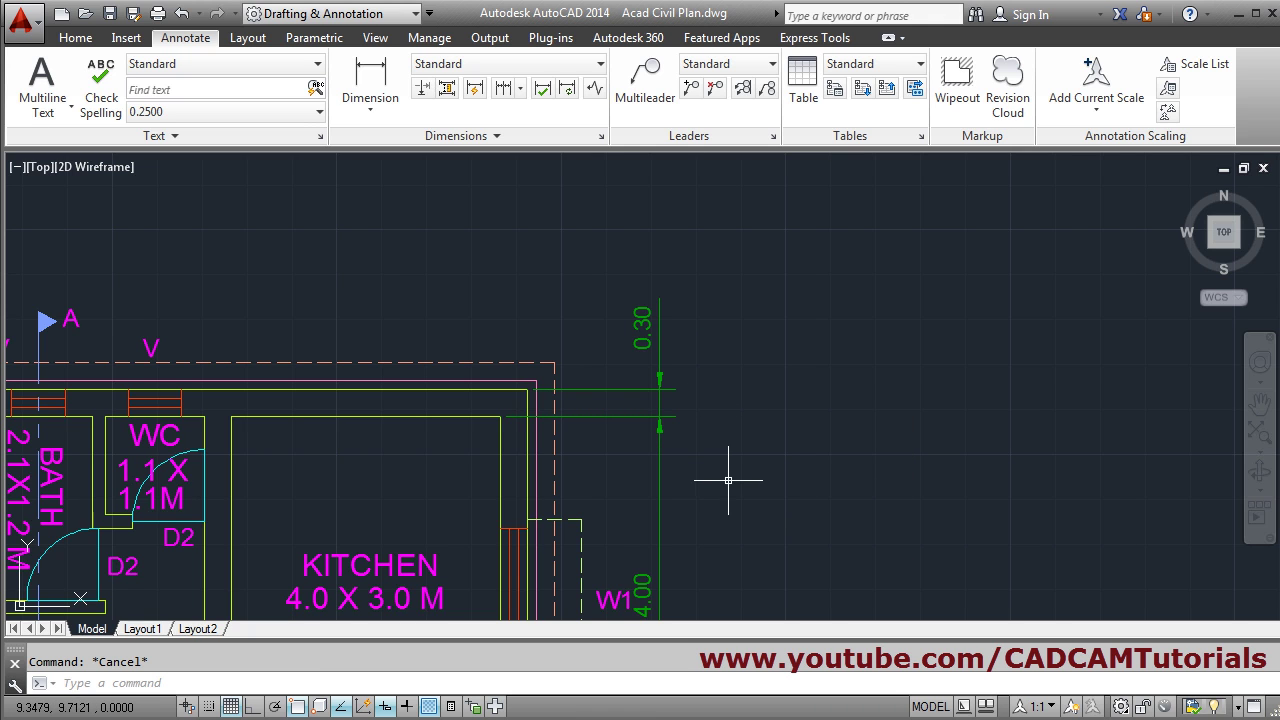
Step: Move the W1 label beside the kitchen window slightly toward the window, clear of the 4.00 dimension text
{"action": "scroll", "coordinate": [785, 425], "scroll_direction": "down", "scroll_amount": 5}
{"action": "scroll", "coordinate": [738, 468], "scroll_direction": "up", "scroll_amount": 7}
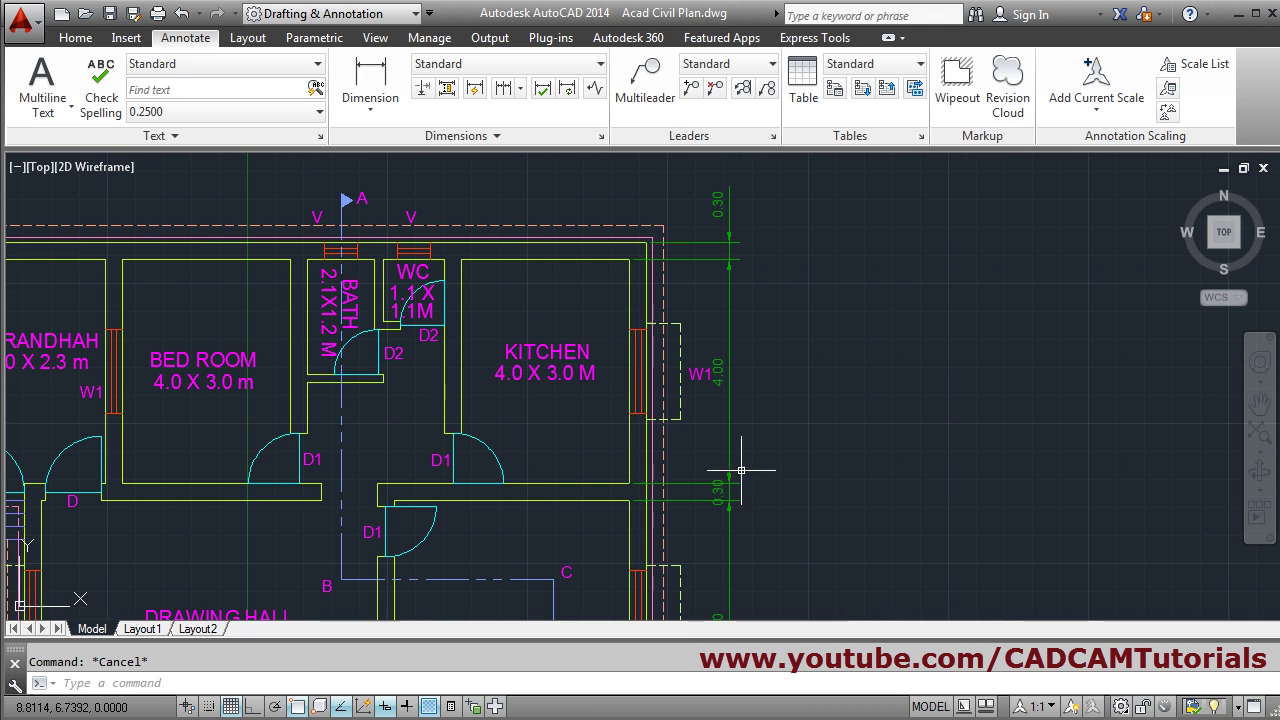
{"action": "middle_click_drag", "start_coordinate": [728, 404], "coordinate": [766, 432]}
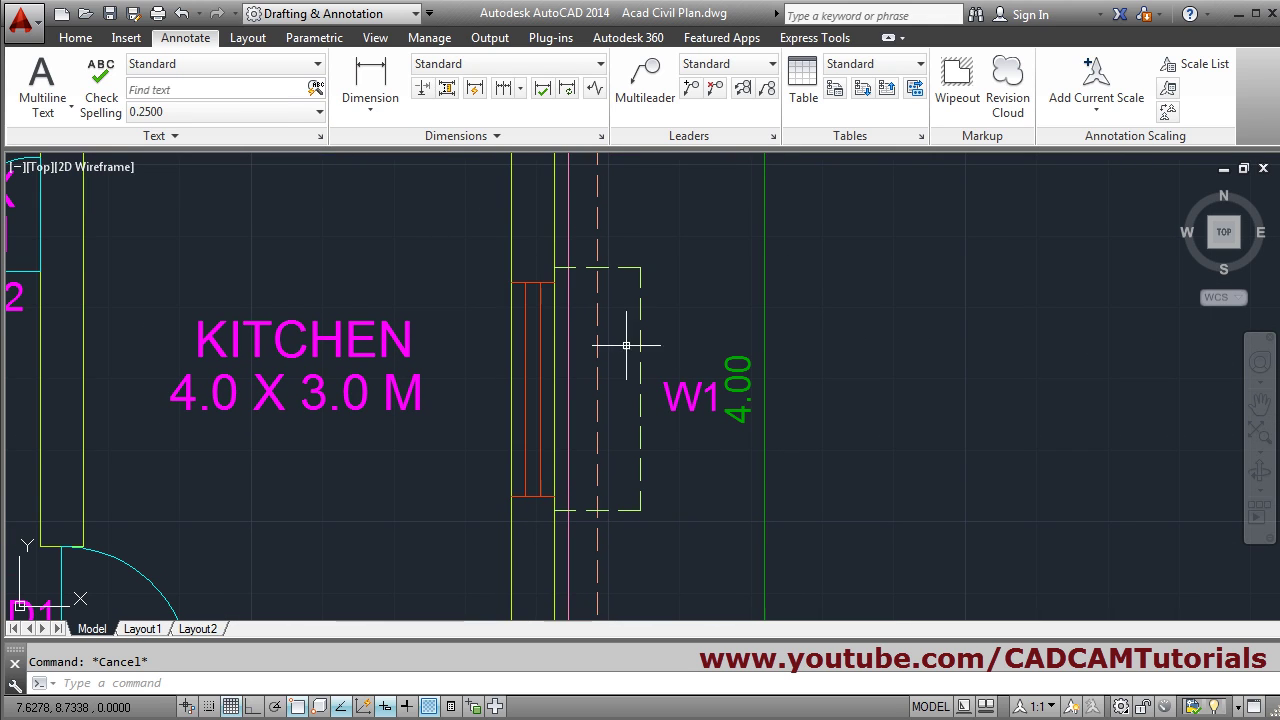
{"action": "type", "text": "m"}
{"action": "key", "text": "Return"}
{"action": "left_click", "coordinate": [697, 400]}
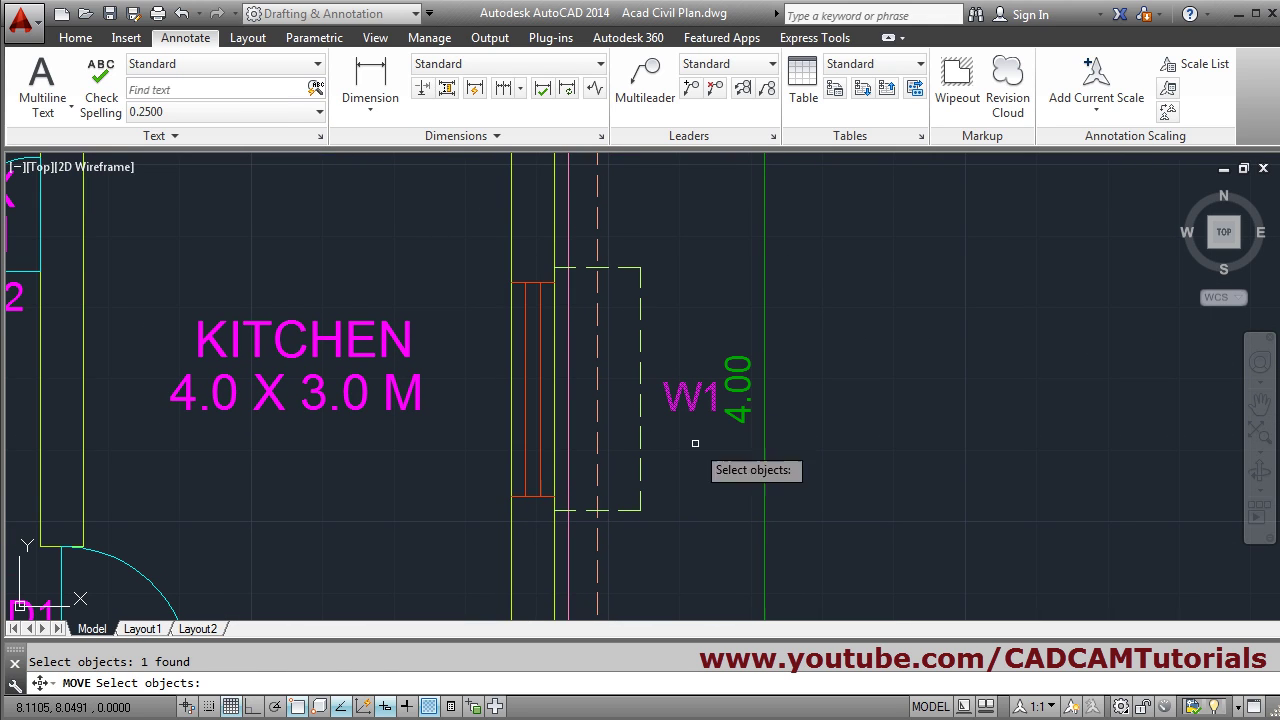
{"action": "key", "text": "Return"}
{"action": "left_click", "coordinate": [707, 470]}
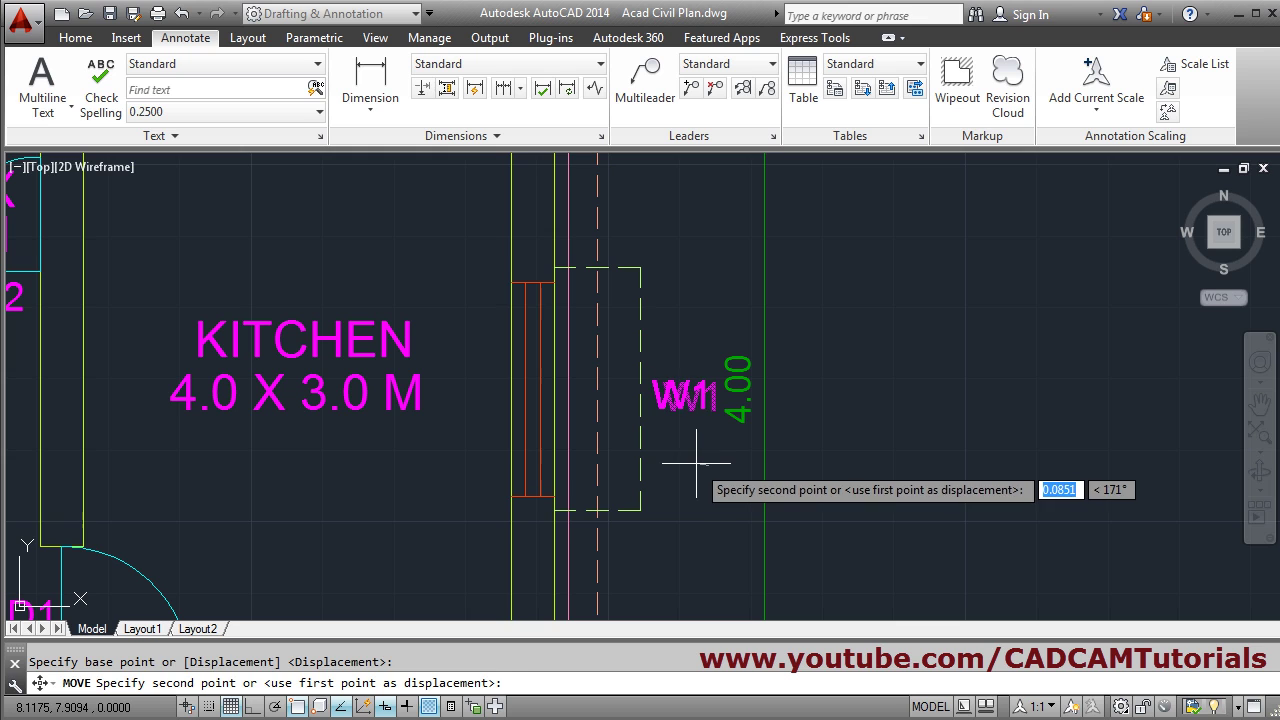
{"action": "left_click", "coordinate": [686, 451]}
Step: Review the whole dimensioned plan and compare it with the overall vertical dimension on the reference drawing
{"action": "scroll", "coordinate": [771, 374], "scroll_direction": "down", "scroll_amount": 2}
{"action": "scroll", "coordinate": [771, 374], "scroll_direction": "down", "scroll_amount": 2}
{"action": "mouse_move", "coordinate": [823, 434]}
{"action": "middle_mouse_down"}
{"action": "mouse_move", "coordinate": [771, 417]}
{"action": "mouse_move", "coordinate": [754, 377]}
{"action": "middle_mouse_up"}
{"action": "scroll", "coordinate": [900, 500], "scroll_direction": "down", "scroll_amount": 2}
{"action": "middle_click", "coordinate": [900, 500]}
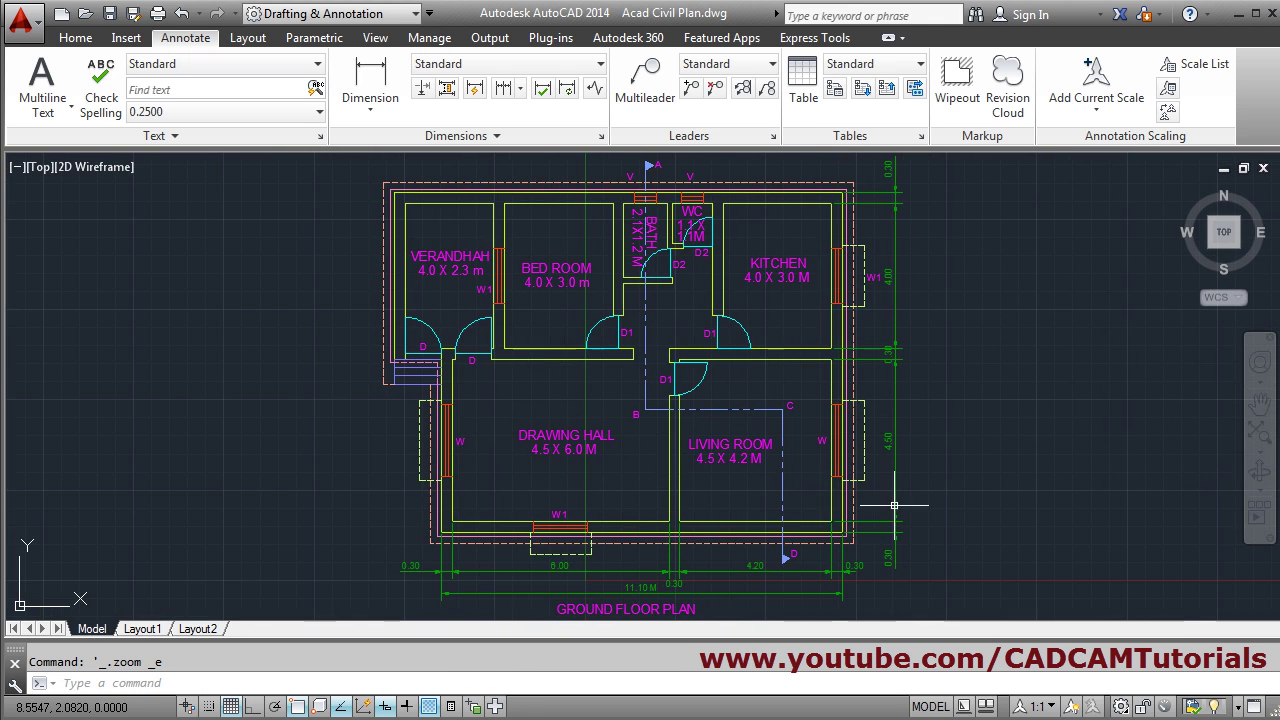
{"action": "scroll", "coordinate": [900, 500], "scroll_direction": "up", "scroll_amount": 2}
{"action": "middle_click", "coordinate": [714, 606]}
{"action": "key", "text": "alt+Tab"}
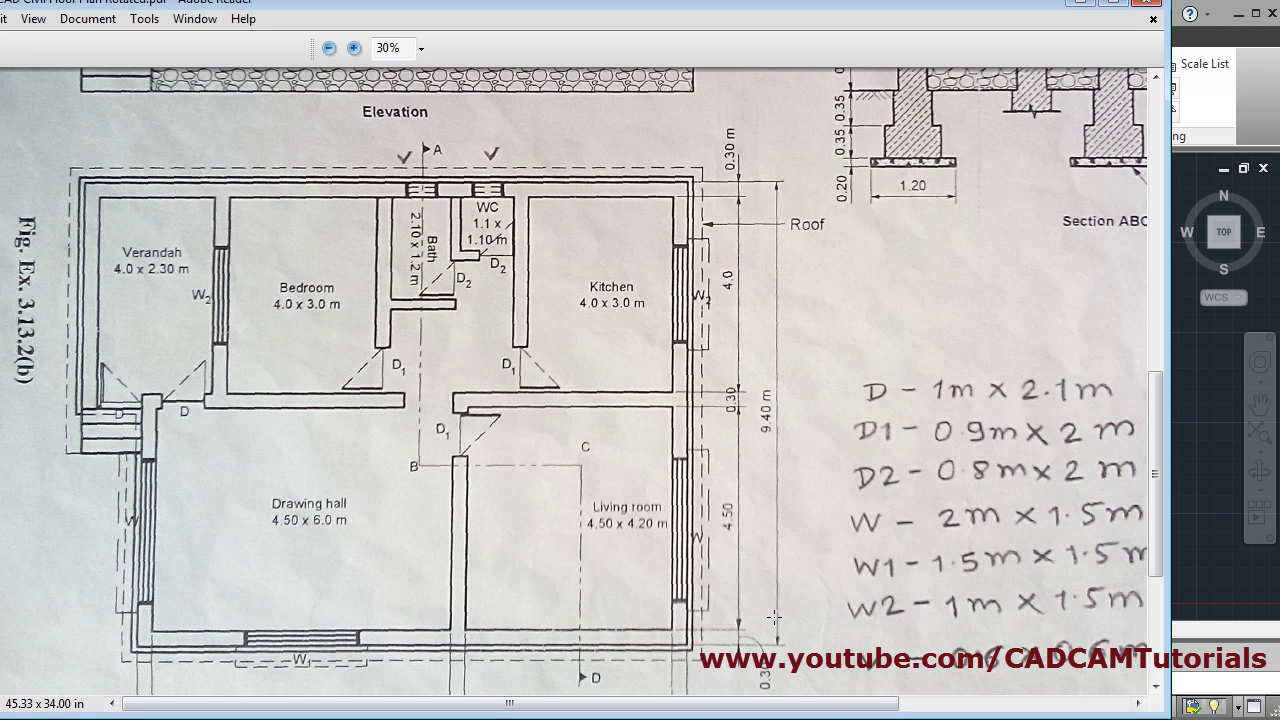
{"action": "left_click", "coordinate": [1090, 8]}
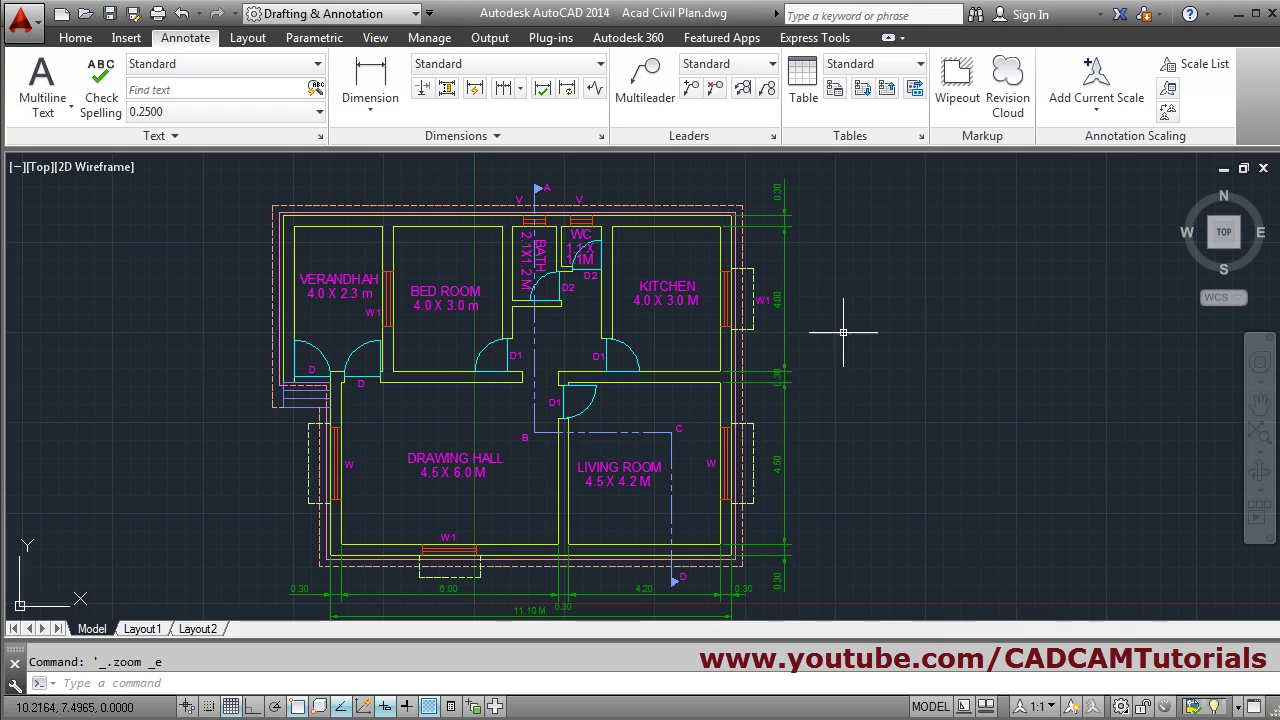
Step: Add an overall vertical linear dimension between the outer wall's upper-right and lower-right corners, placed outside the existing vertical chain
{"action": "left_click", "coordinate": [375, 114]}
{"action": "left_click", "coordinate": [383, 145]}
{"action": "scroll", "coordinate": [815, 218], "scroll_direction": "up", "scroll_amount": 2}
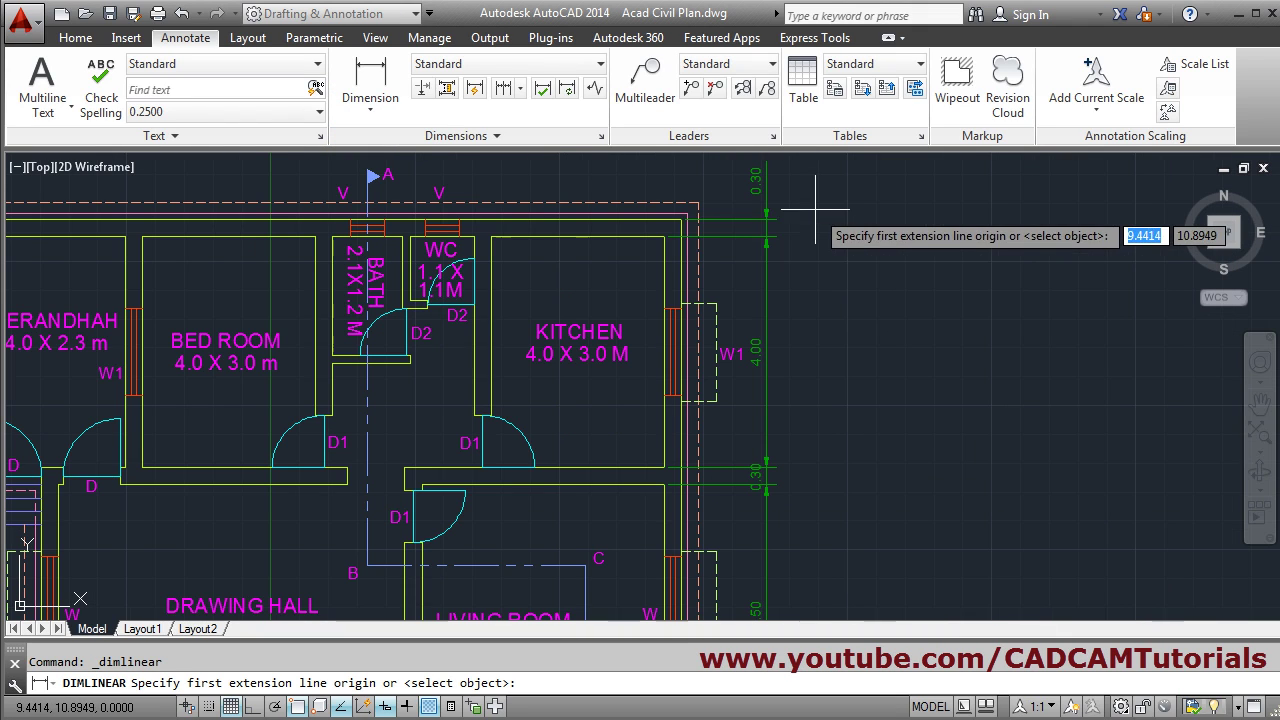
{"action": "scroll", "coordinate": [690, 218], "scroll_direction": "up", "scroll_amount": 4}
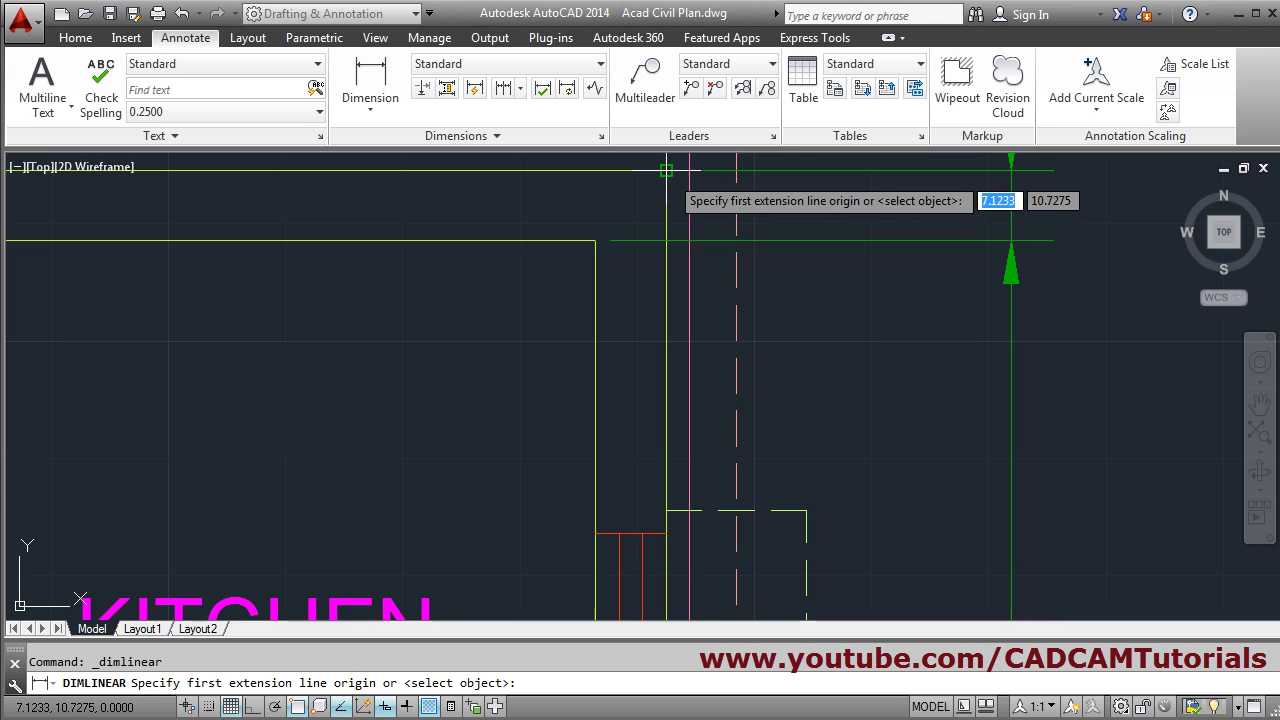
{"action": "left_click", "coordinate": [684, 176]}
{"action": "scroll", "coordinate": [700, 340], "scroll_direction": "down", "scroll_amount": 5}
{"action": "scroll", "coordinate": [690, 580], "scroll_direction": "up", "scroll_amount": 6}
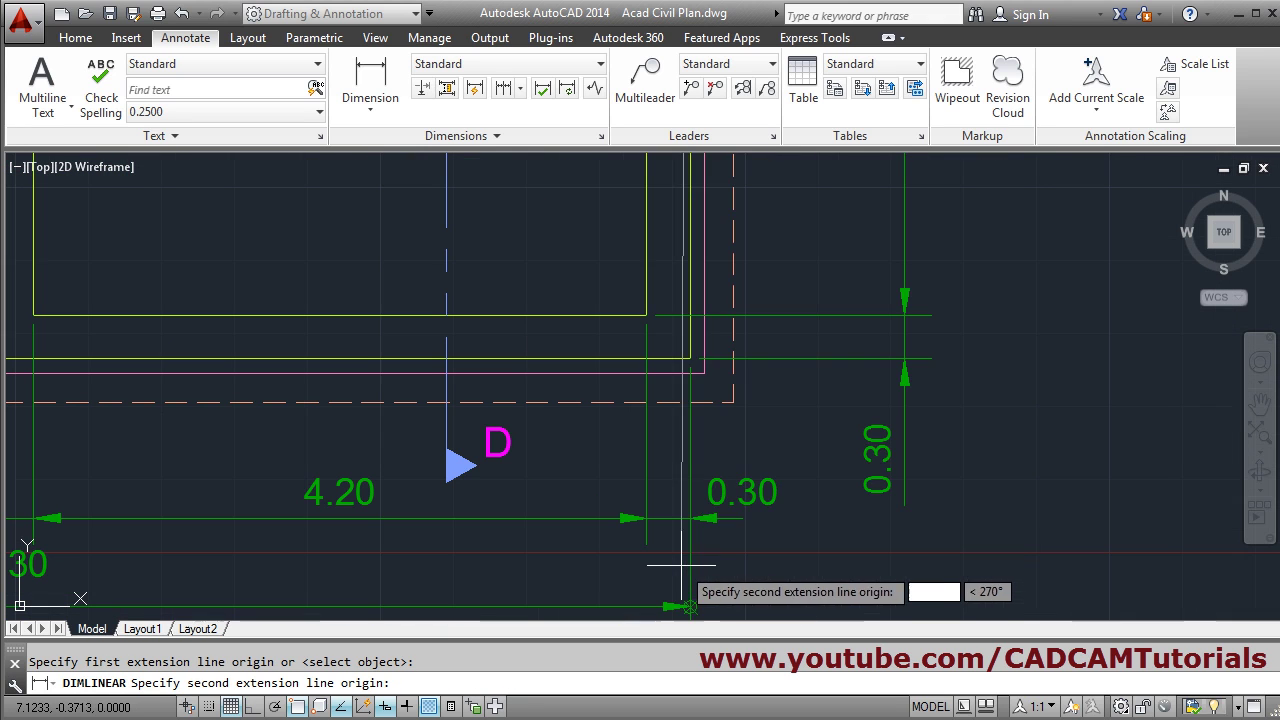
{"action": "left_click", "coordinate": [690, 358]}
{"action": "scroll", "coordinate": [690, 360], "scroll_direction": "down", "scroll_amount": 3}
{"action": "middle_click_drag", "start_coordinate": [865, 309], "coordinate": [723, 549]}
{"action": "scroll", "coordinate": [714, 423], "scroll_direction": "down", "scroll_amount": 3}
{"action": "middle_click_drag", "start_coordinate": [714, 423], "coordinate": [640, 404]}
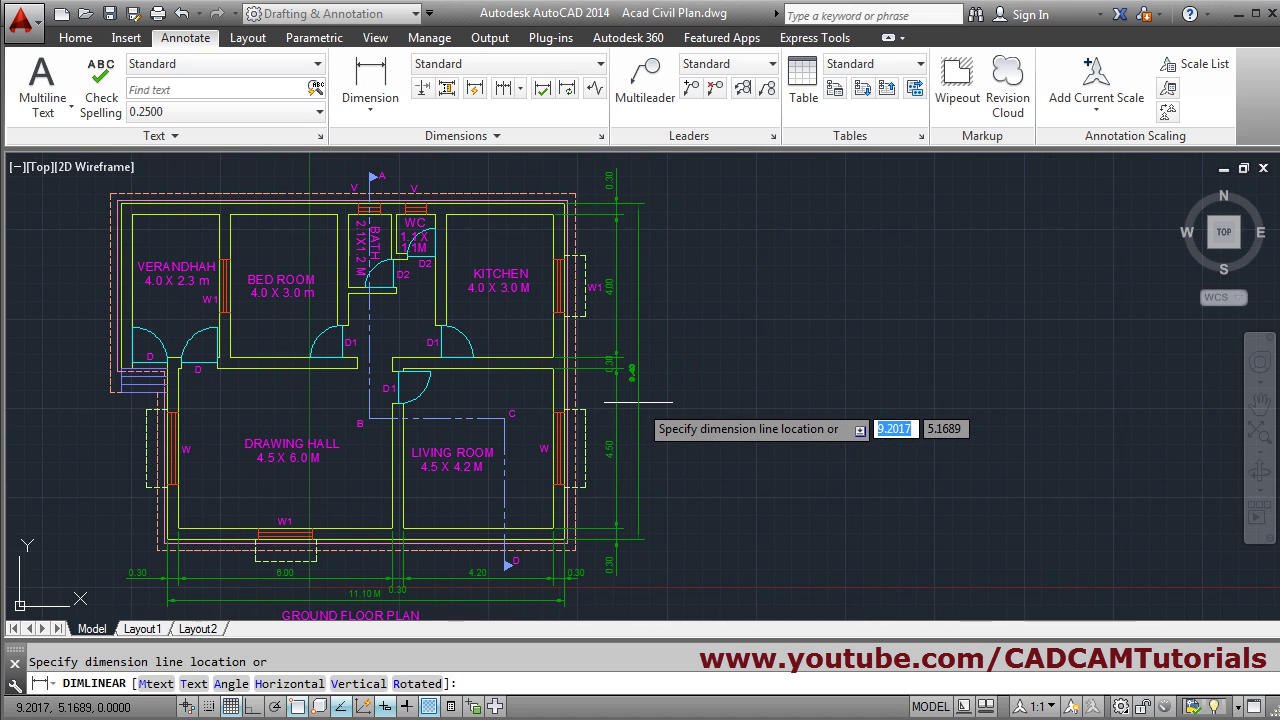
{"action": "left_click", "coordinate": [632, 398]}
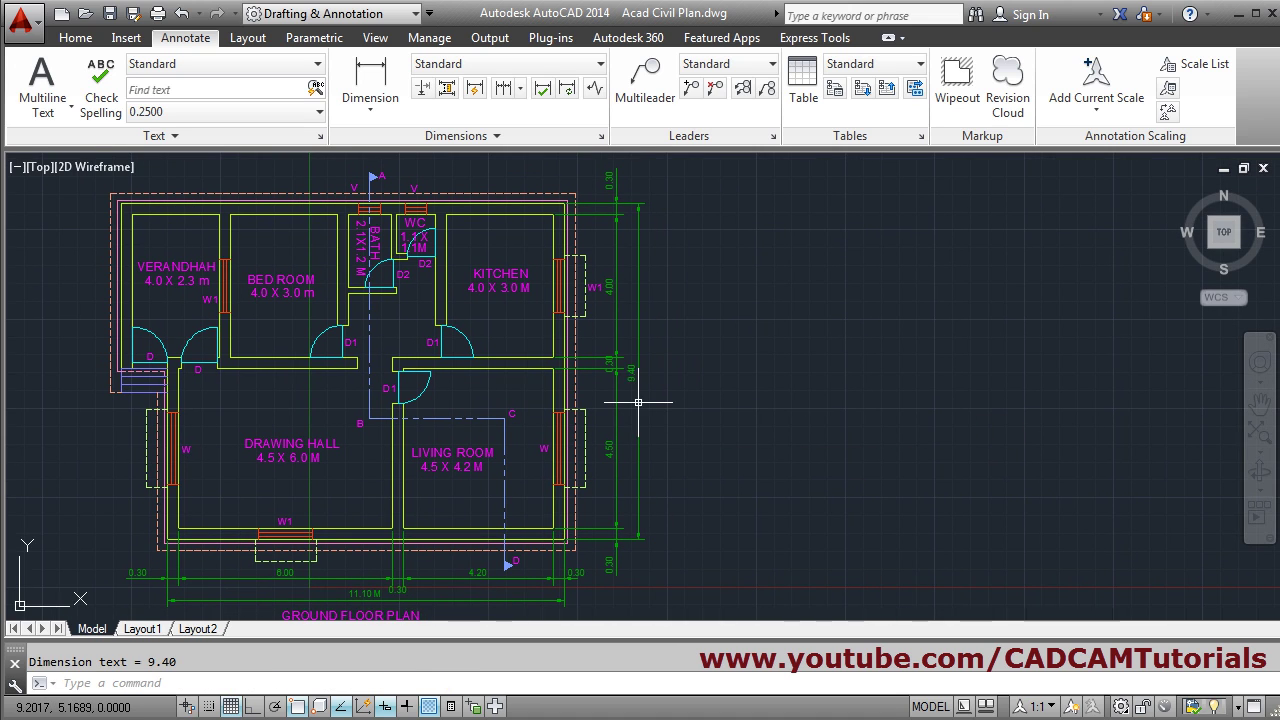
Step: Append the unit "M" to the overall vertical dimension's text so that it reads 9.40 M
{"action": "scroll", "coordinate": [626, 380], "scroll_direction": "up", "scroll_amount": 4}
{"action": "double_click", "coordinate": [627, 367]}
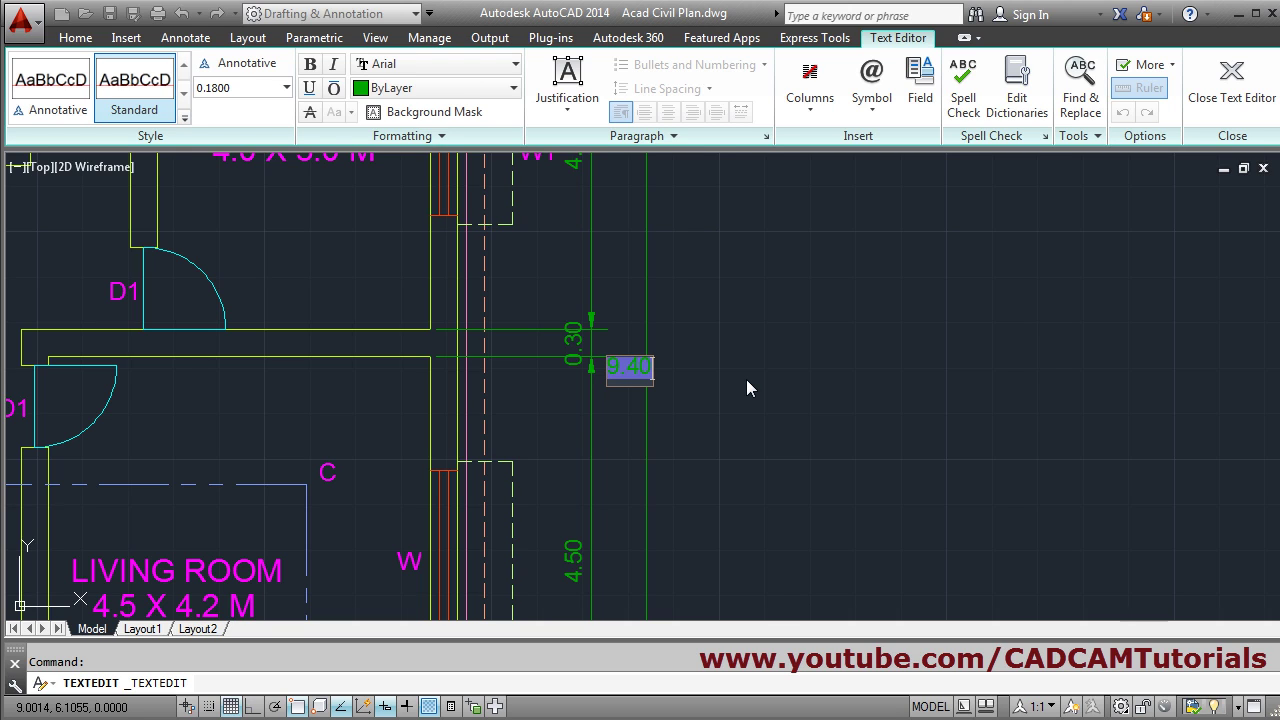
{"action": "type", "text": "M"}
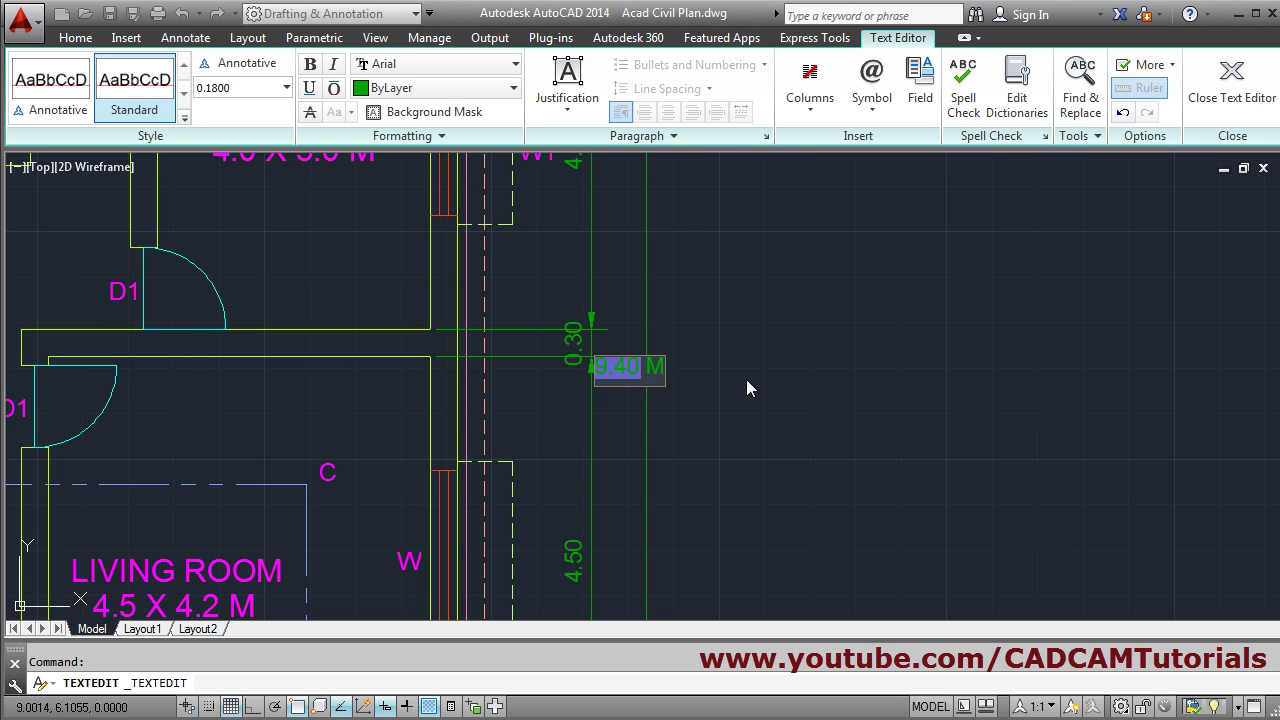
{"action": "left_click", "coordinate": [956, 528]}
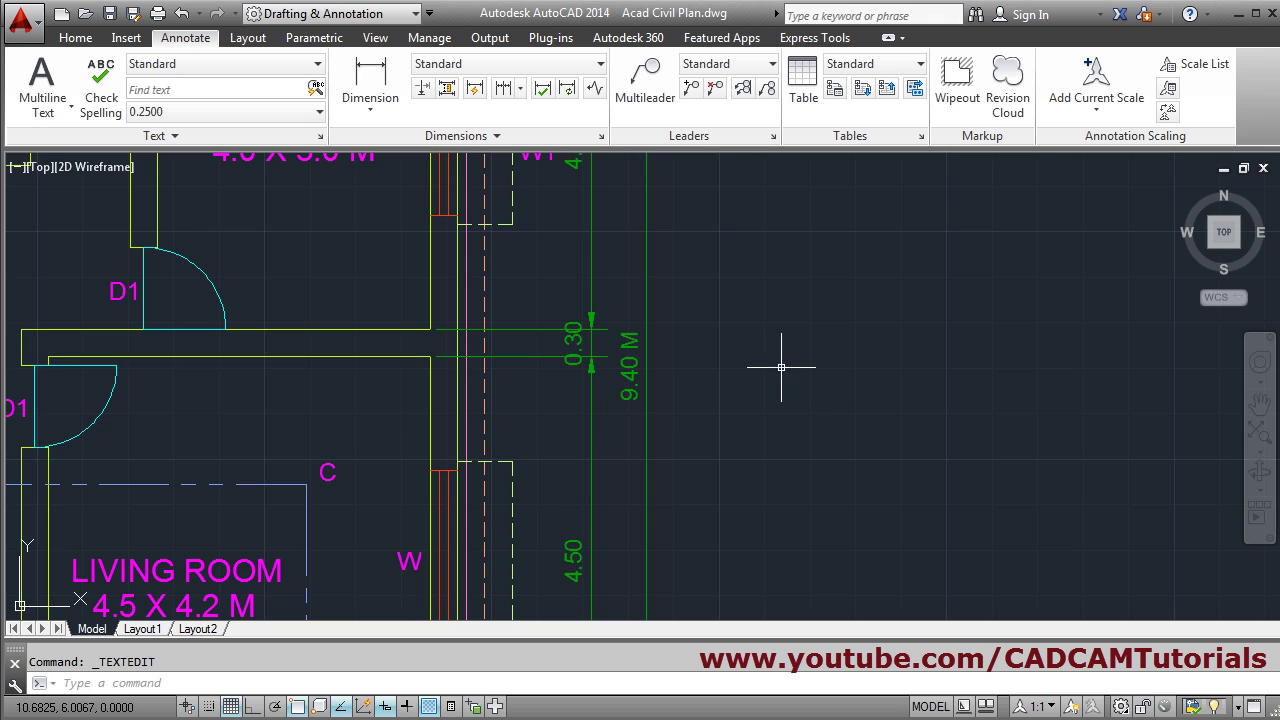
{"action": "scroll", "coordinate": [781, 367], "scroll_direction": "down", "scroll_amount": 5}
{"action": "middle_click", "coordinate": [934, 483]}
{"action": "middle_click", "coordinate": [934, 483]}
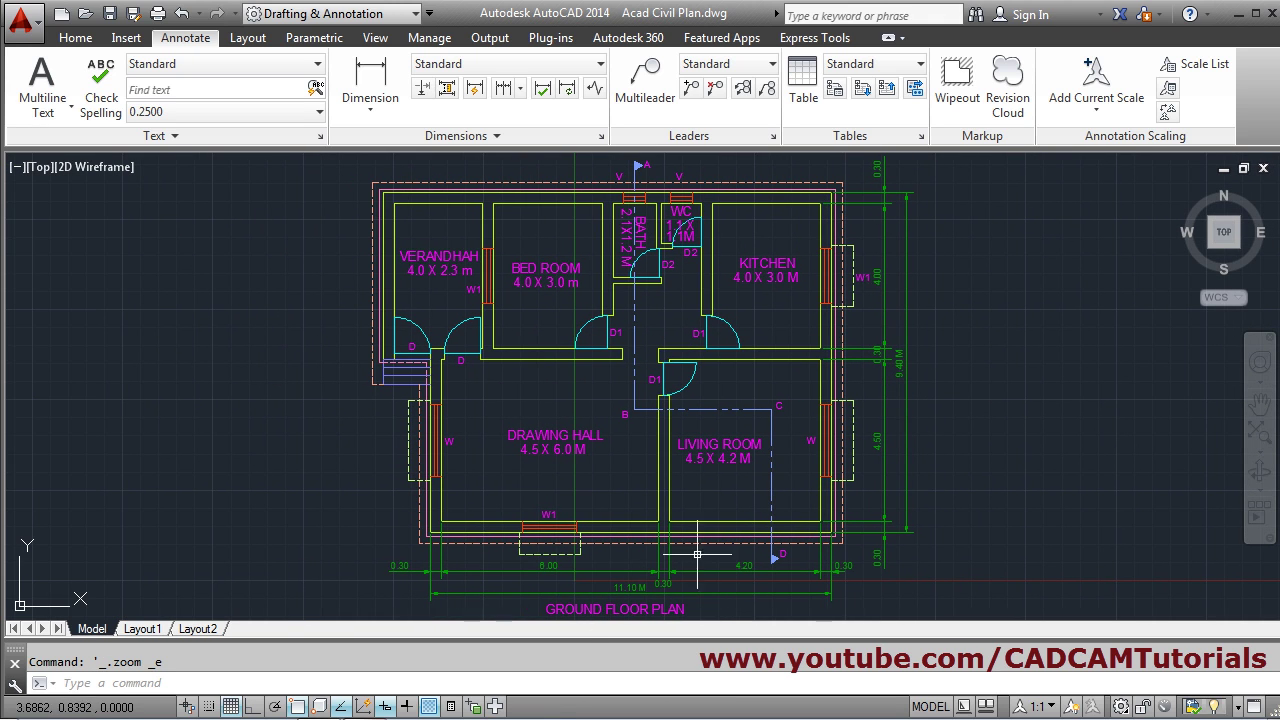
Step: Following the reference plan, add a multileader labelled "ROOF" pointing to the dashed roof outline above the kitchen
{"action": "left_click", "coordinate": [330, 690]}
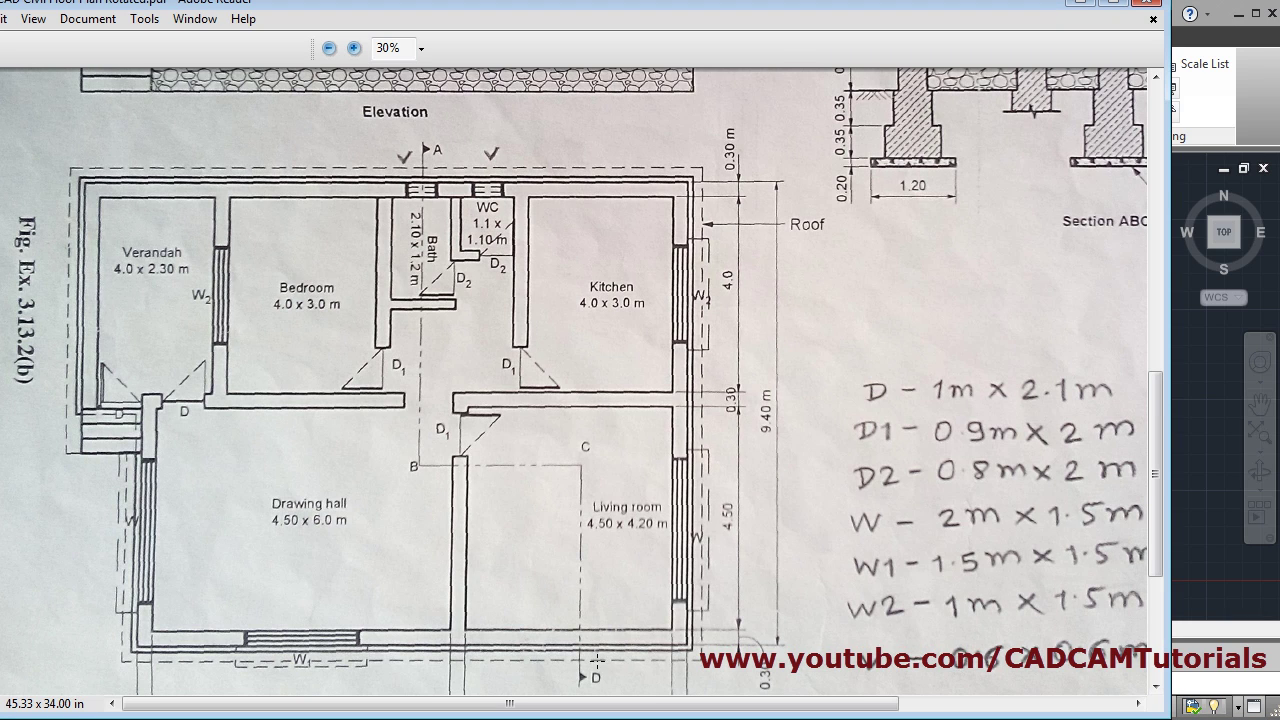
{"action": "scroll", "coordinate": [597, 660], "scroll_direction": "down", "scroll_amount": 3}
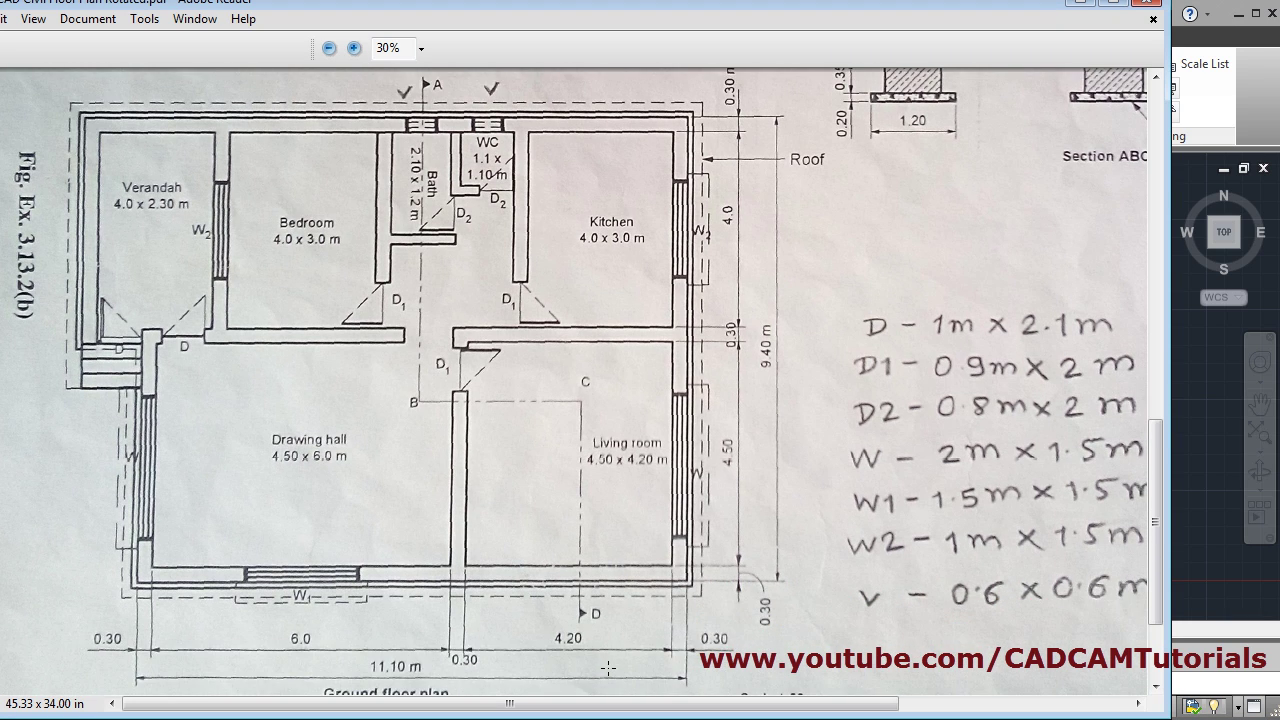
{"action": "scroll", "coordinate": [607, 667], "scroll_direction": "up", "scroll_amount": 3}
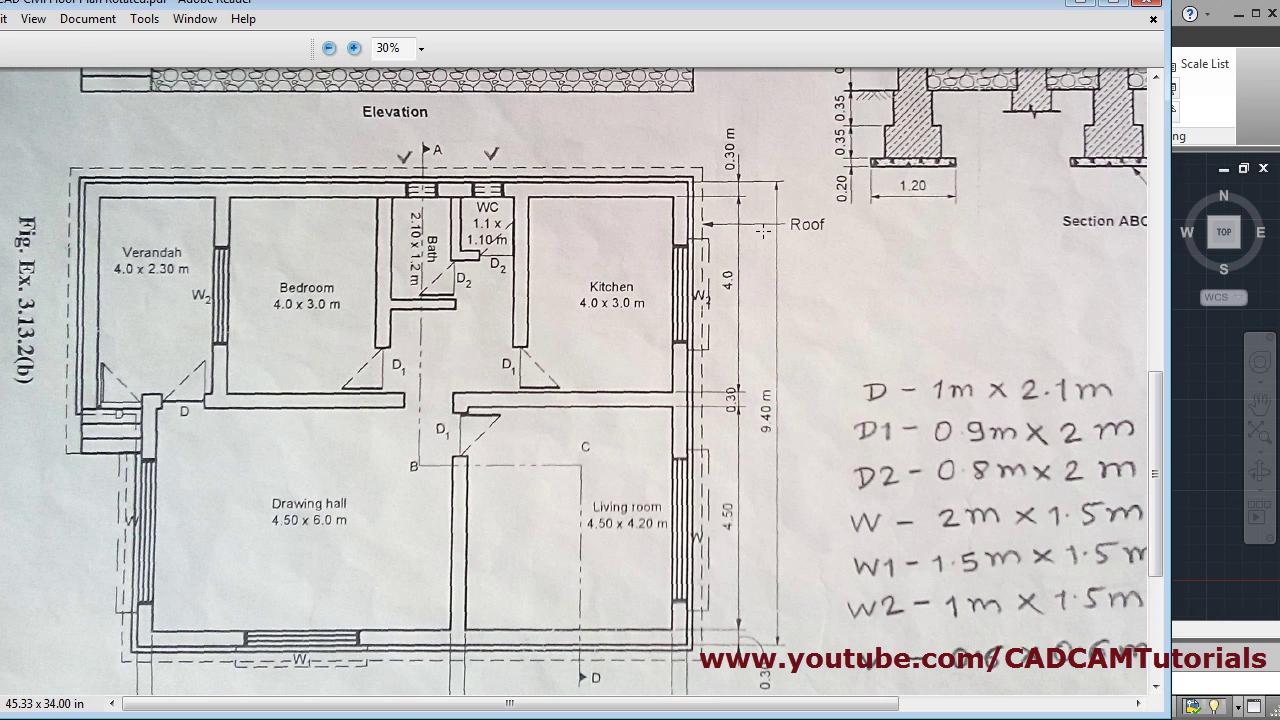
{"action": "key", "text": "alt+Tab"}
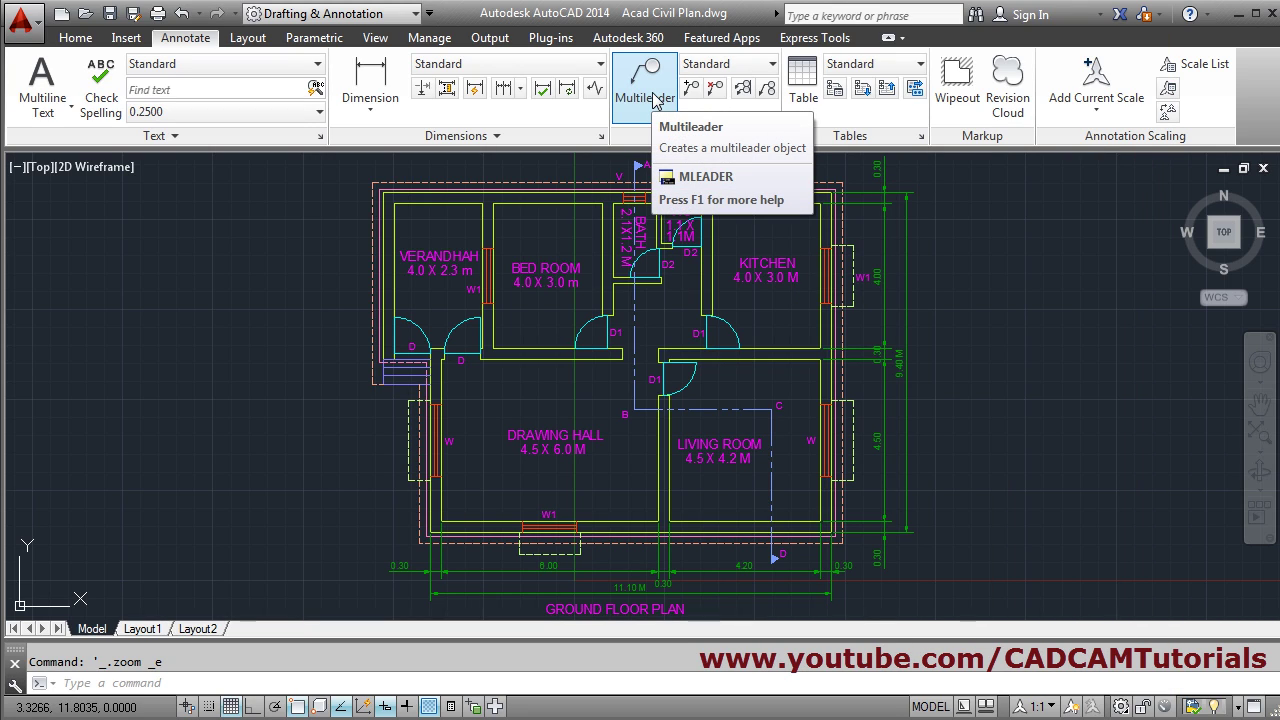
{"action": "left_click", "coordinate": [652, 97]}
{"action": "scroll", "coordinate": [760, 365], "scroll_direction": "up", "scroll_amount": 5}
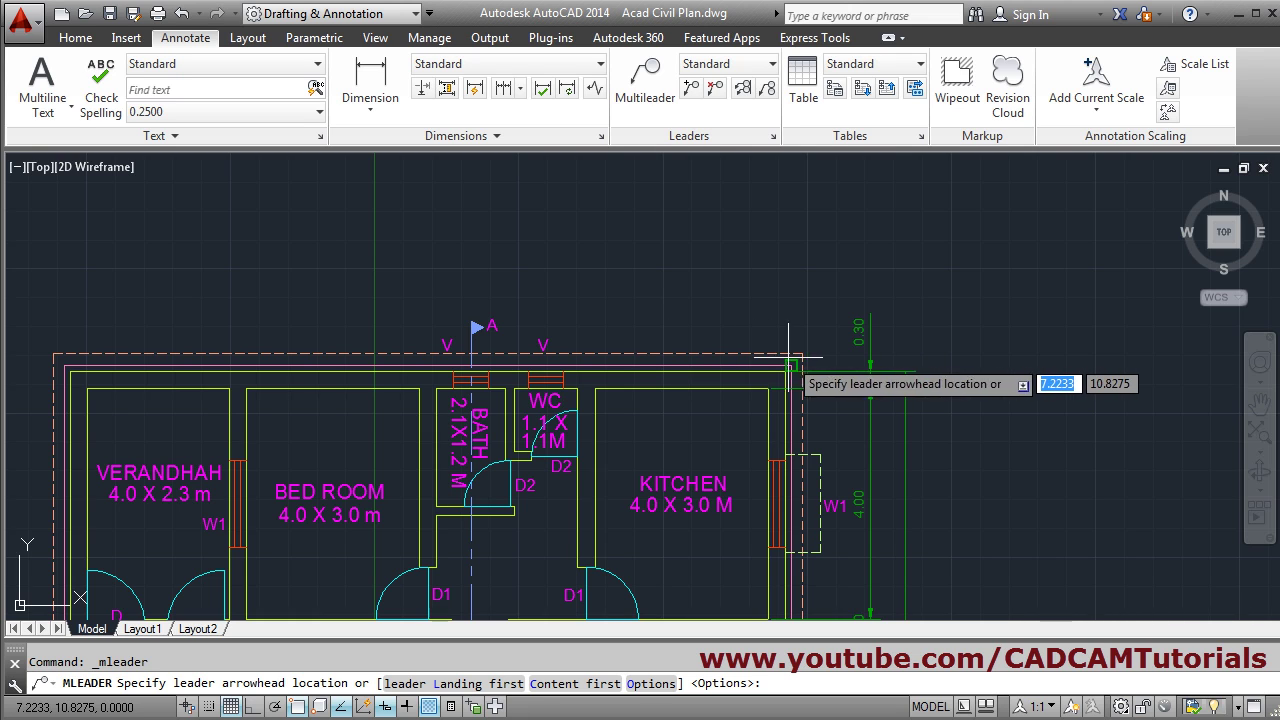
{"action": "left_click", "coordinate": [697, 351]}
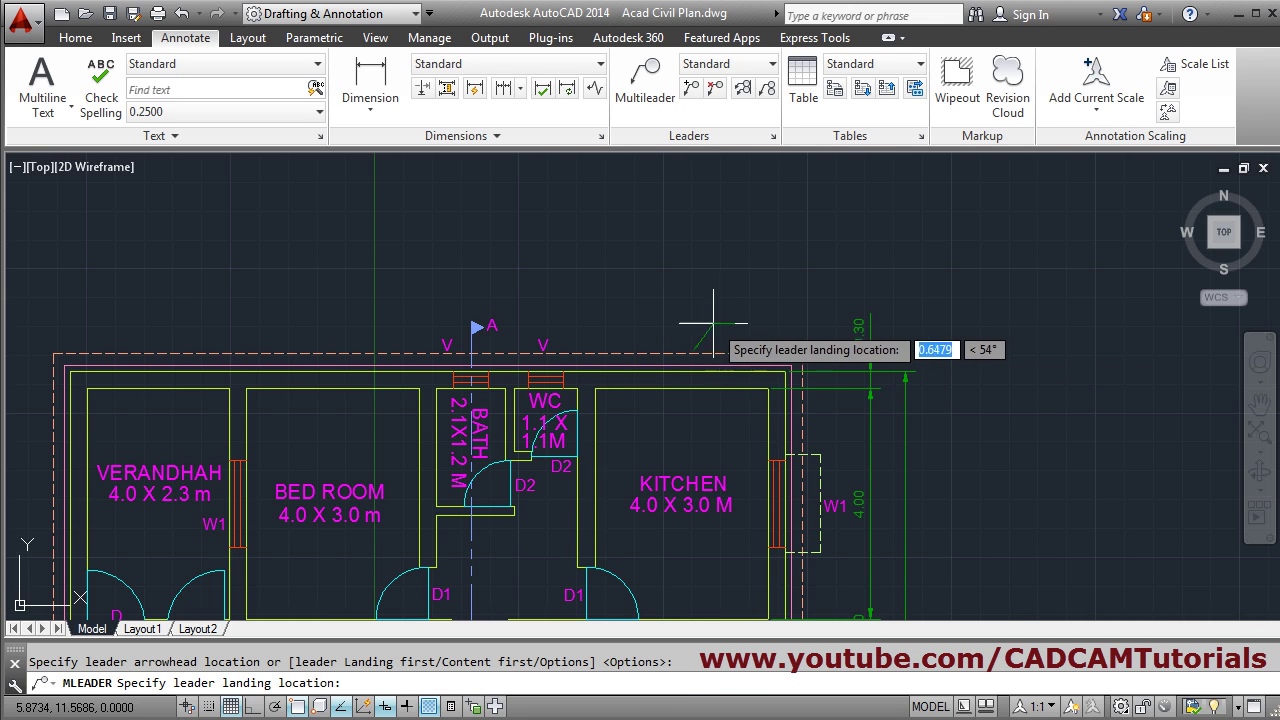
{"action": "left_click", "coordinate": [710, 325]}
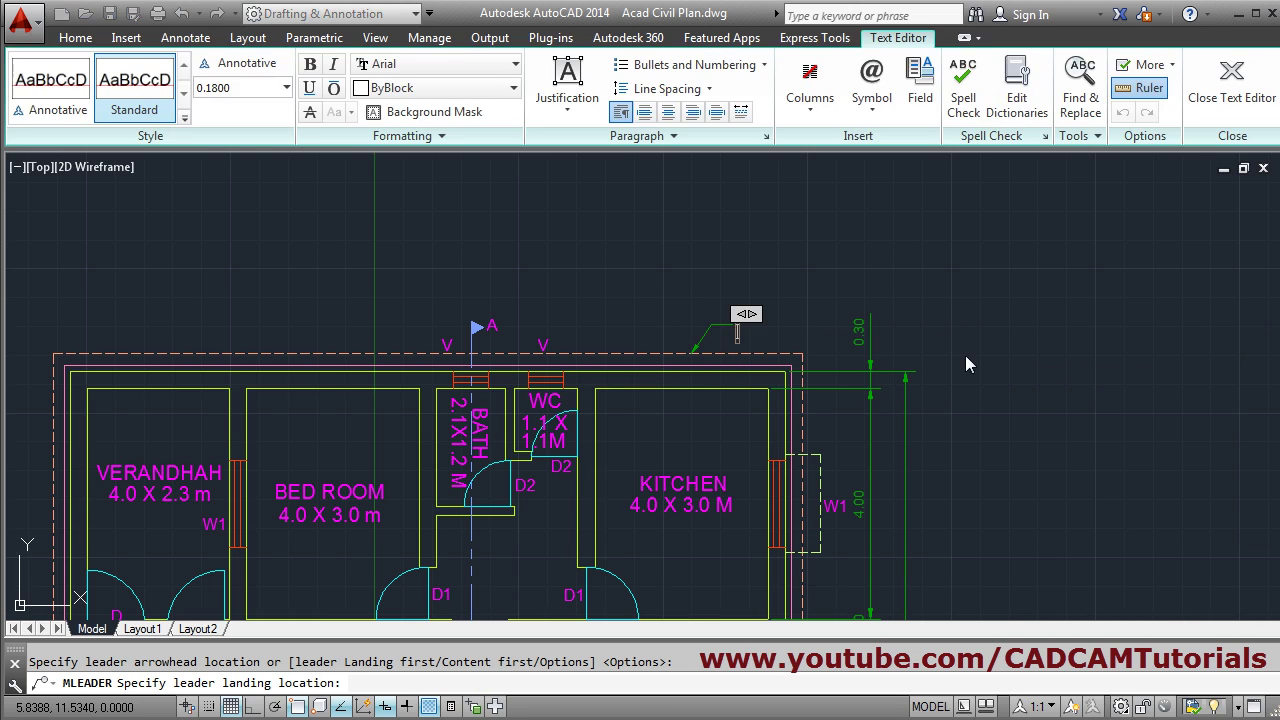
{"action": "left_click", "coordinate": [1059, 346]}
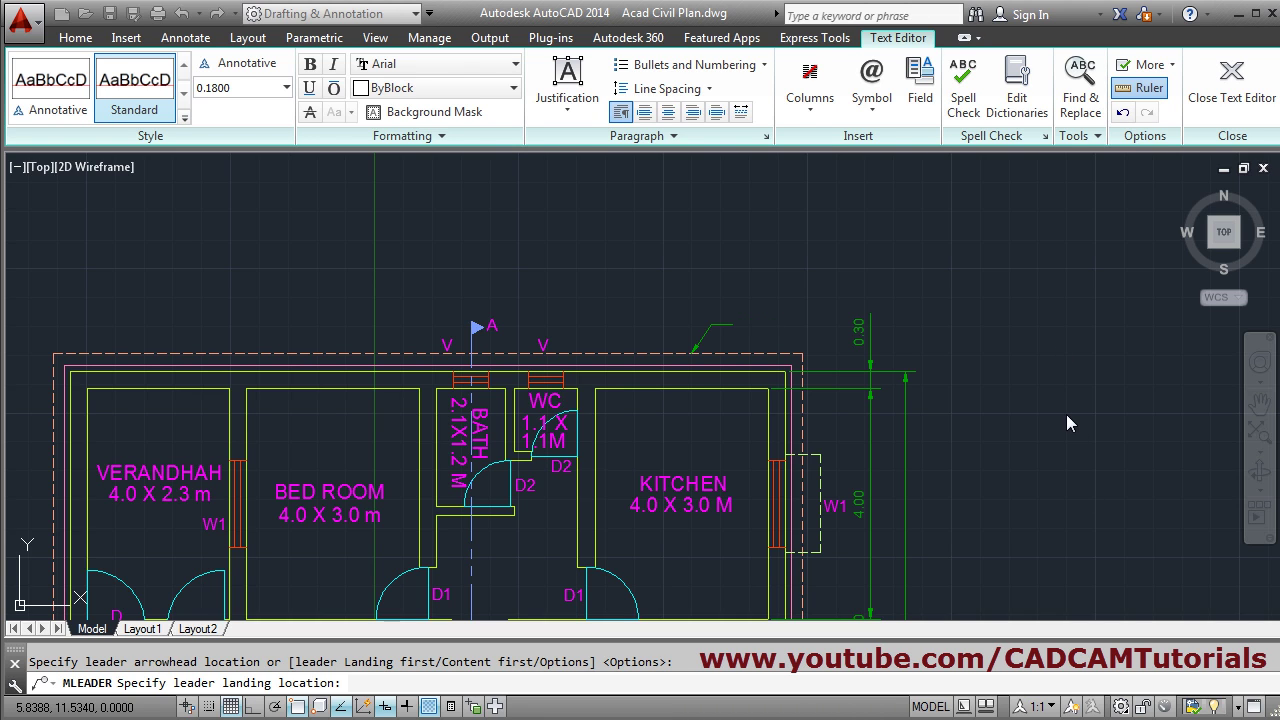
{"action": "middle_click", "coordinate": [957, 347]}
{"action": "middle_click", "coordinate": [957, 347]}
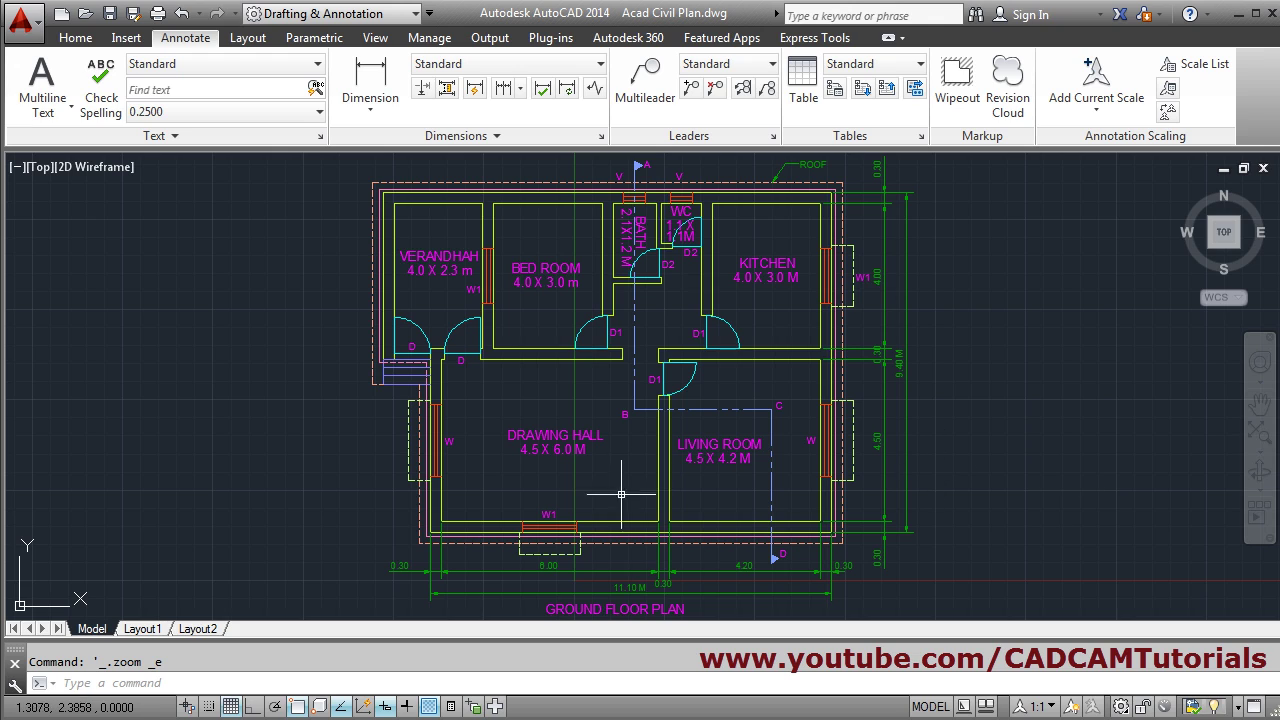